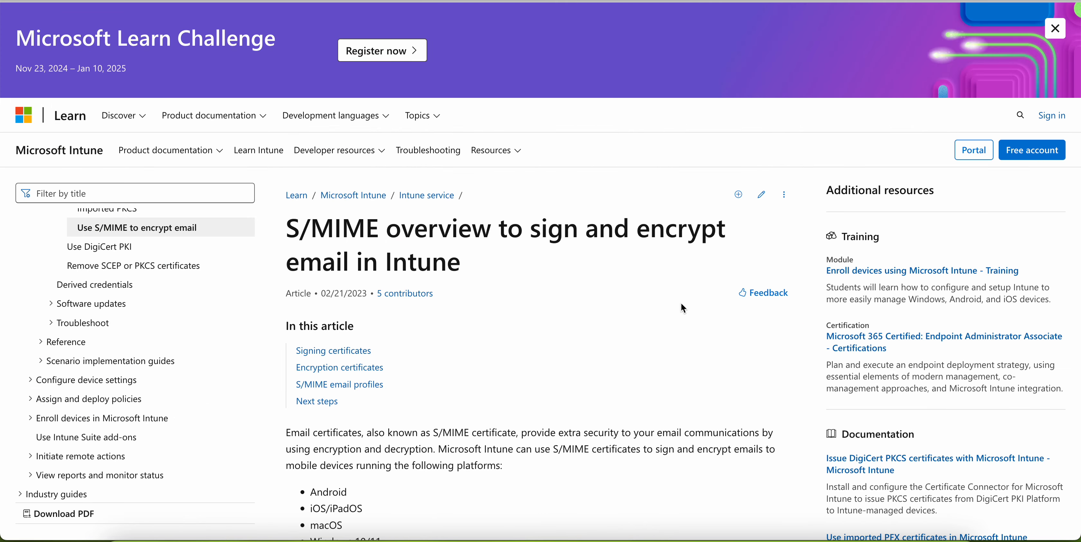
# Read the S/MIME overview article's introduction, highlighting its phrases on what email certificates are and the security they provide
pyautogui.scroll(-3, 682, 304)
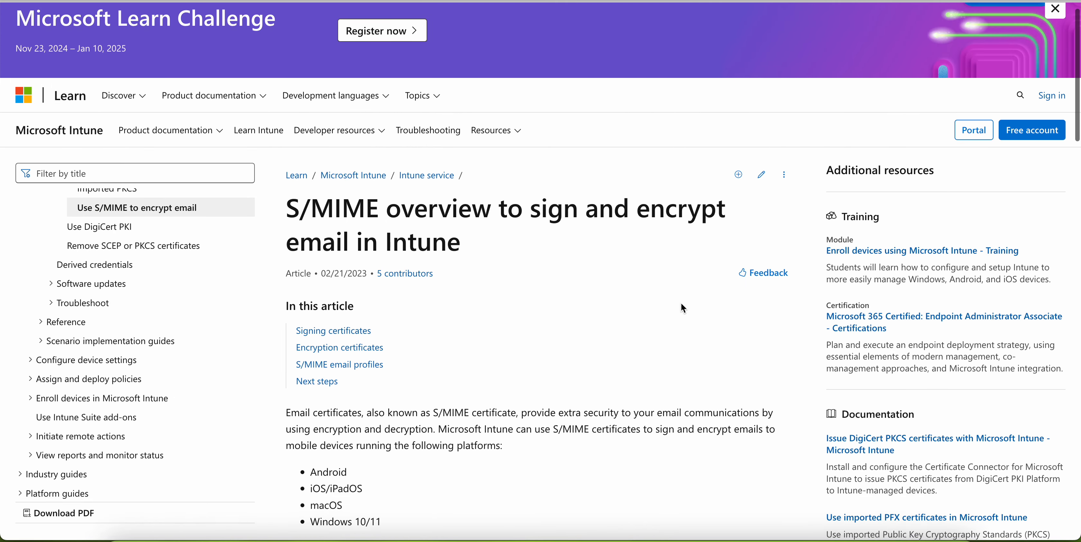
pyautogui.scroll(-1, 681, 303)
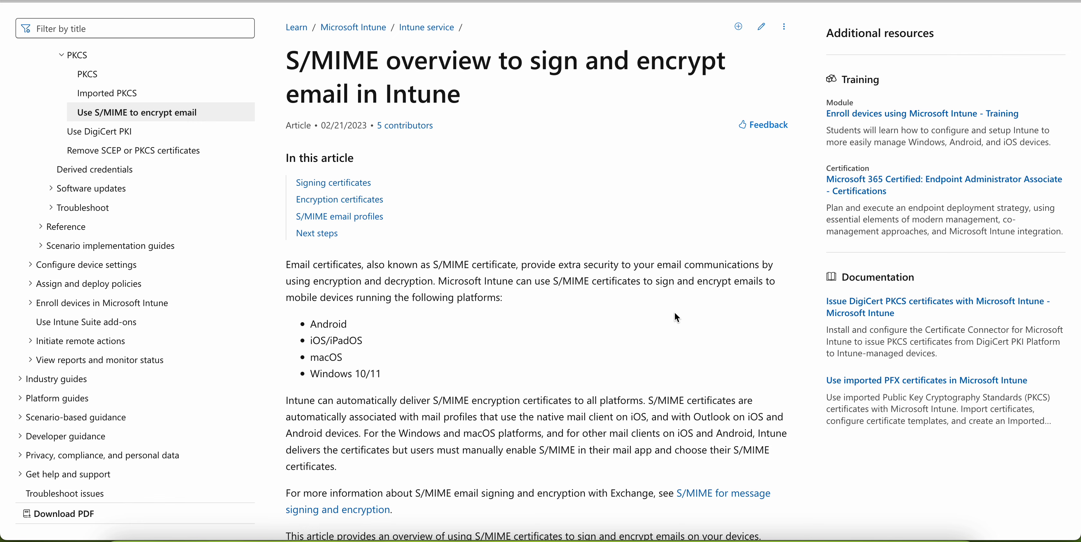
pyautogui.scroll(-1, 674, 312)
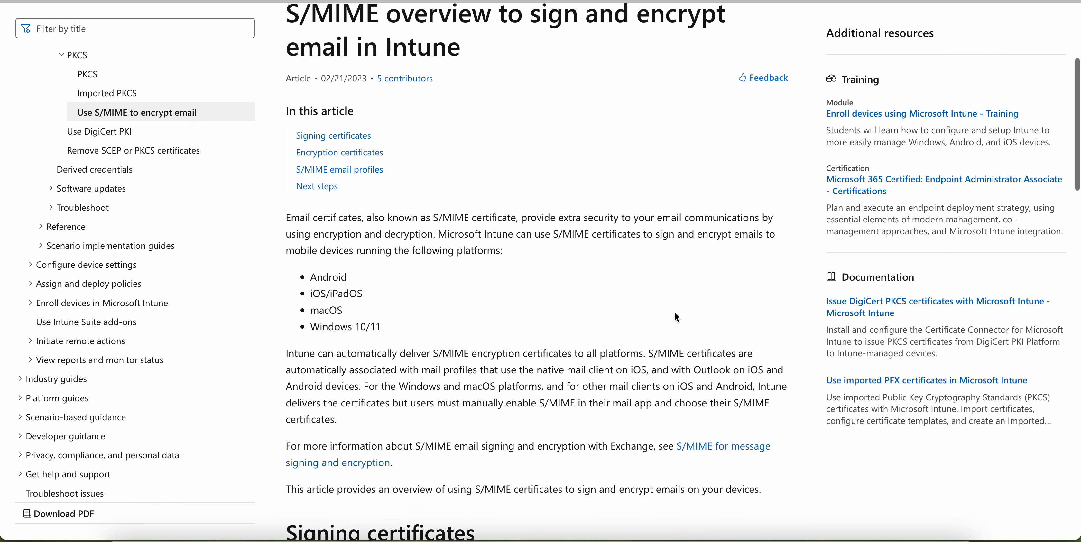
pyautogui.scroll(-1, 674, 311)
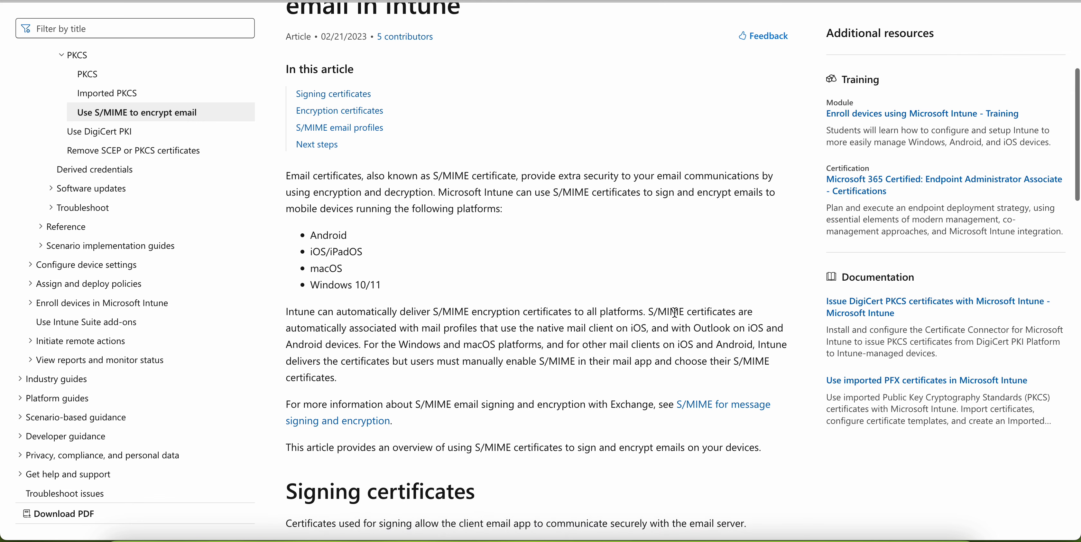
pyautogui.scroll(-1, 674, 312)
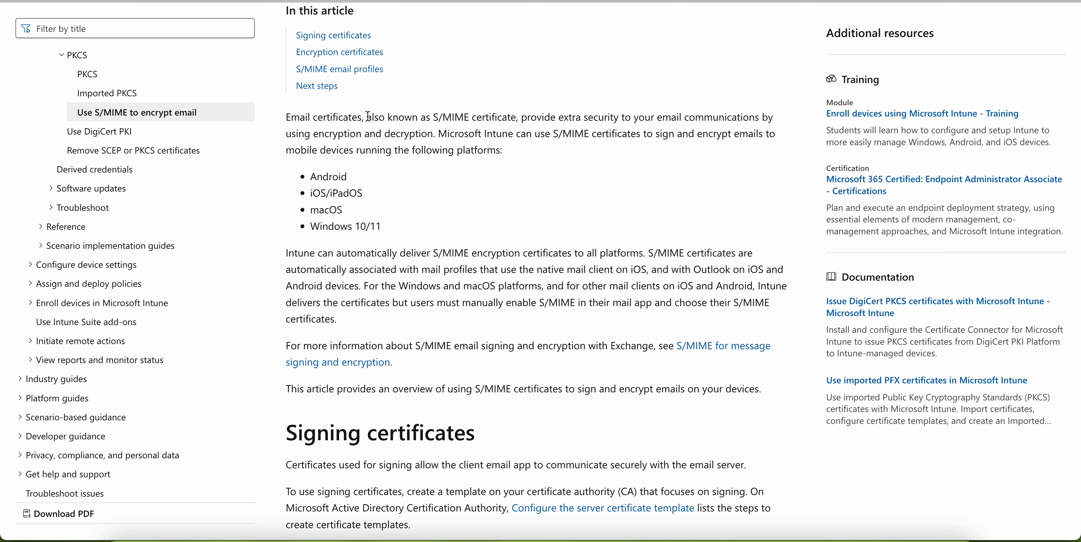
pyautogui.moveTo(367, 116); pyautogui.dragTo(515, 120)
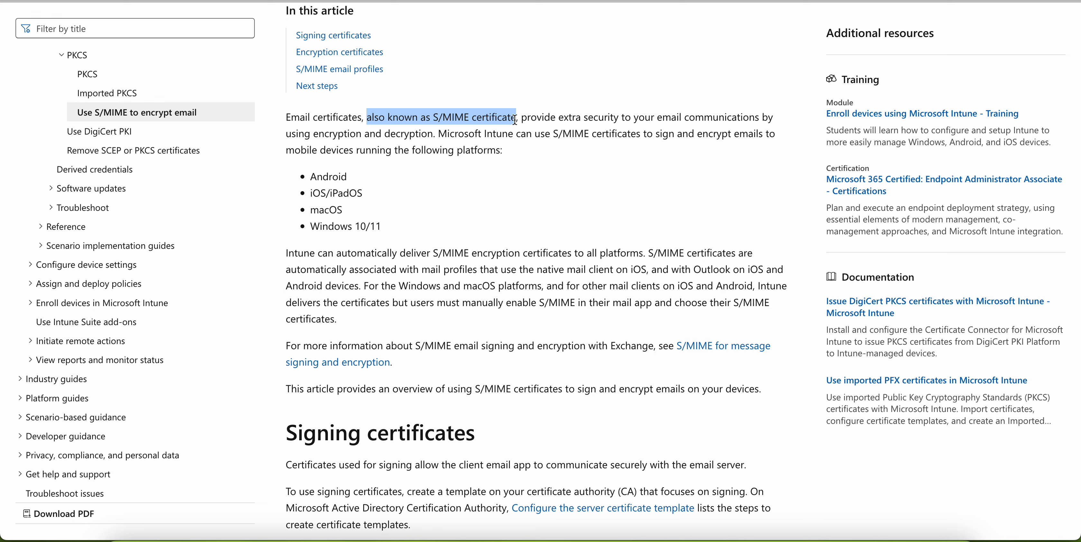
pyautogui.moveTo(515, 120); pyautogui.dragTo(434, 136)
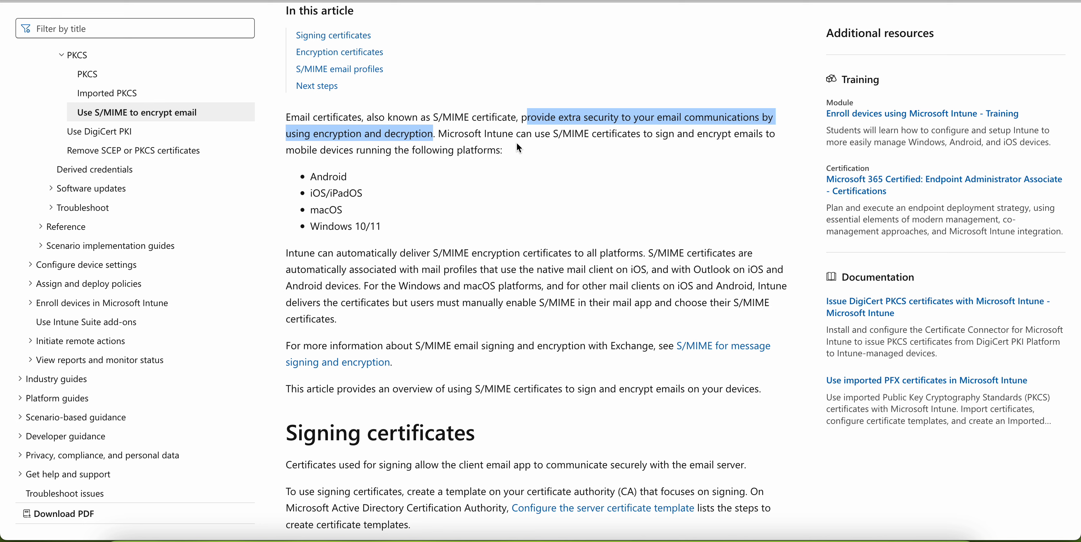
pyautogui.moveTo(698, 135); pyautogui.dragTo(768, 141)
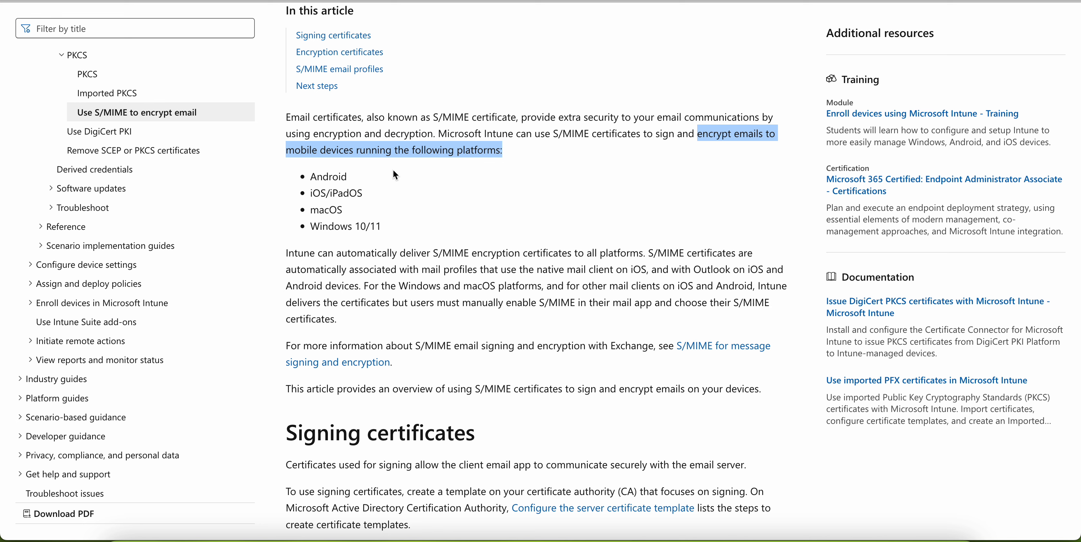
# Highlight entries in the article's list of platforms that support S/MIME certificates, including iOS/iPadOS
pyautogui.moveTo(364, 193); pyautogui.dragTo(310, 195)
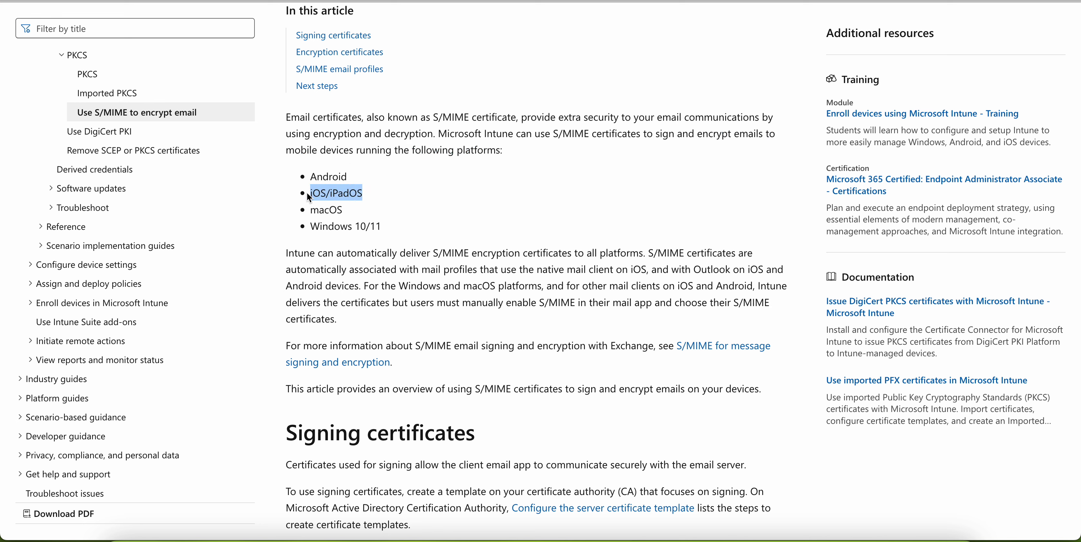
pyautogui.click(357, 182)
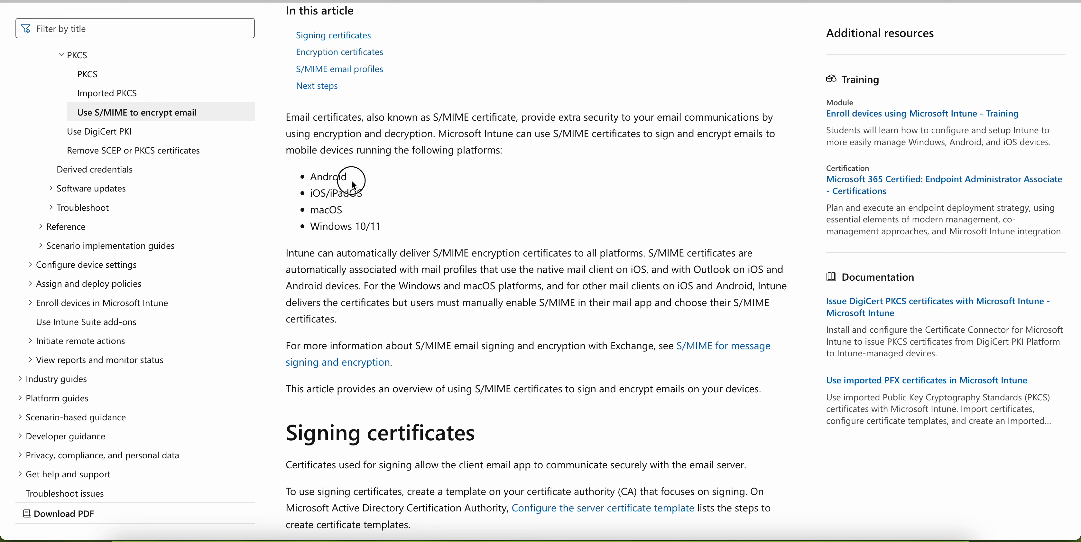
pyautogui.moveTo(354, 185); pyautogui.dragTo(305, 184)
pyautogui.moveTo(389, 229); pyautogui.dragTo(309, 210)
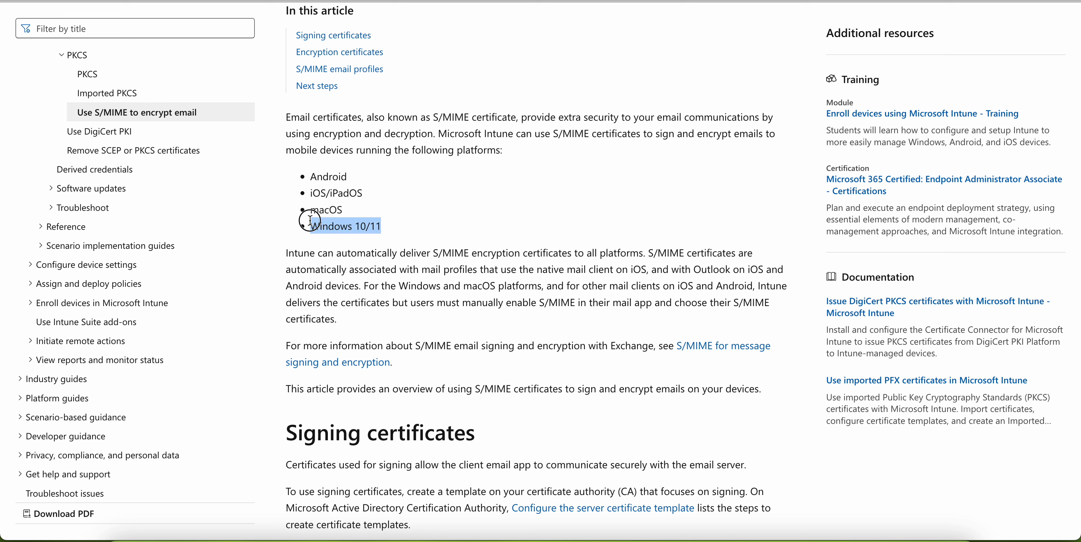
pyautogui.click(552, 204)
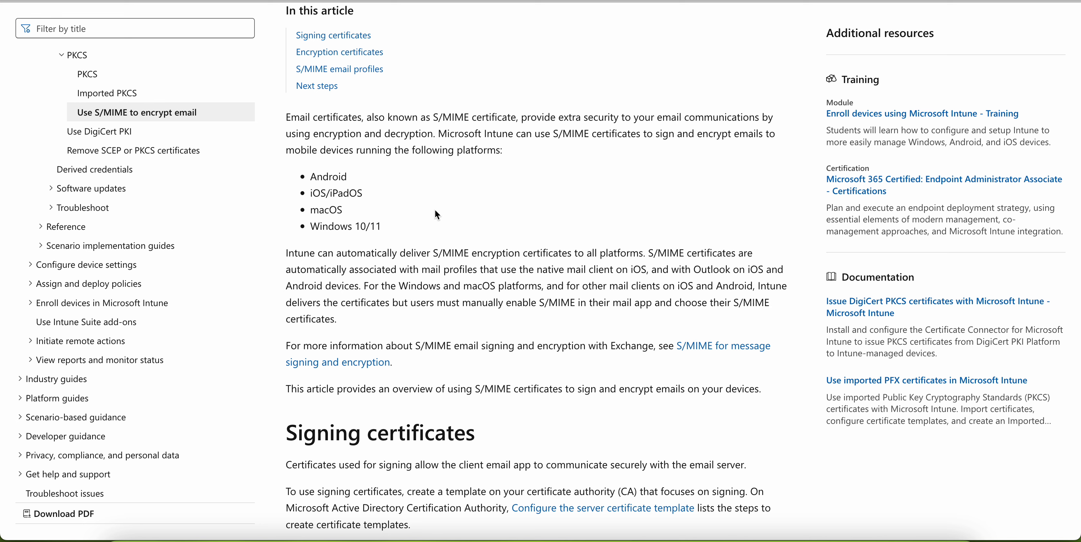
pyautogui.moveTo(364, 193); pyautogui.dragTo(311, 193)
pyautogui.click(529, 199)
# Examine the paragraph on automatic S/MIME certificate delivery, highlighting the parts about all platforms and the native iOS mail client
pyautogui.scroll(-3, 528, 195)
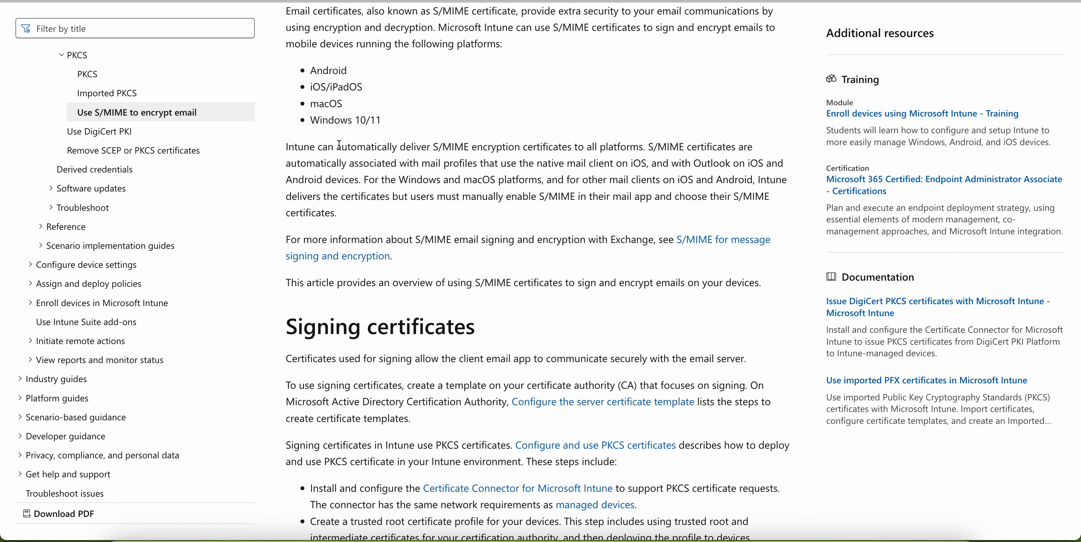
pyautogui.moveTo(339, 145); pyautogui.dragTo(652, 146)
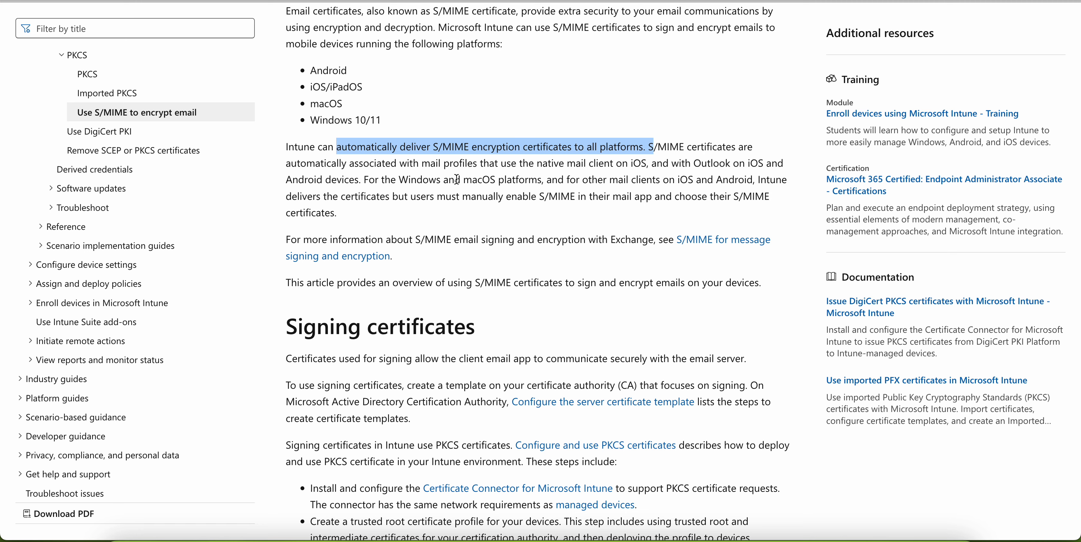
pyautogui.moveTo(419, 163); pyautogui.dragTo(749, 171)
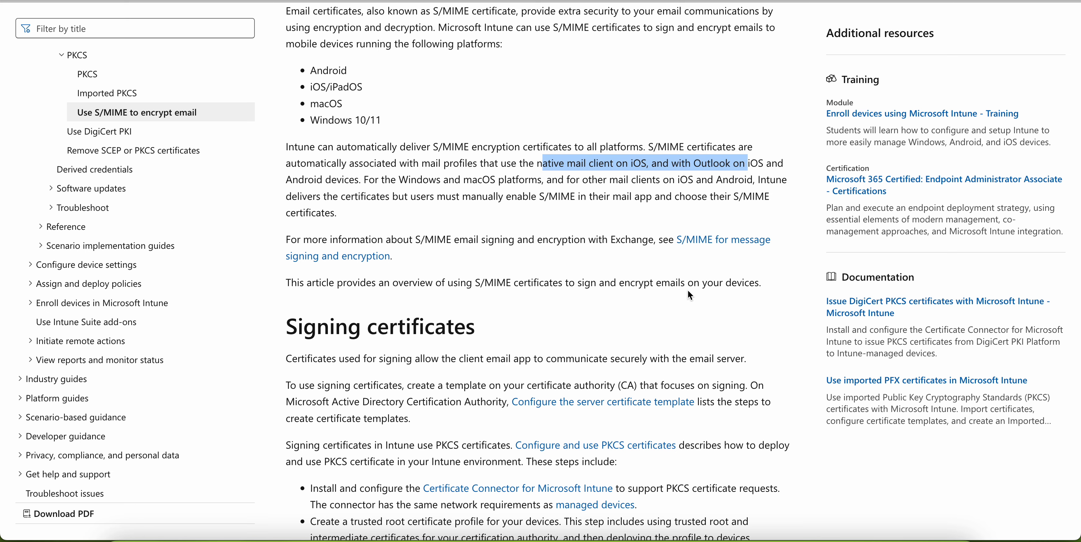
pyautogui.scroll(-1, 691, 289)
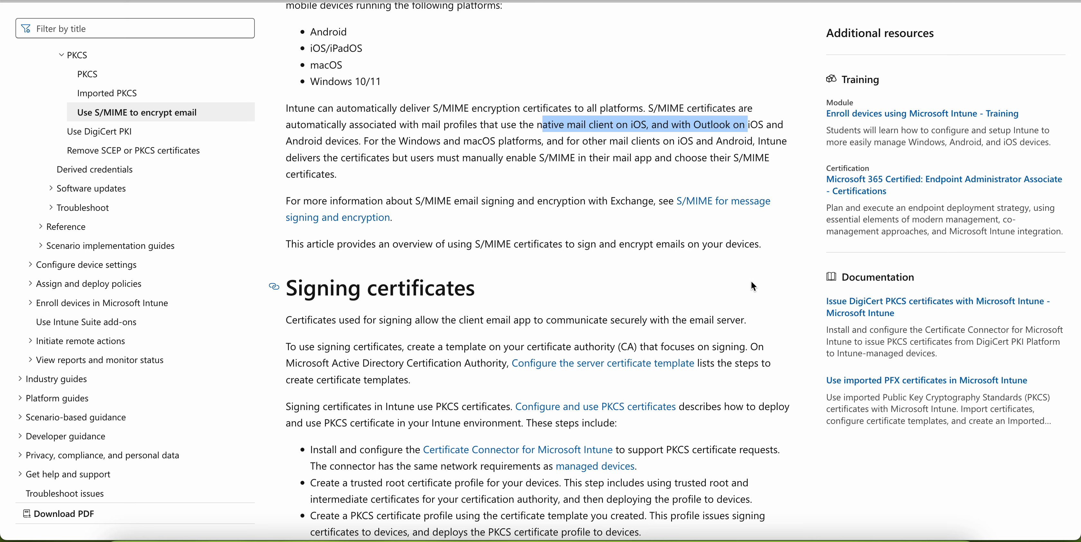
pyautogui.scroll(-1, 751, 282)
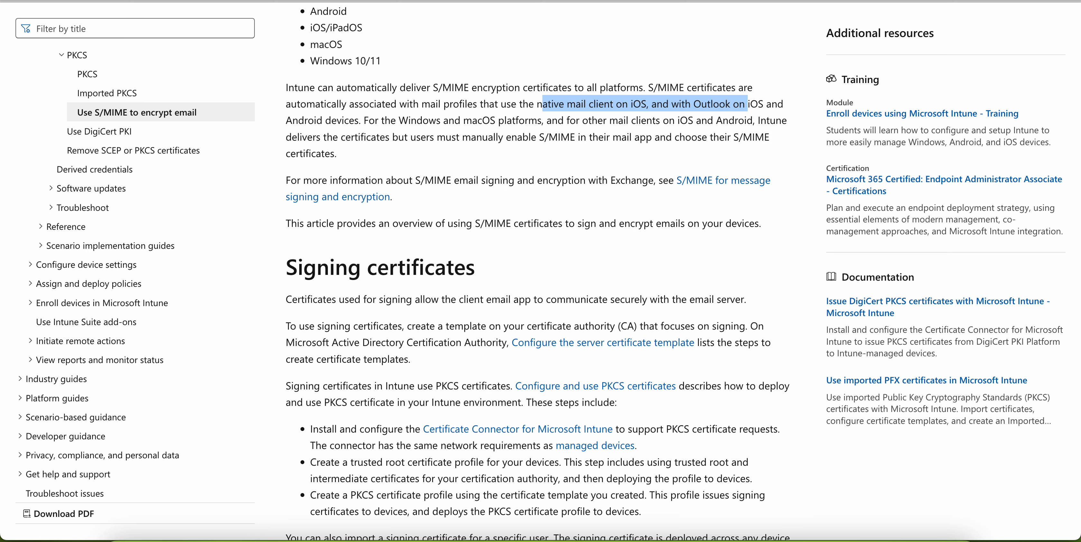
pyautogui.click(835, 1)
pyautogui.click(796, 242)
pyautogui.scroll(-3, 796, 242)
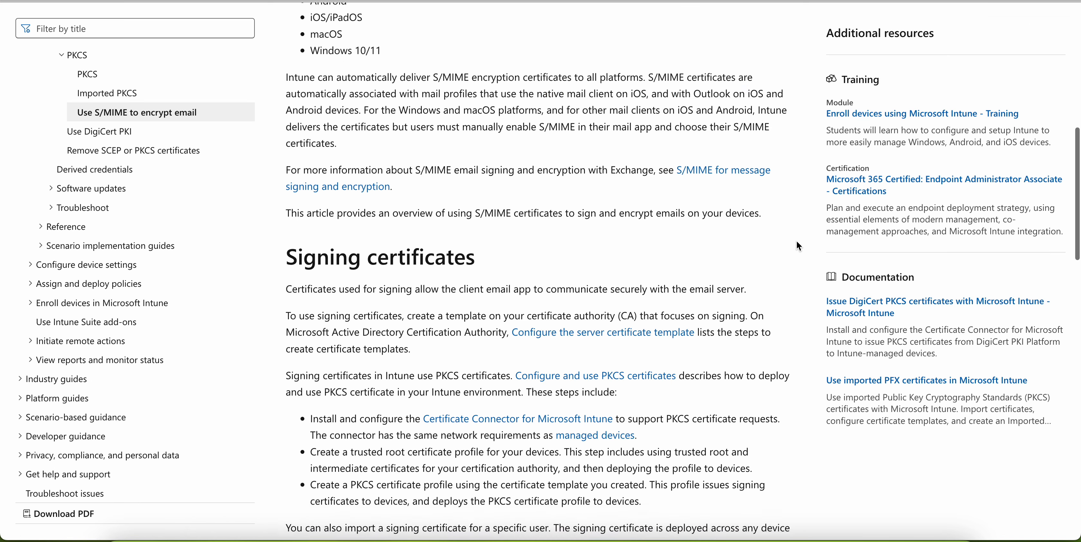
# Review the Signing certificates section, highlighting the use of PKCS certificates and the step for creating a PKCS certificate profile
pyautogui.scroll(-8, 797, 242)
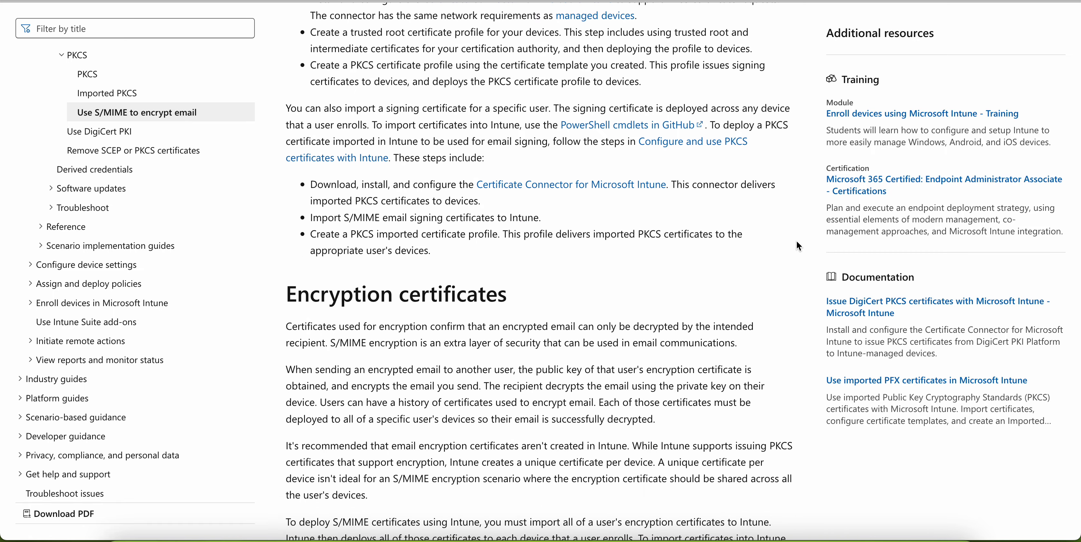
pyautogui.scroll(-5, 797, 244)
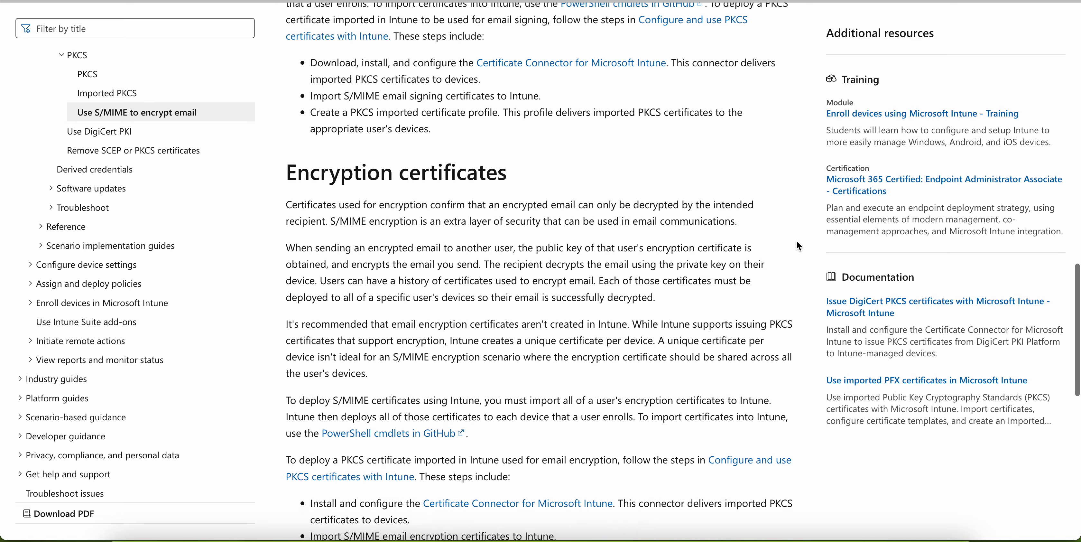
pyautogui.scroll(-1, 797, 241)
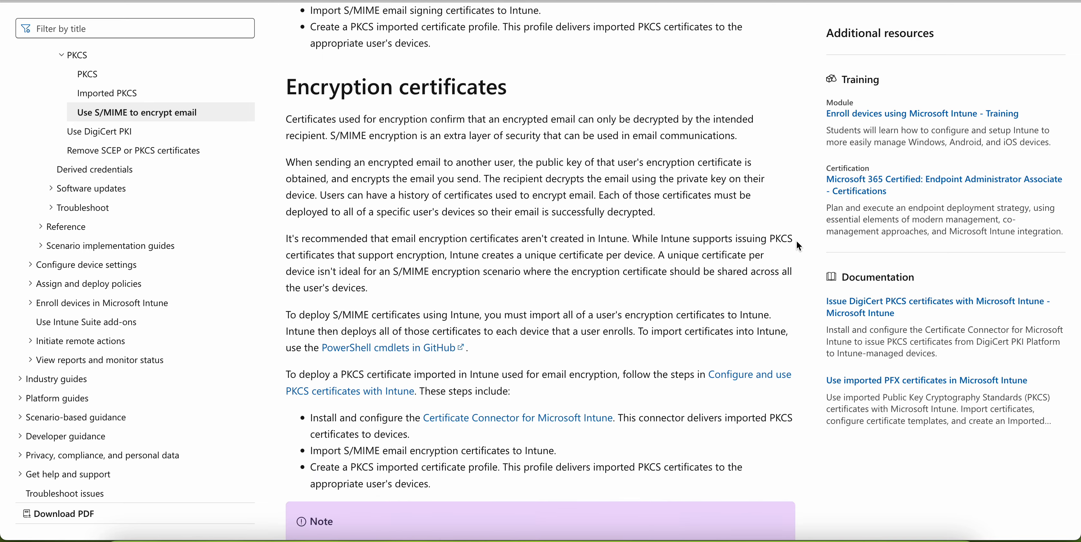
pyautogui.scroll(10, 797, 243)
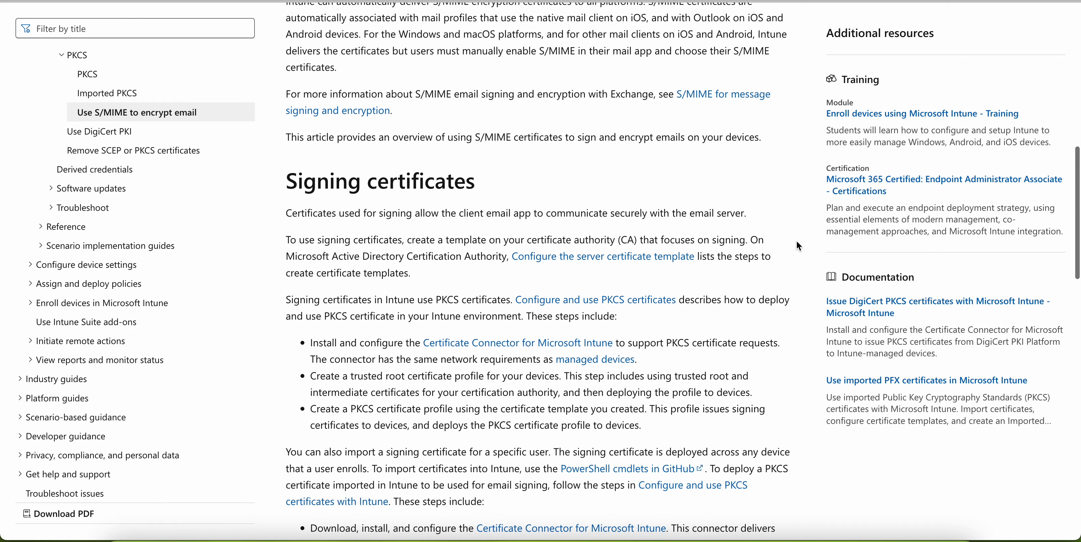
pyautogui.scroll(-2, 799, 247)
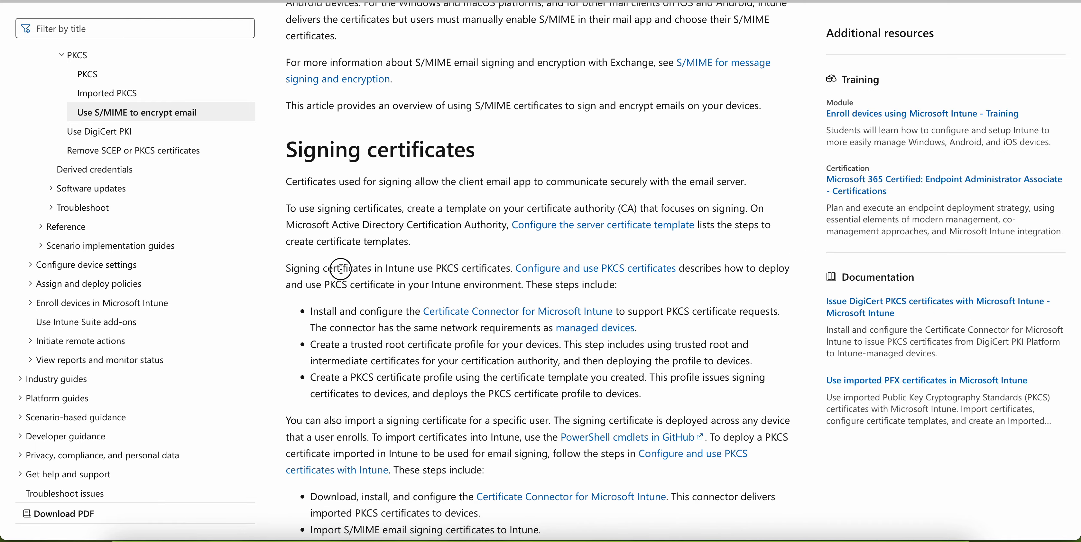
pyautogui.moveTo(341, 269); pyautogui.dragTo(446, 269)
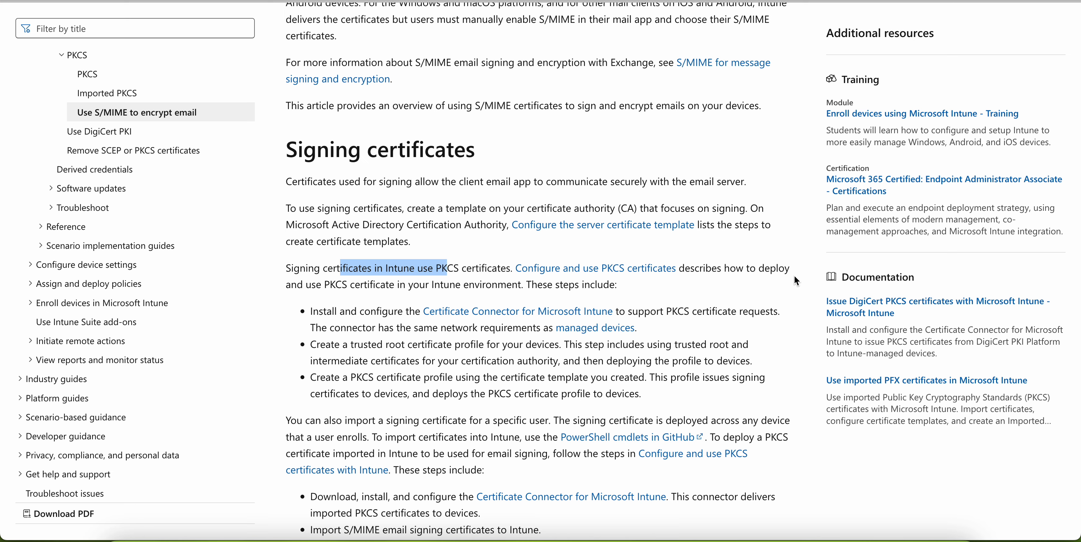
pyautogui.scroll(-2, 794, 274)
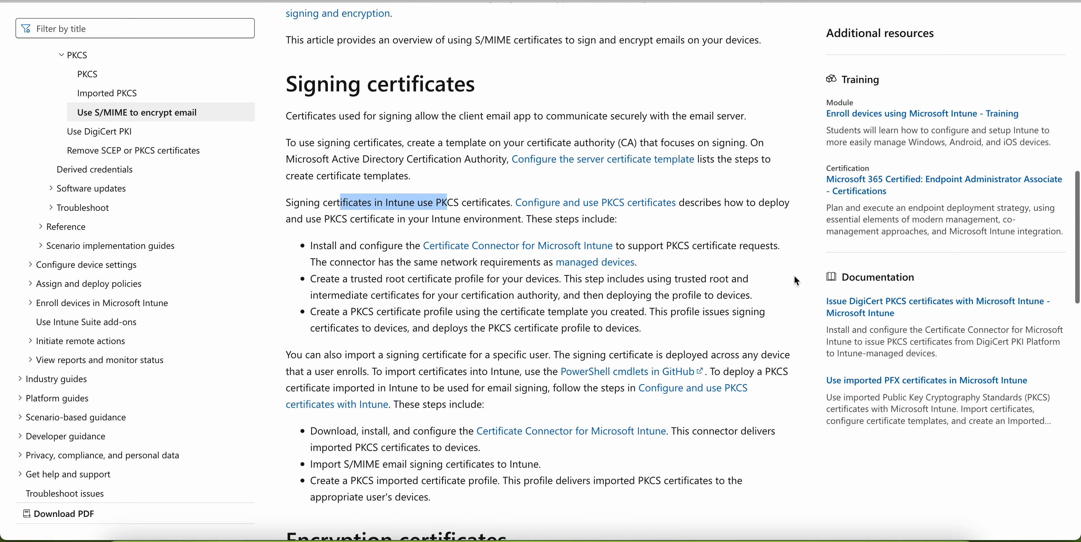
pyautogui.moveTo(367, 280); pyautogui.dragTo(508, 281)
pyautogui.click(365, 316)
pyautogui.moveTo(365, 317); pyautogui.dragTo(511, 315)
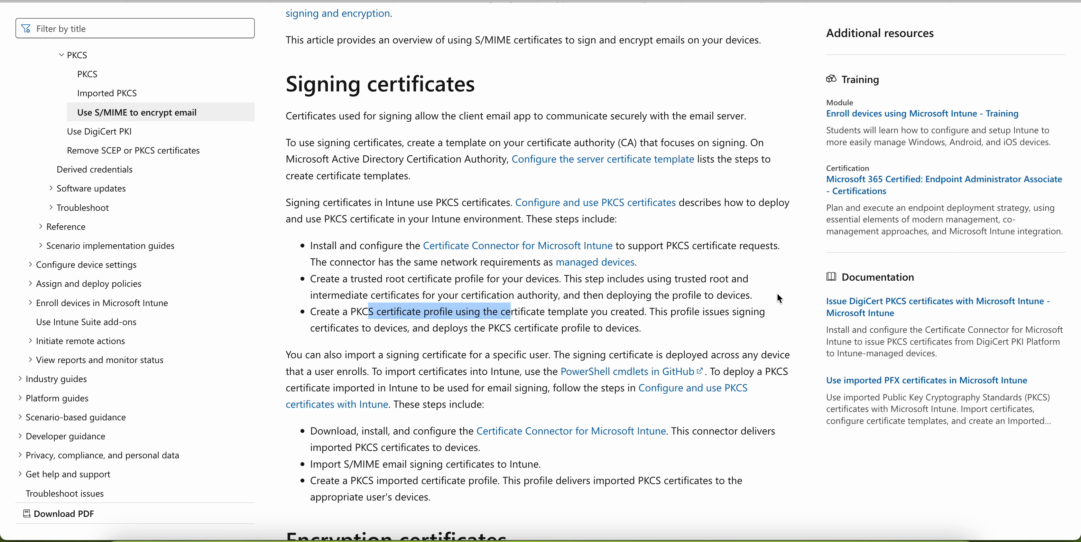
# Look through the Encryption certificates, S/MIME email profiles and Next steps sections of the article
pyautogui.scroll(-6, 777, 297)
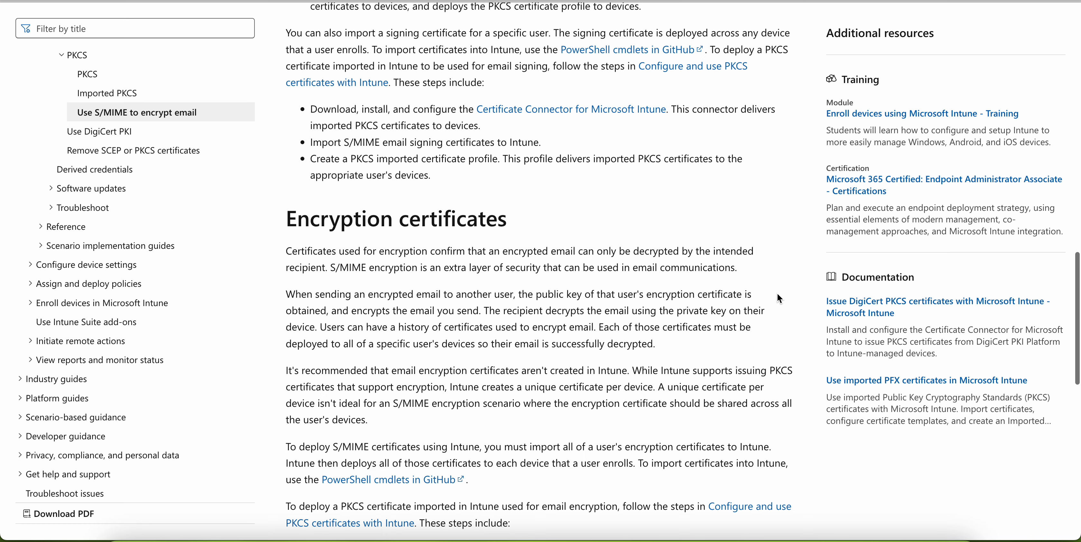
pyautogui.scroll(-7, 779, 299)
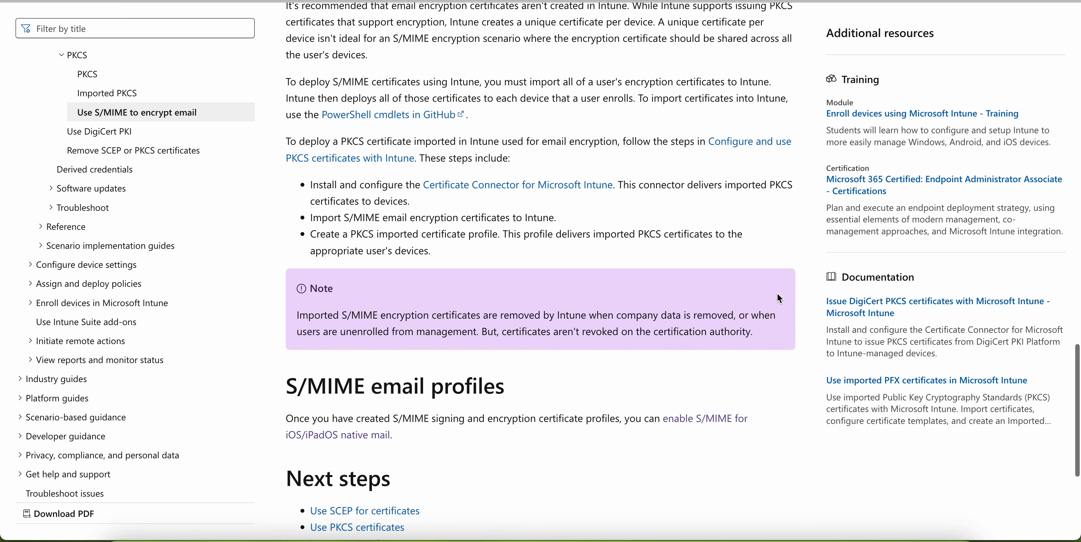
pyautogui.scroll(-1, 777, 297)
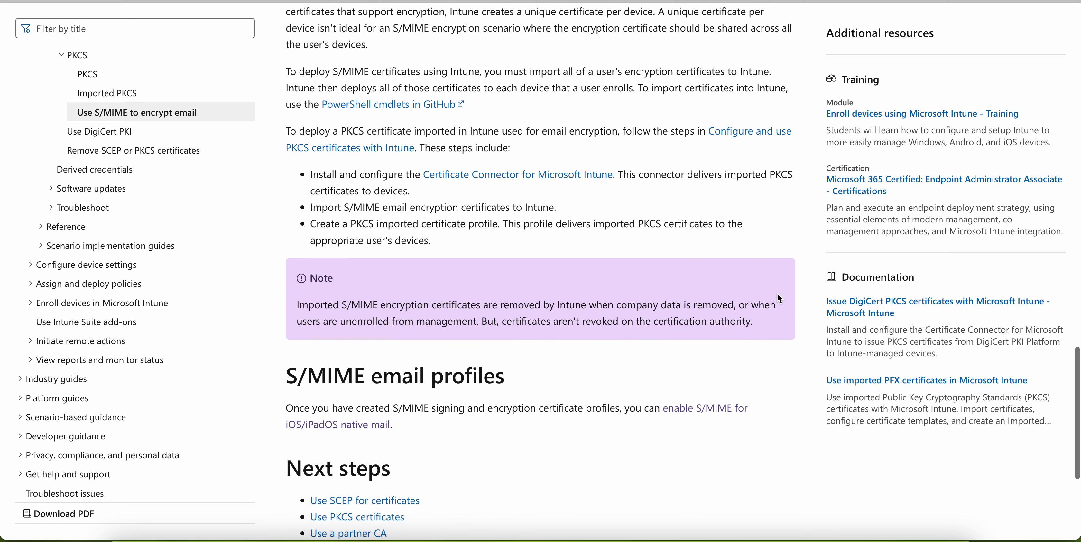
pyautogui.scroll(-2, 777, 295)
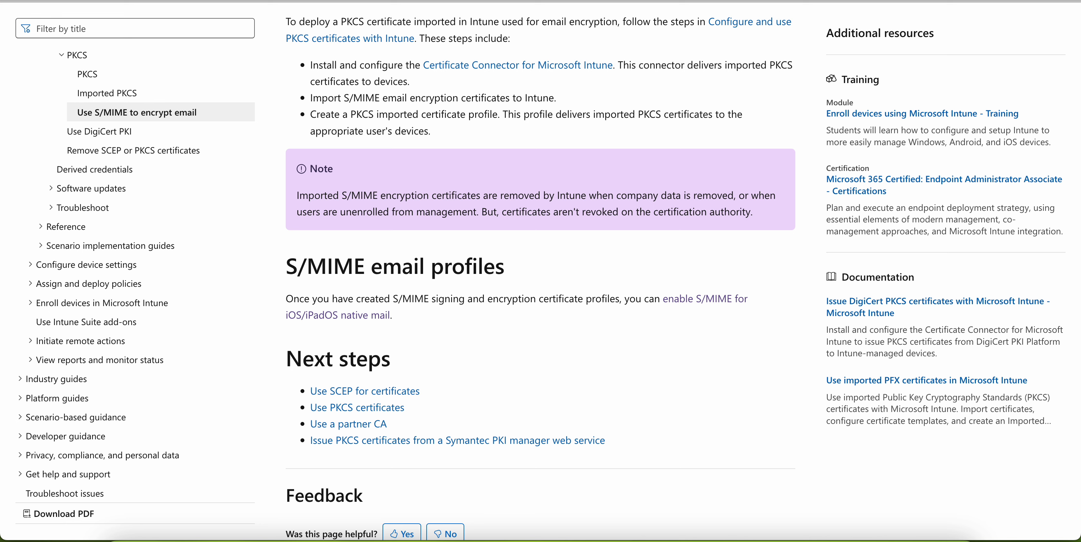
# Switch to the Microsoft Intune admin center and open the configuration policies for iOS/iPadOS devices
pyautogui.click(407, 1)
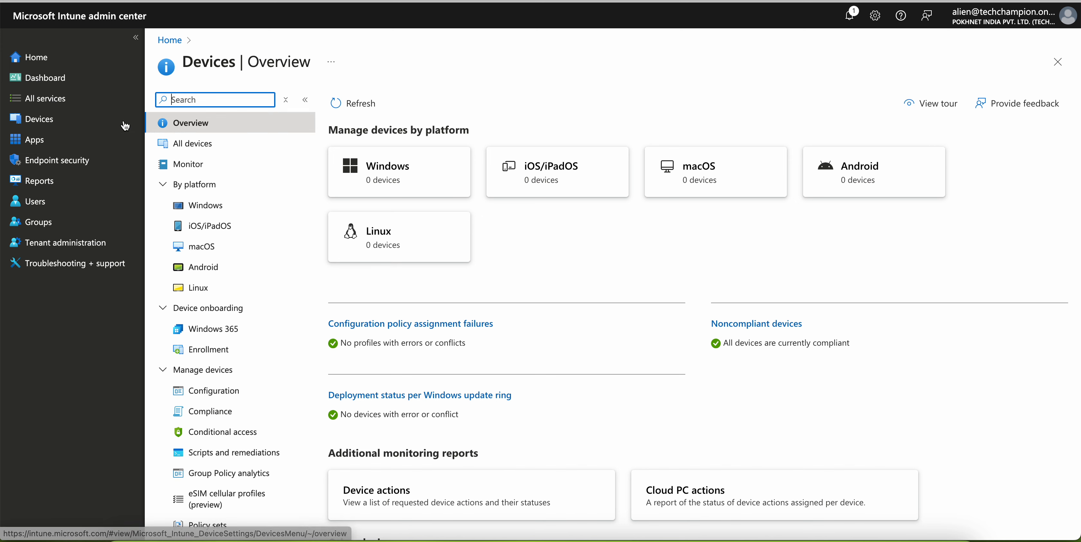
pyautogui.click(81, 117)
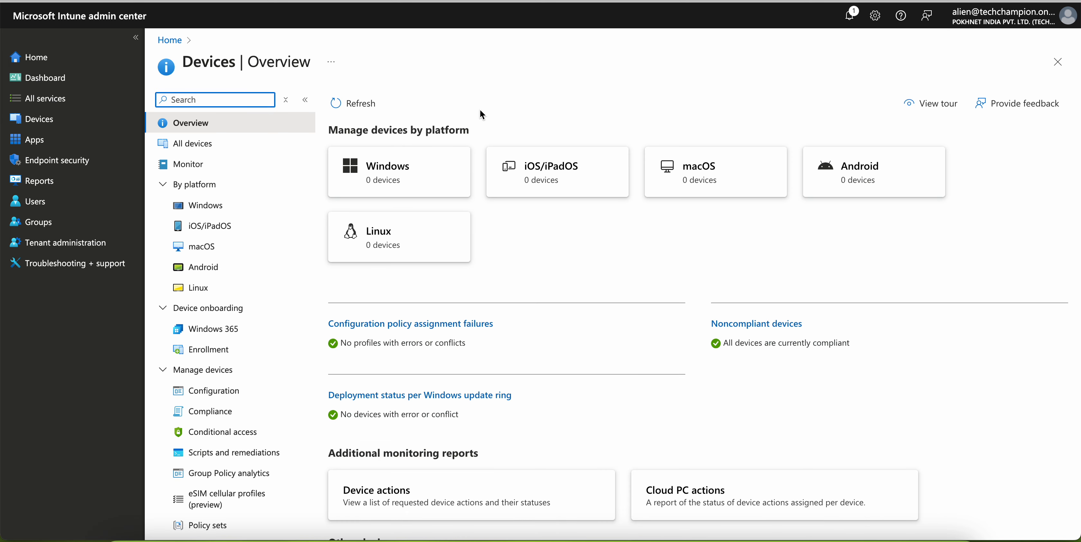
pyautogui.click(548, 174)
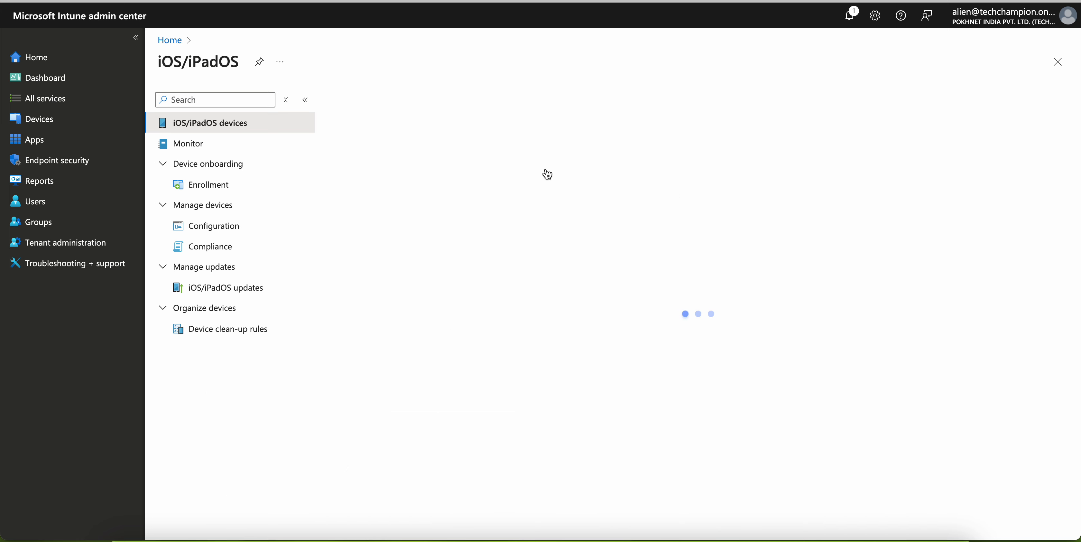
pyautogui.click(255, 226)
# Create a new iOS/iPadOS policy with the Templates profile type, based on the Email template
pyautogui.click(378, 153)
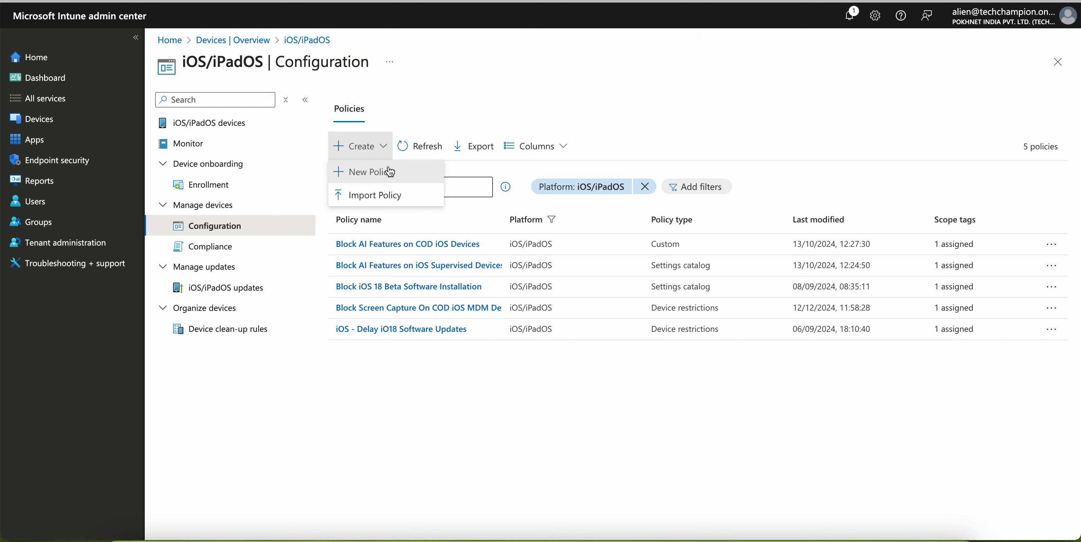
pyautogui.click(357, 171)
pyautogui.click(795, 142)
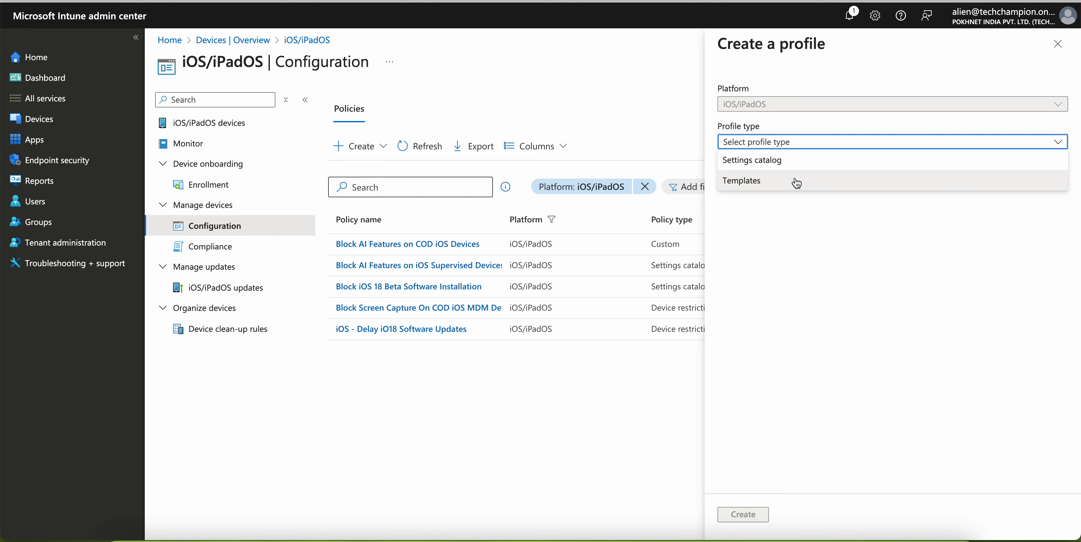
pyautogui.click(757, 181)
pyautogui.scroll(-1, 895, 332)
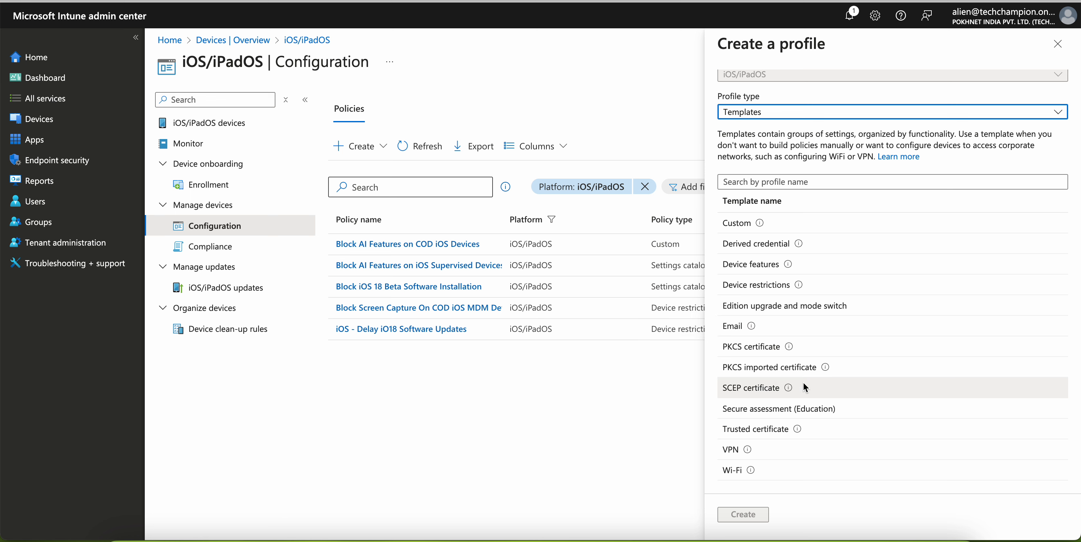
pyautogui.moveTo(789, 394)
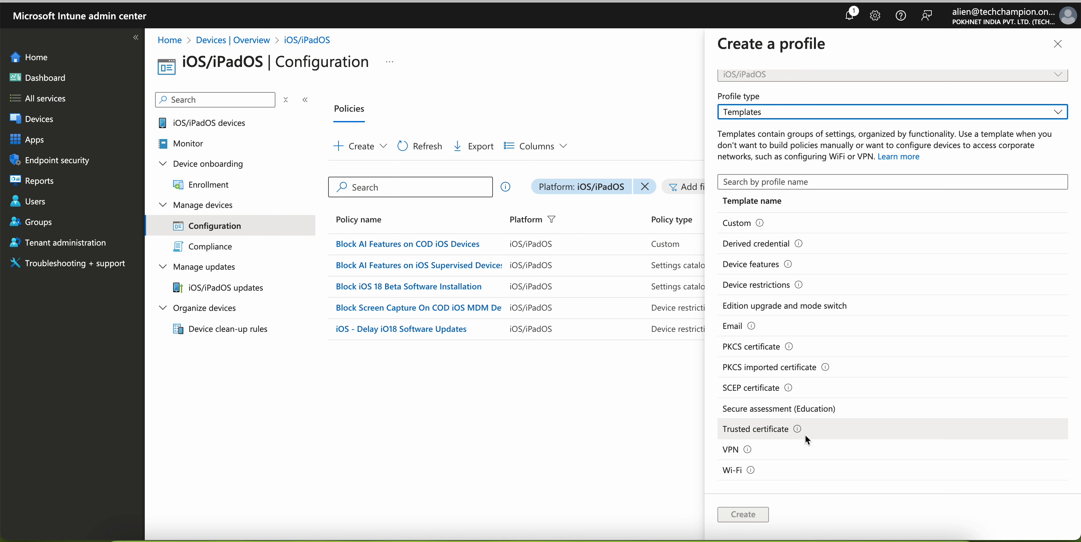
pyautogui.click(740, 330)
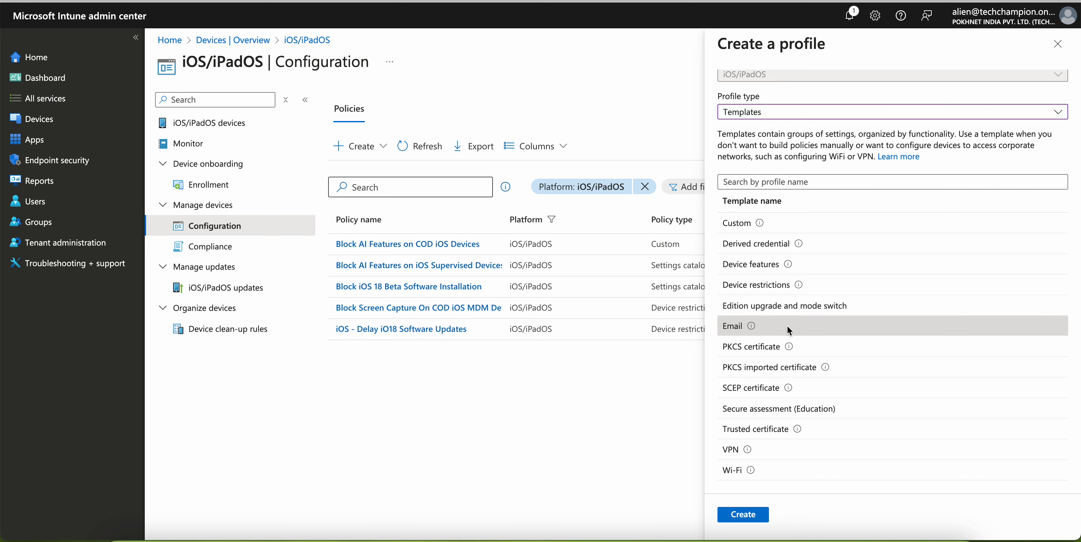
pyautogui.click(742, 515)
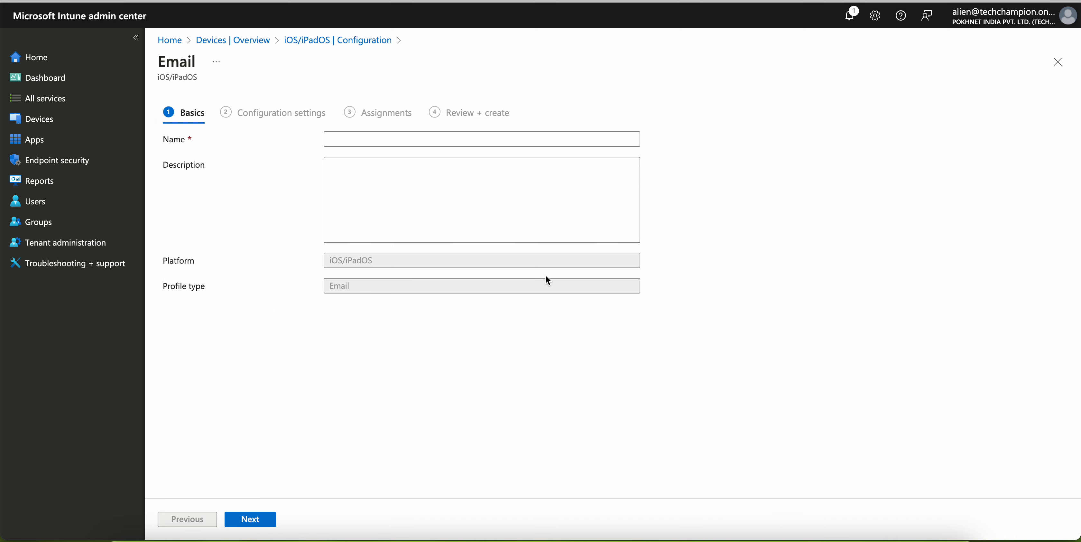
# Enter "iOS Native Client - Encrypt Email" as the profile's name and description, and continue to the configuration settings
pyautogui.click(385, 139)
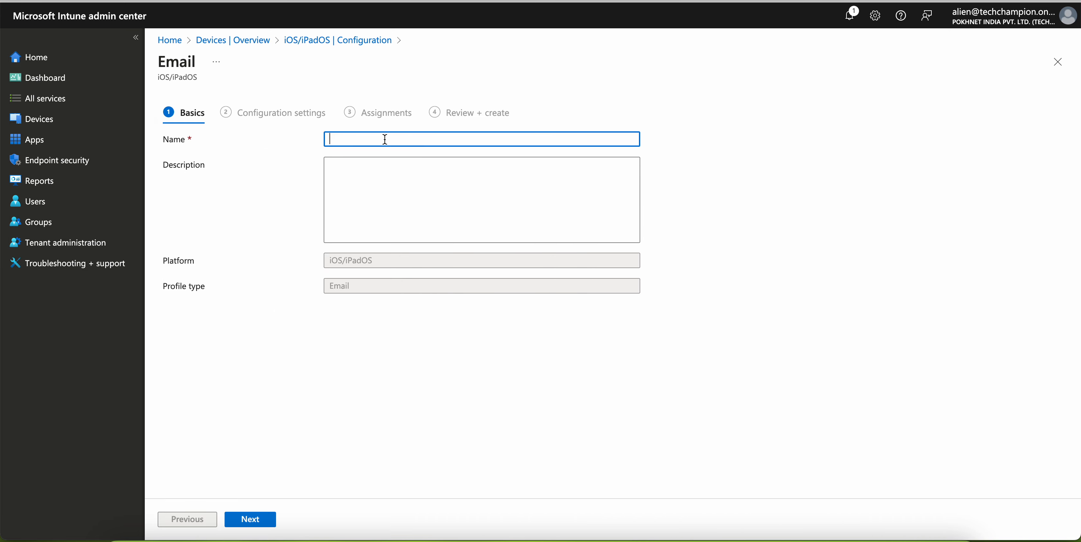
pyautogui.write('iOS - Encrypt Email')
pyautogui.click(342, 138)
pyautogui.write('Native Client')
pyautogui.moveTo(462, 138); pyautogui.dragTo(321, 134)
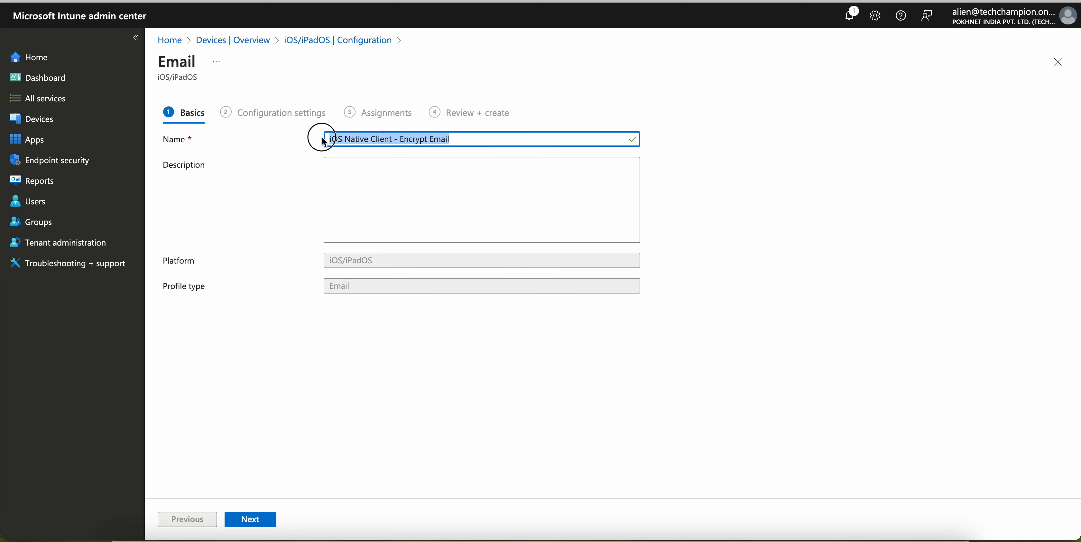
pyautogui.hotkey('ctrl', 'c')
pyautogui.click(351, 162)
pyautogui.hotkey('ctrl', 'v')
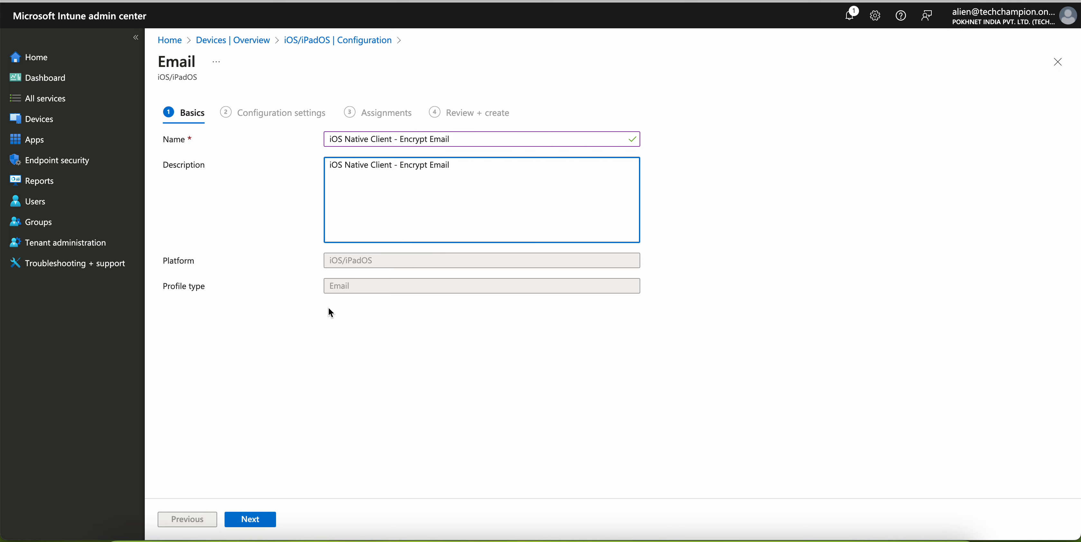
pyautogui.click(252, 519)
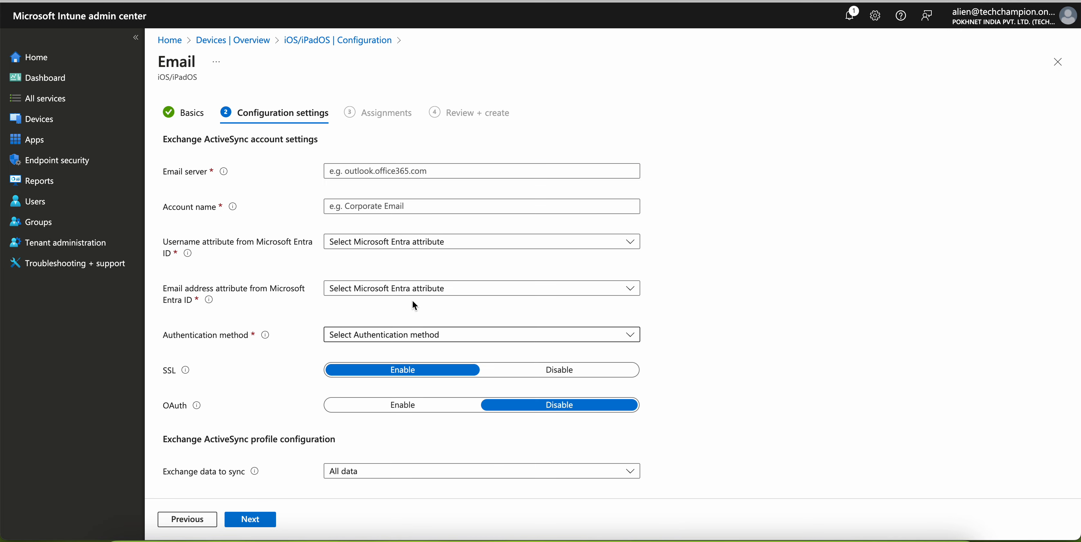
# Set the email server to outlook.office365.com and the account name to "Cor Emmail"
pyautogui.click(445, 171)
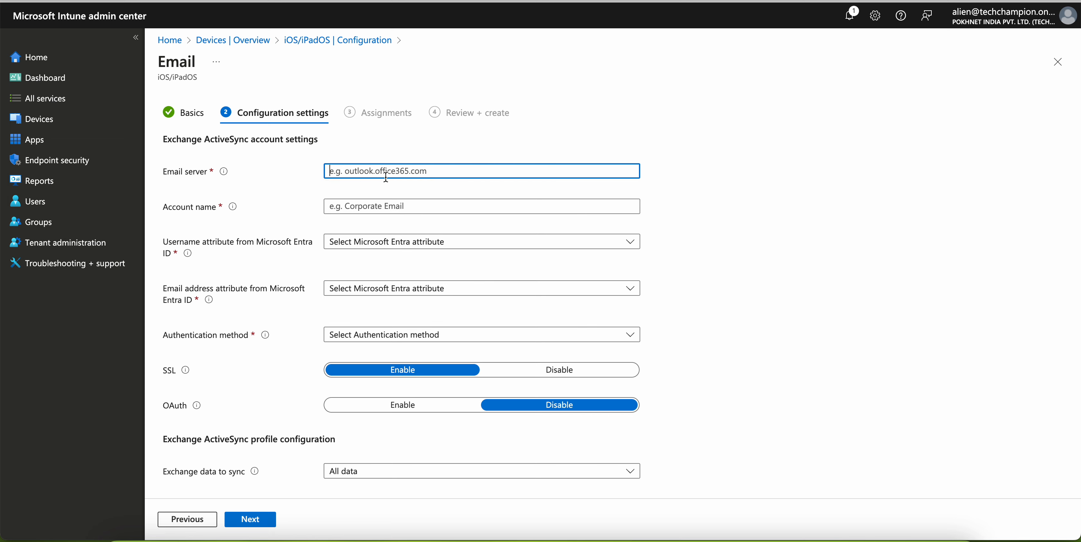
pyautogui.write('outlook')
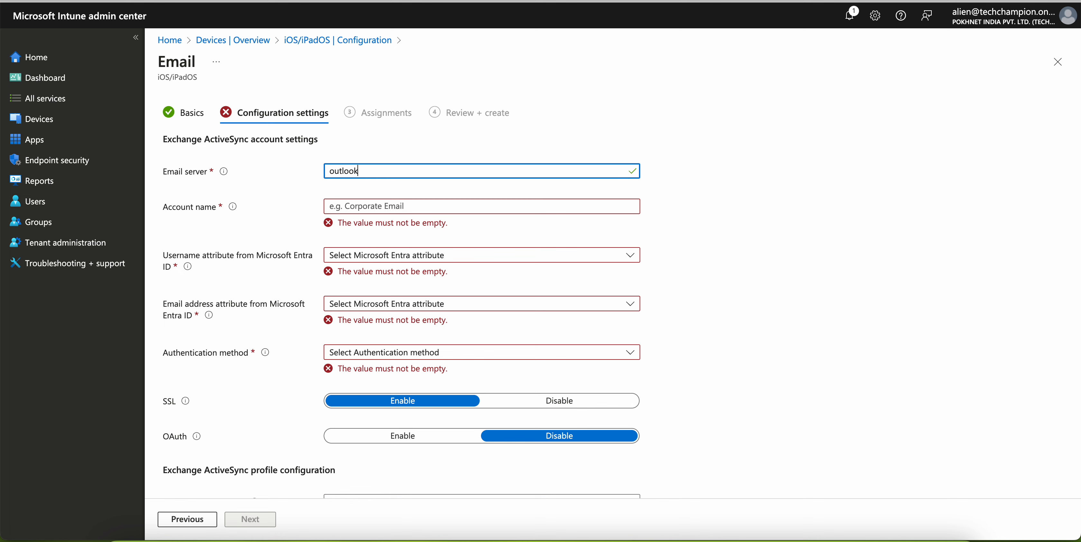
pyautogui.write('.office365.com')
pyautogui.click(408, 205)
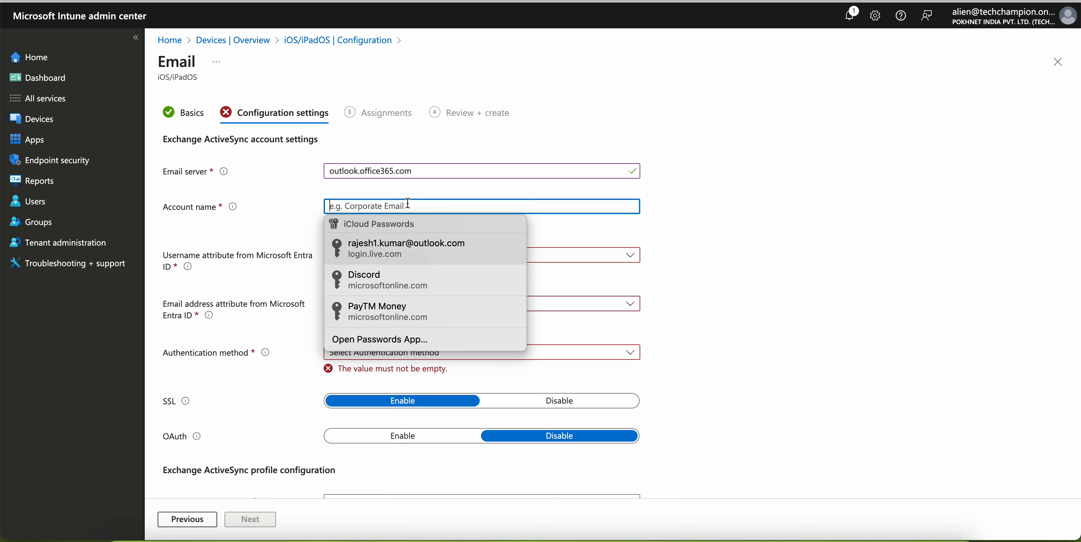
pyautogui.write('Cor Ema')
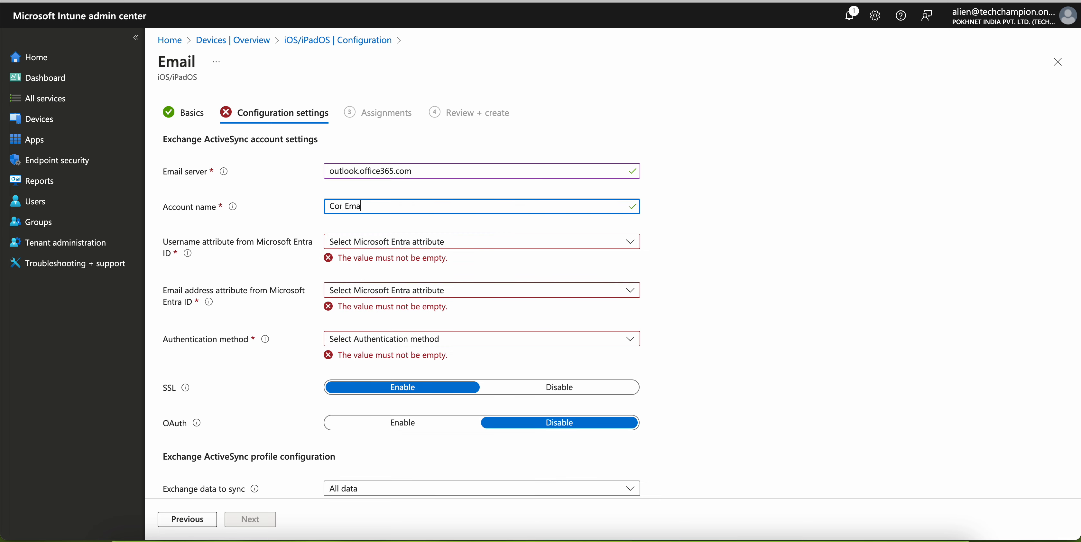
pyautogui.press('BackSpace')
pyautogui.write('mail')
# Set both the username attribute and the email address attribute from Microsoft Entra ID to User principal name
pyautogui.click(514, 246)
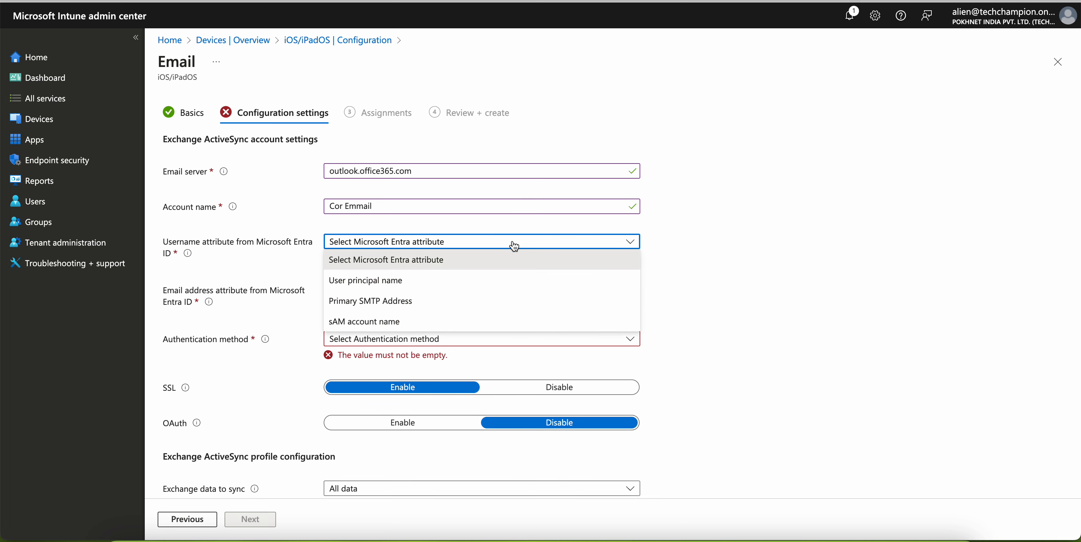
pyautogui.click(408, 282)
pyautogui.click(420, 289)
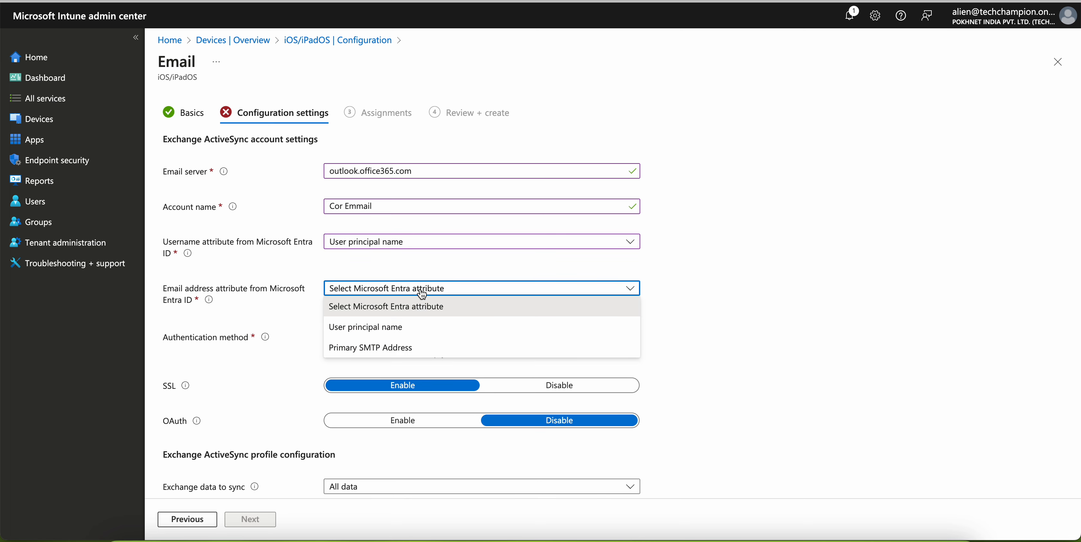
pyautogui.click(406, 333)
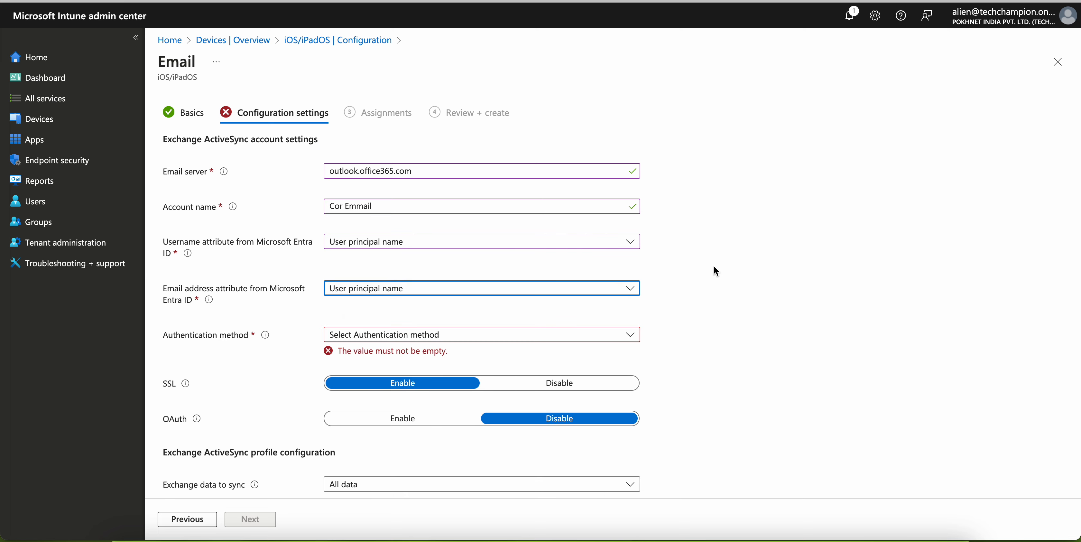
# Set the authentication method to Username and password and enable OAuth
pyautogui.click(471, 338)
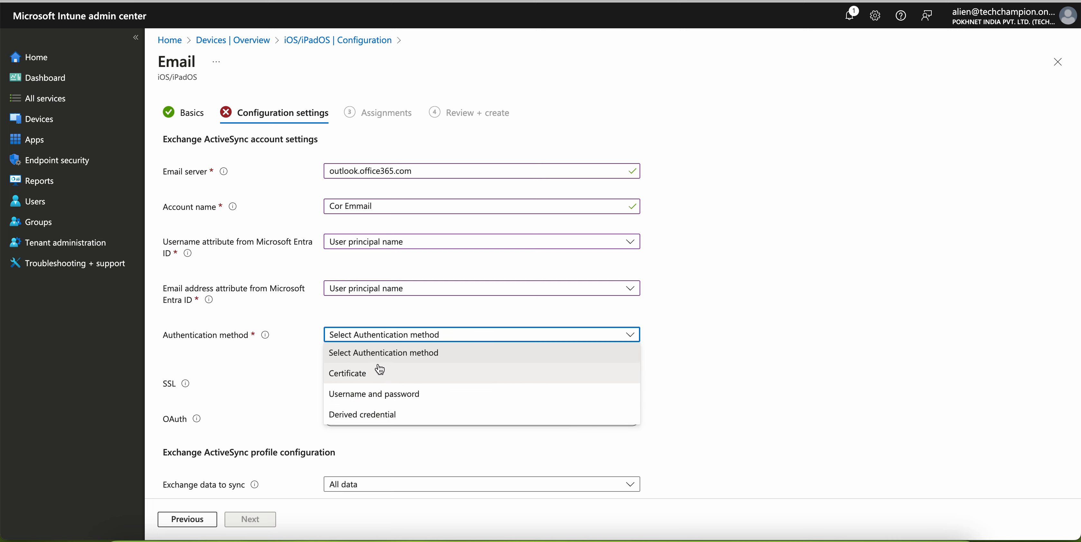
pyautogui.click(361, 394)
pyautogui.scroll(-5, 778, 322)
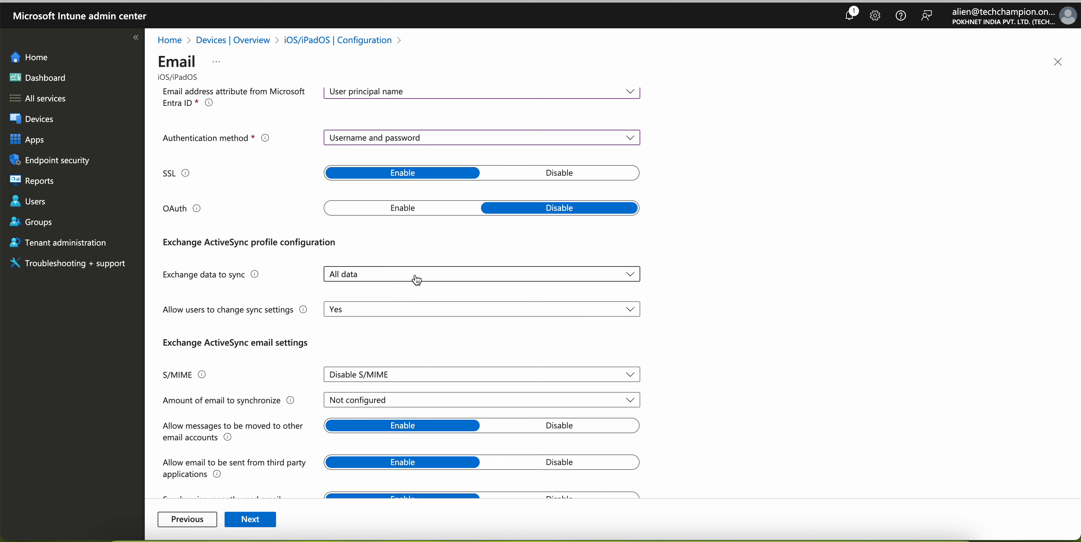
pyautogui.scroll(-1, 415, 279)
pyautogui.click(382, 184)
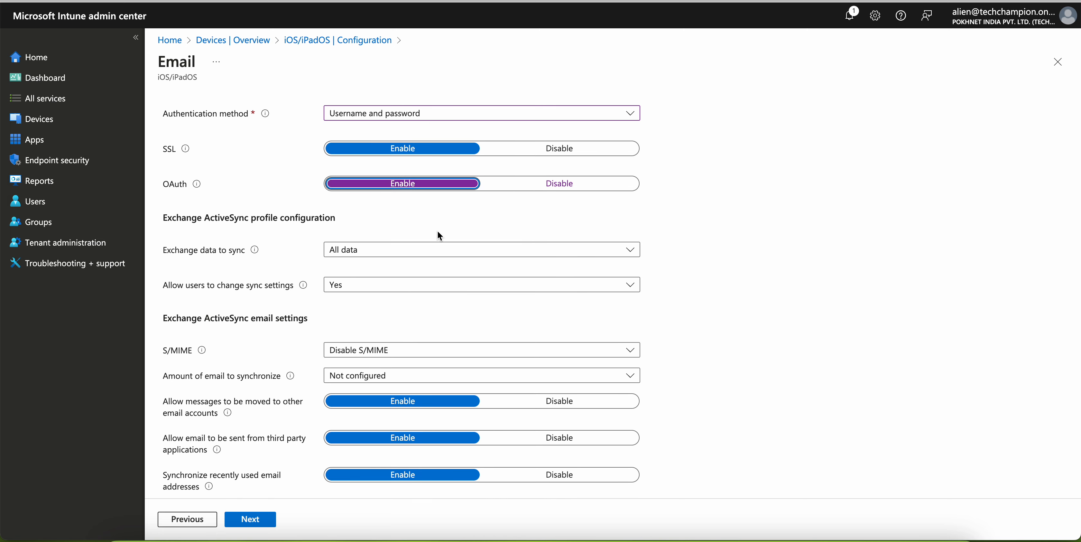
# Set S/MIME to Enable S/MIME in the Exchange ActiveSync email settings
pyautogui.scroll(-2, 438, 234)
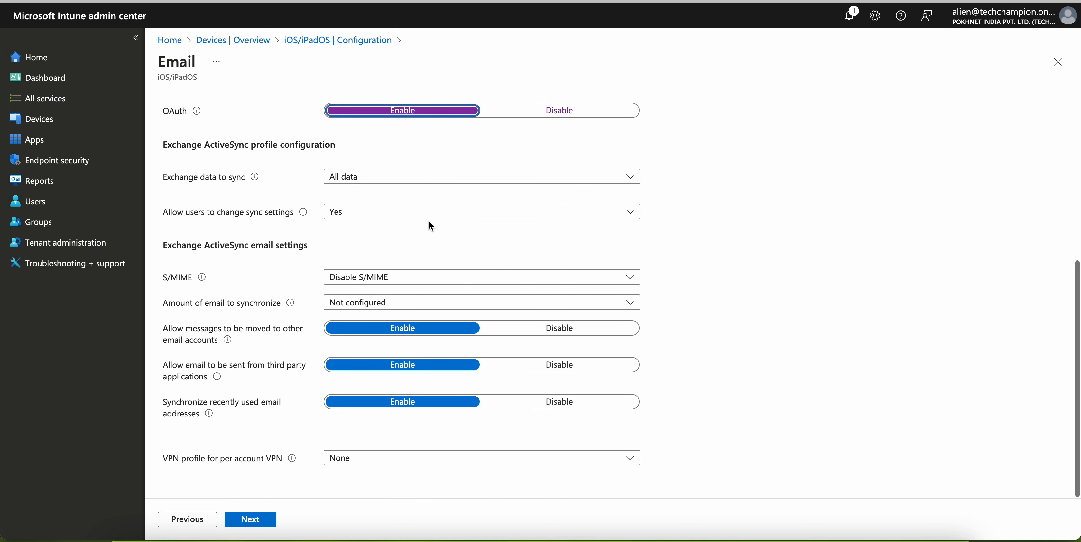
pyautogui.moveTo(167, 245); pyautogui.dragTo(355, 250)
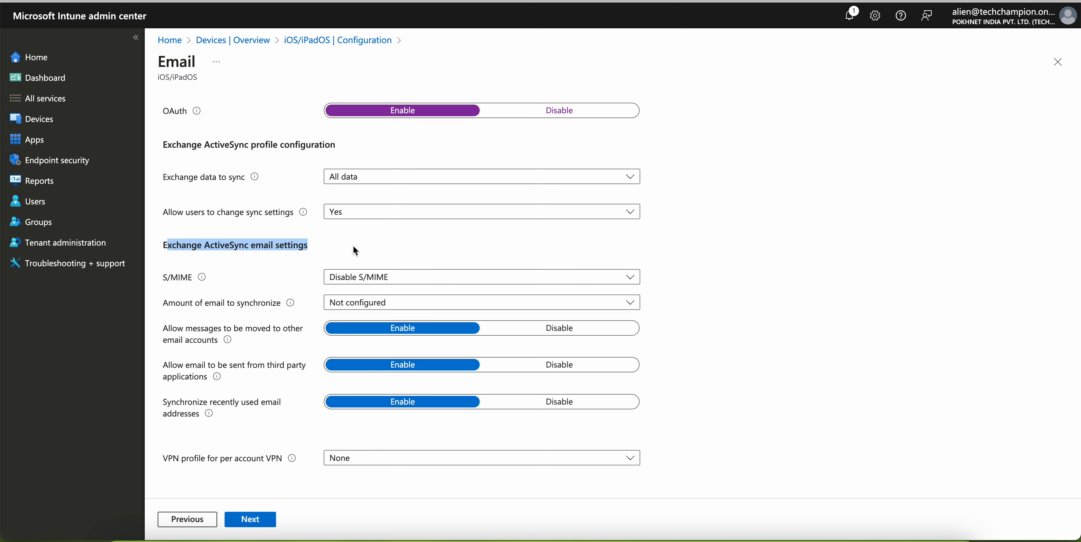
pyautogui.moveTo(203, 278)
pyautogui.click(370, 281)
pyautogui.click(387, 315)
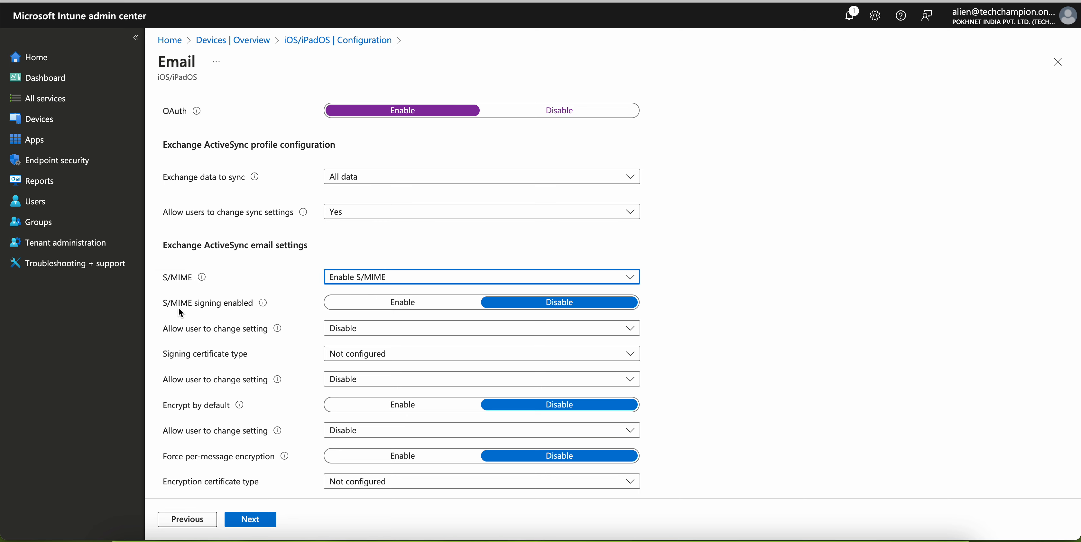
# Enable S/MIME signing and keep its Allow user to change setting option on Disable
pyautogui.click(389, 304)
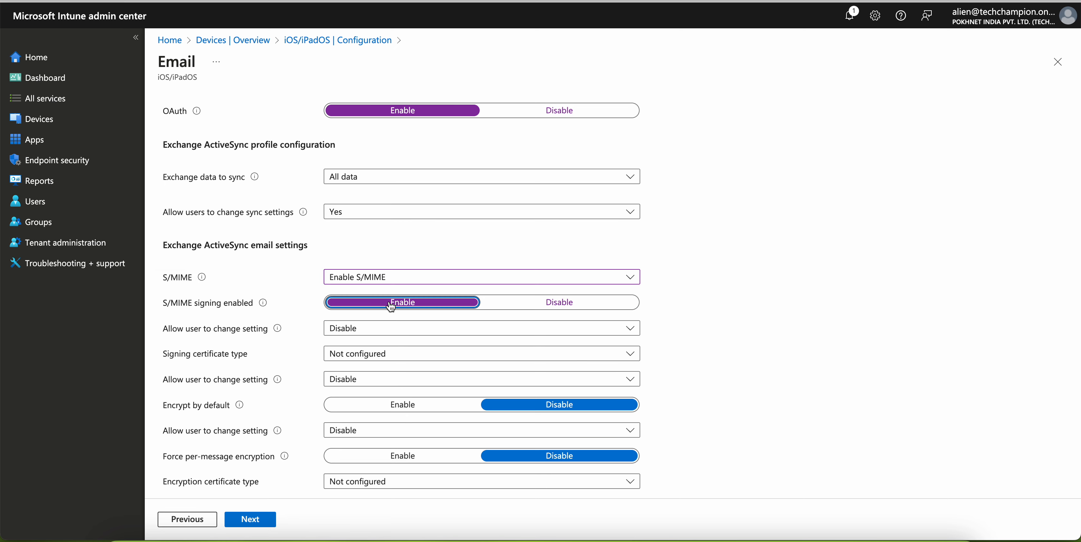
pyautogui.click(517, 306)
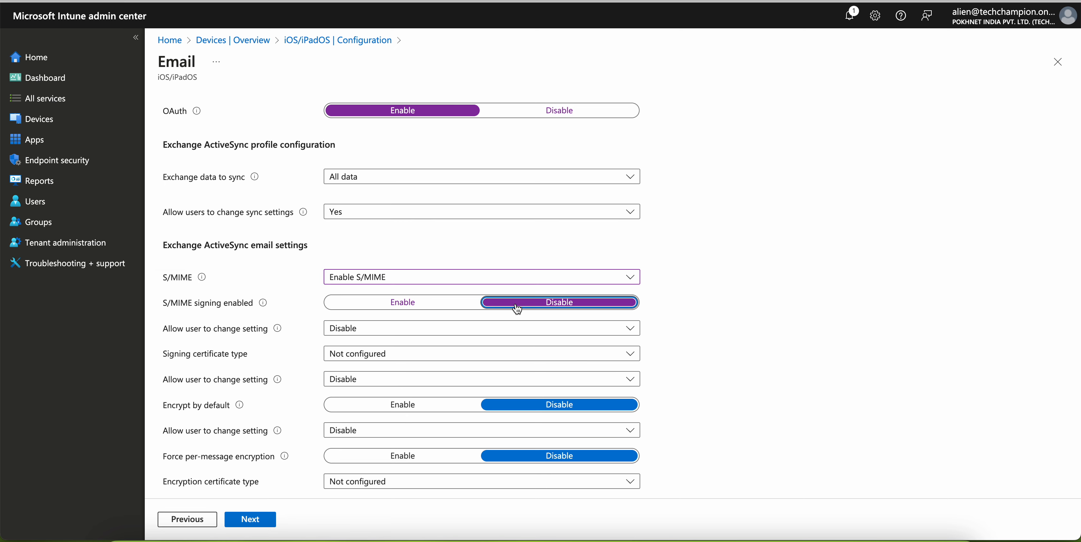
pyautogui.click(392, 311)
pyautogui.click(387, 327)
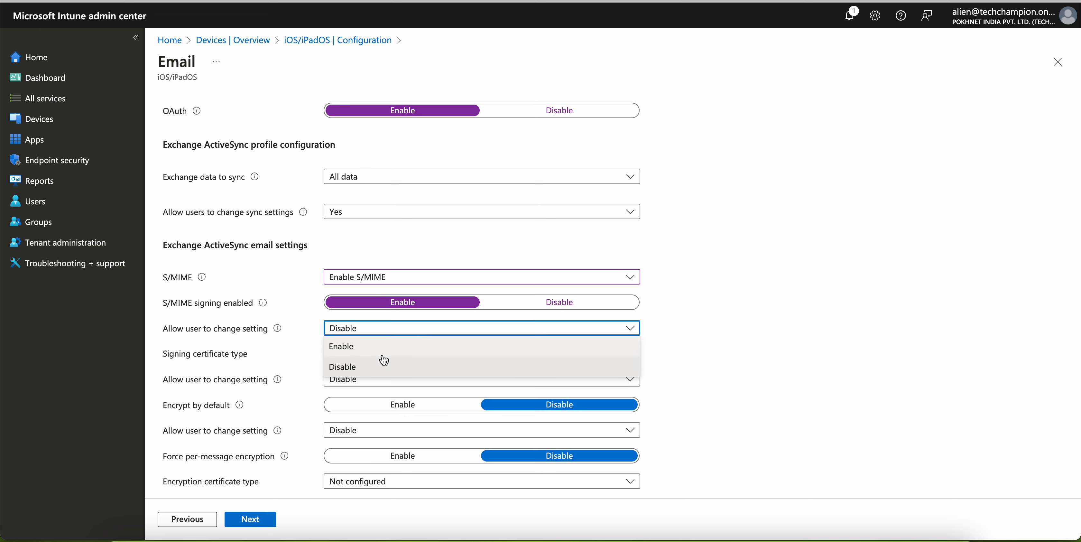
pyautogui.click(384, 362)
# Set the signing certificate type to Certificates and check the certificate profiles available for the S/MIME signing certificate
pyautogui.scroll(-1, 371, 363)
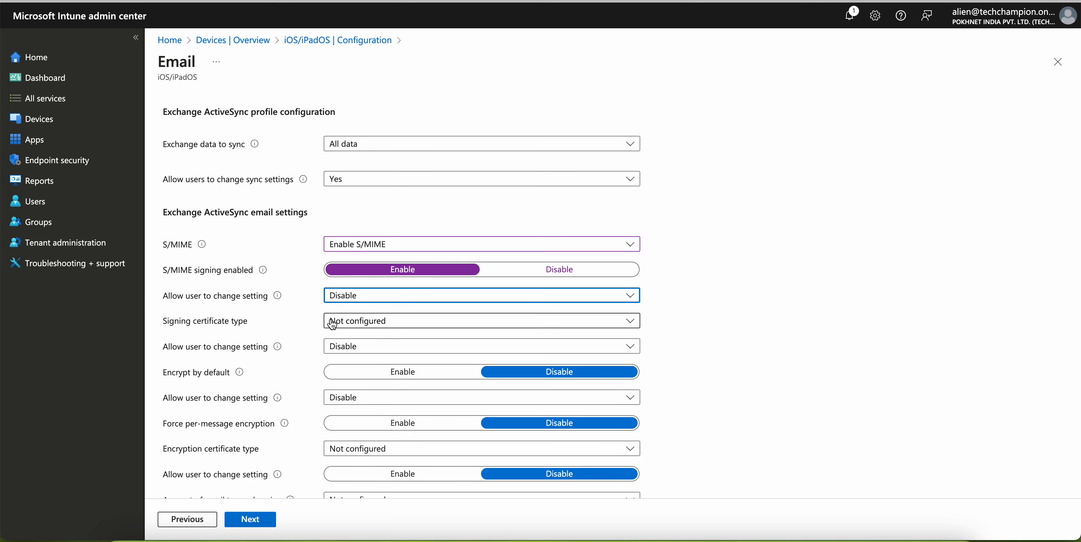
pyautogui.click(333, 324)
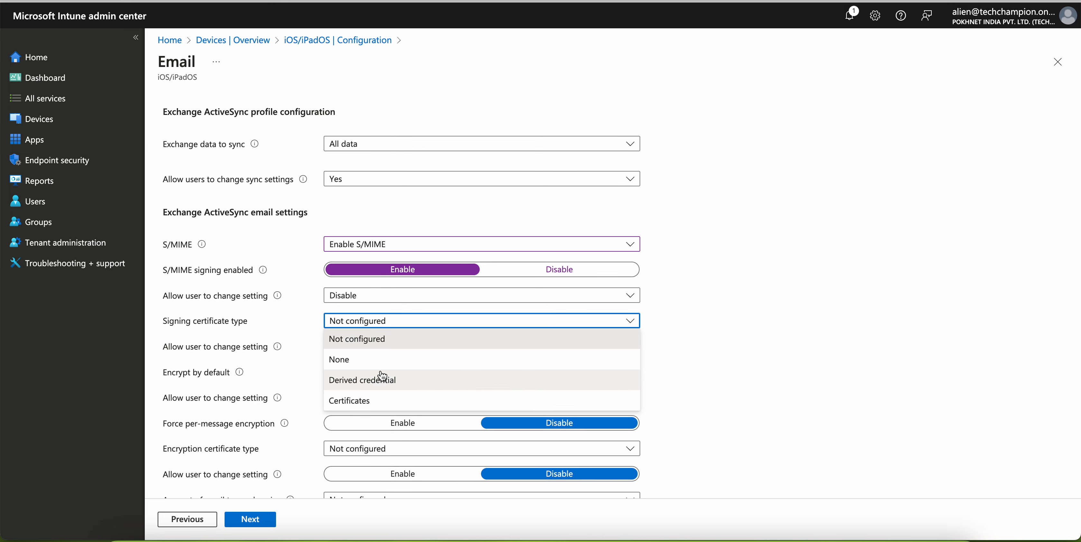
pyautogui.click(377, 401)
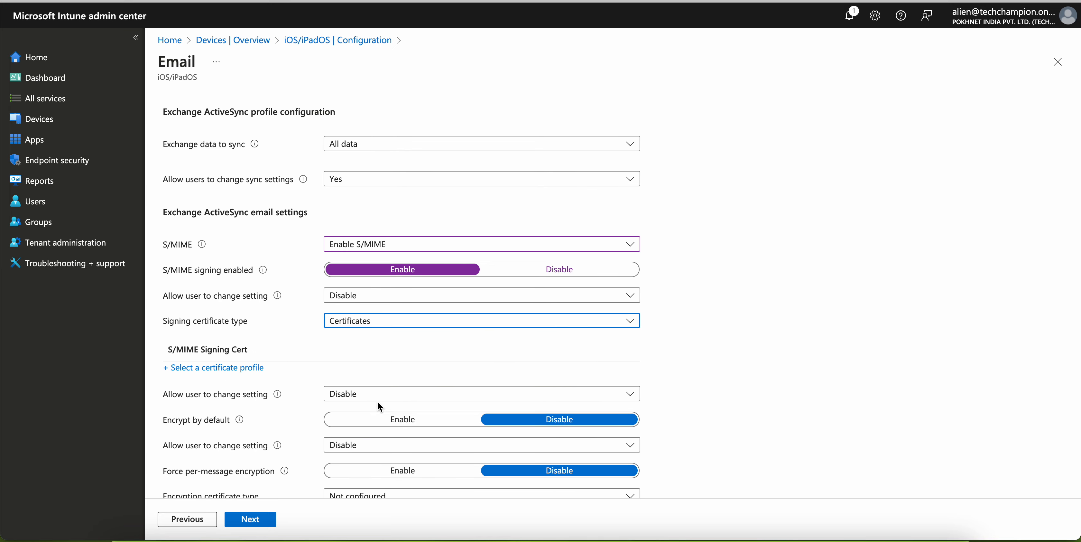
pyautogui.click(227, 367)
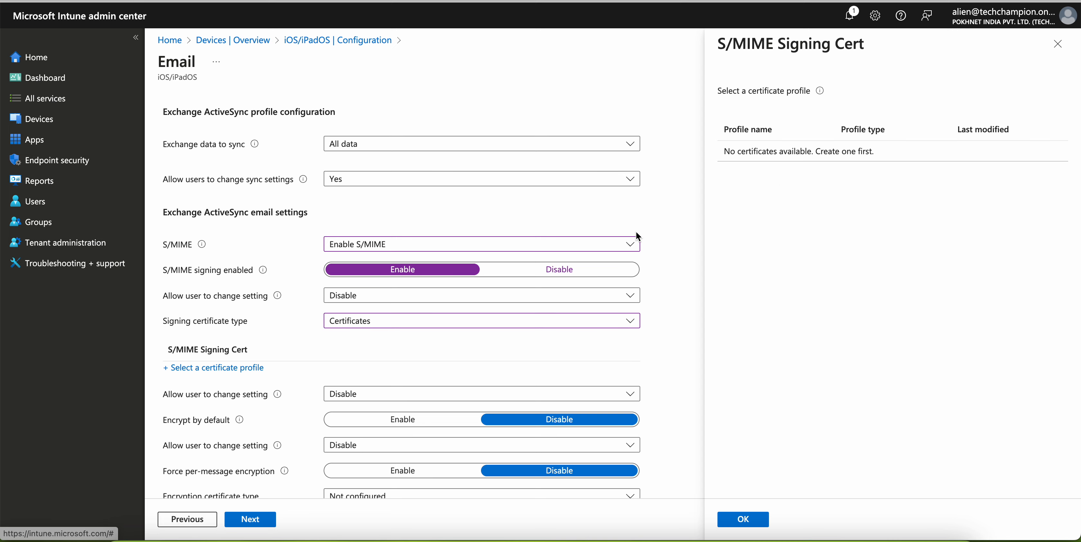
pyautogui.click(1057, 44)
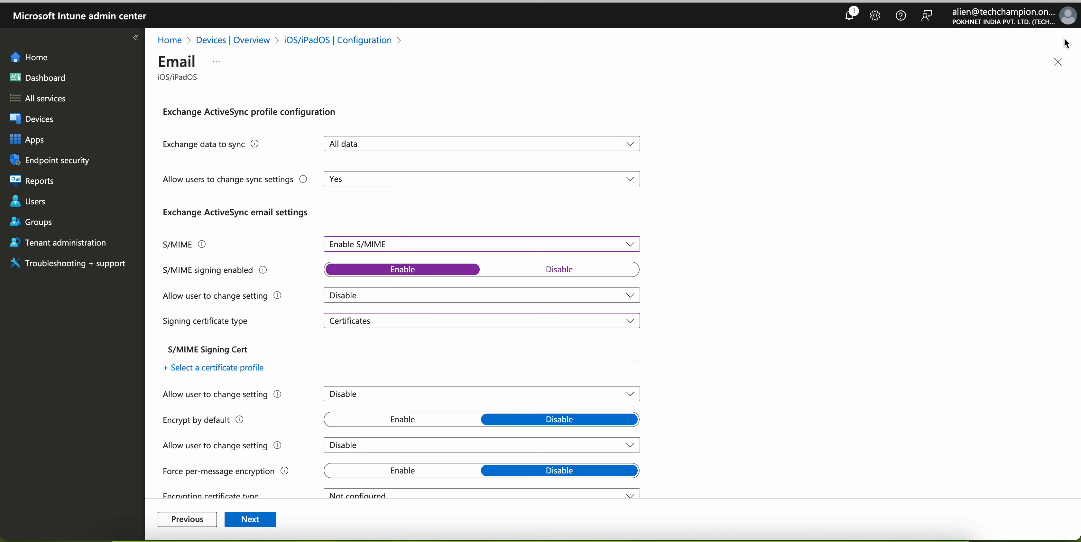
# Try Derived credential as the S/MIME signing certificate type, then set the type to None
pyautogui.scroll(-2, 437, 337)
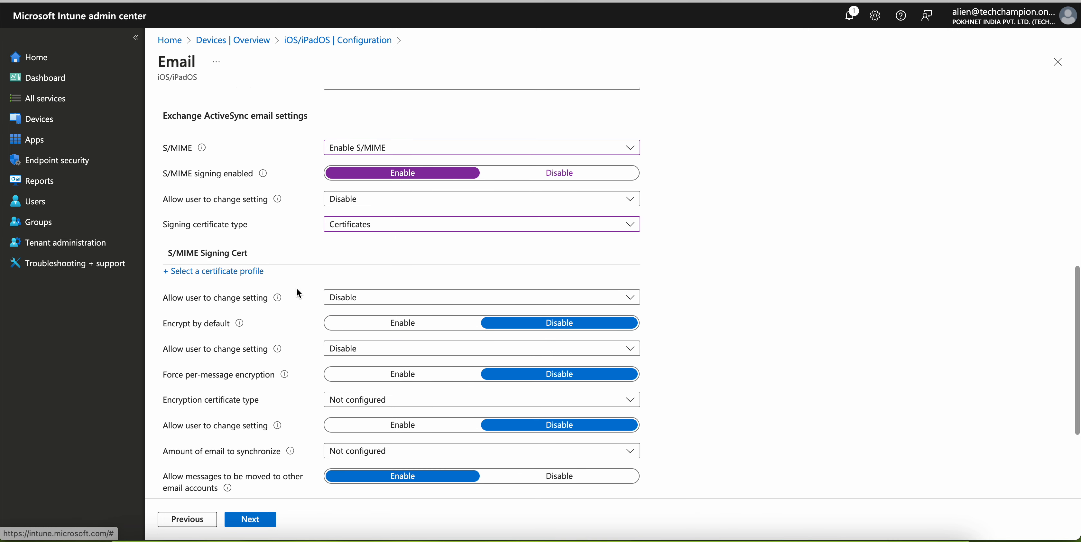
pyautogui.click(364, 227)
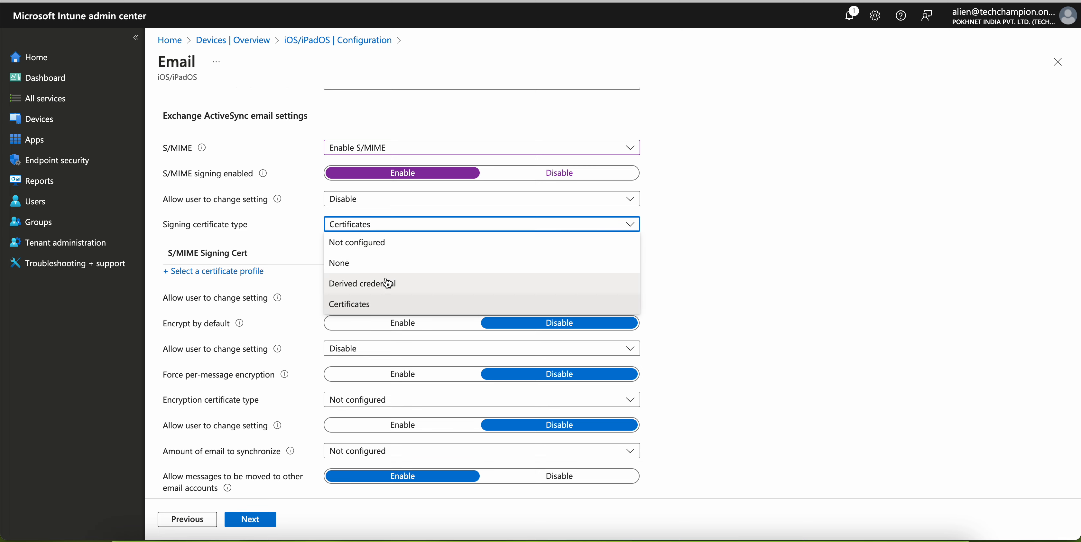
pyautogui.click(382, 263)
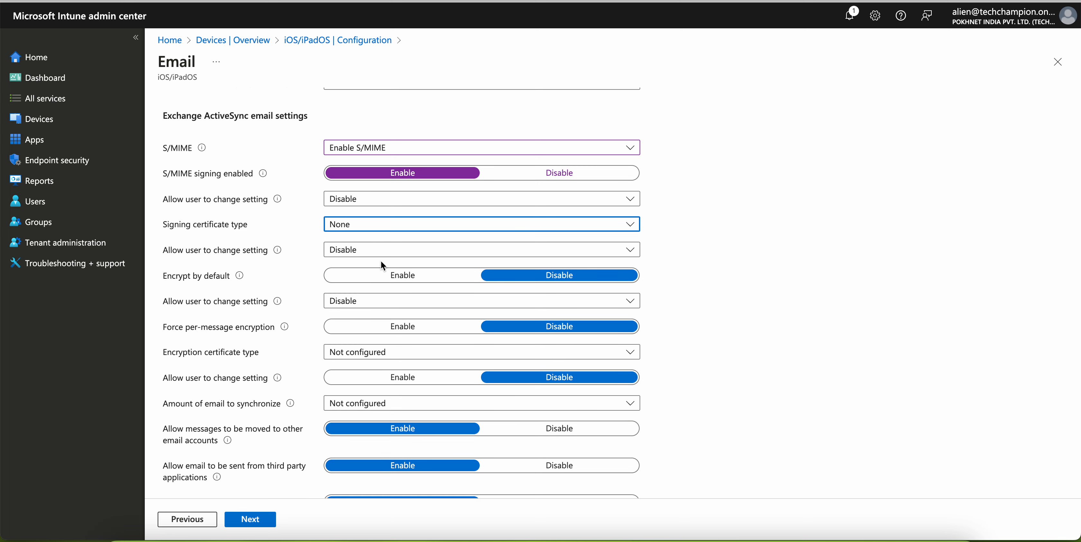
pyautogui.click(379, 228)
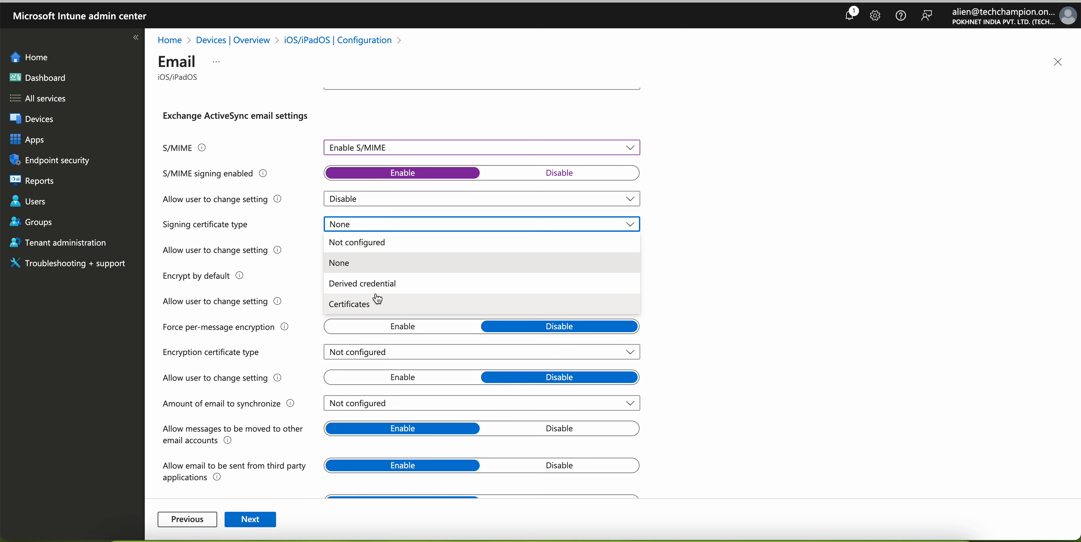
pyautogui.click(377, 283)
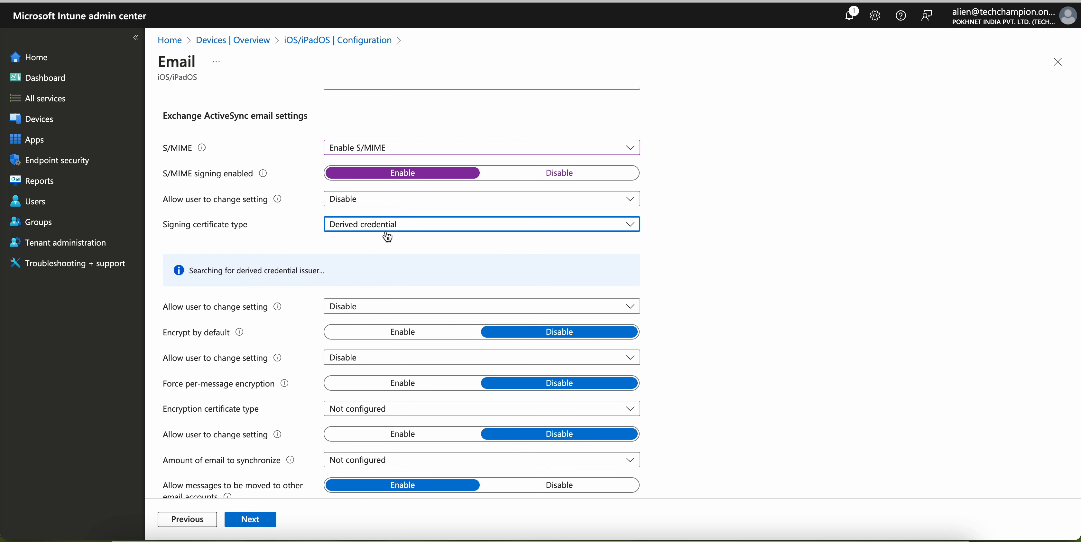
pyautogui.click(387, 235)
pyautogui.click(388, 263)
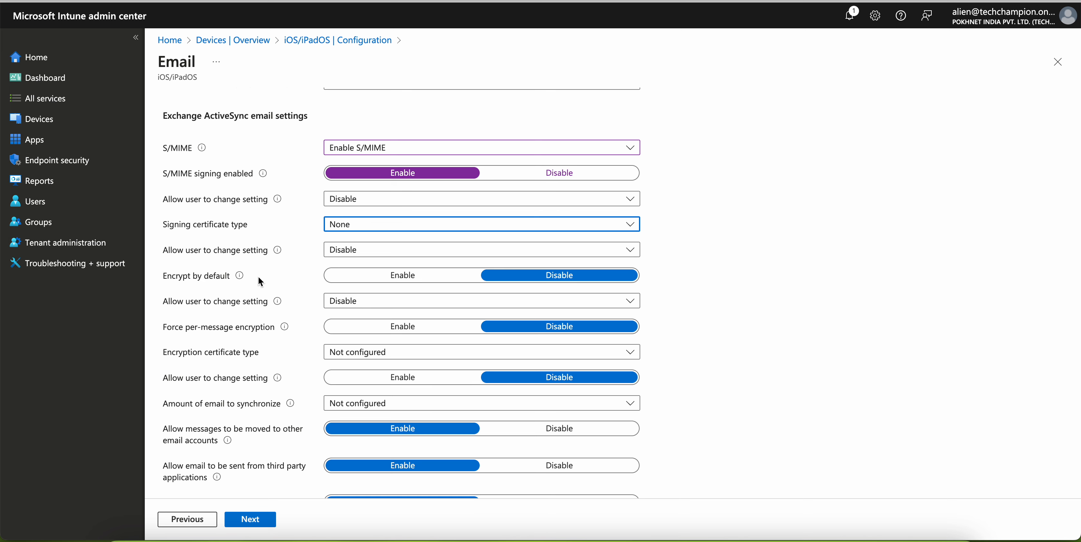
# Enable Encrypt by default and review the remaining Exchange ActiveSync email settings
pyautogui.moveTo(240, 278)
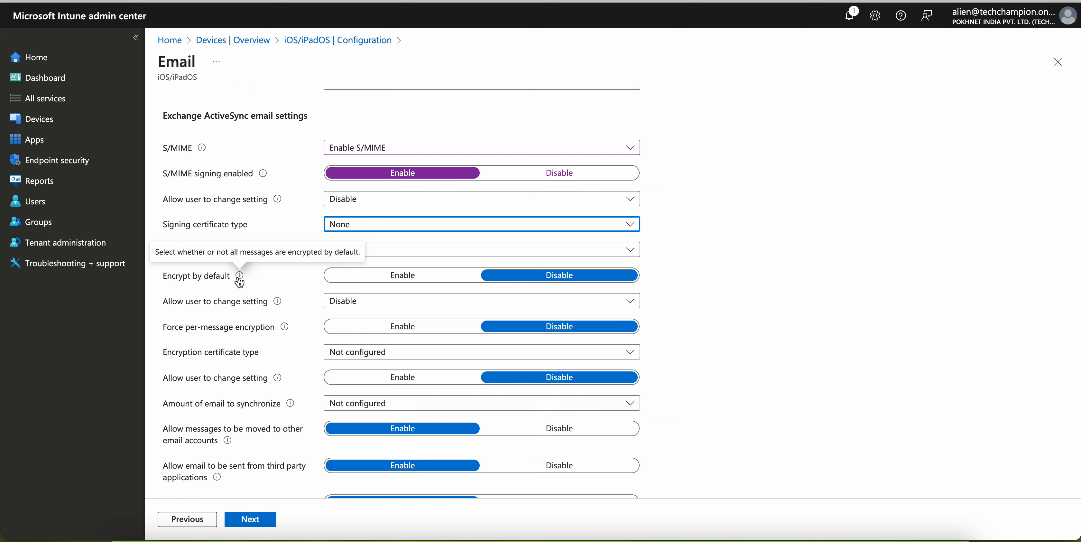
pyautogui.click(403, 275)
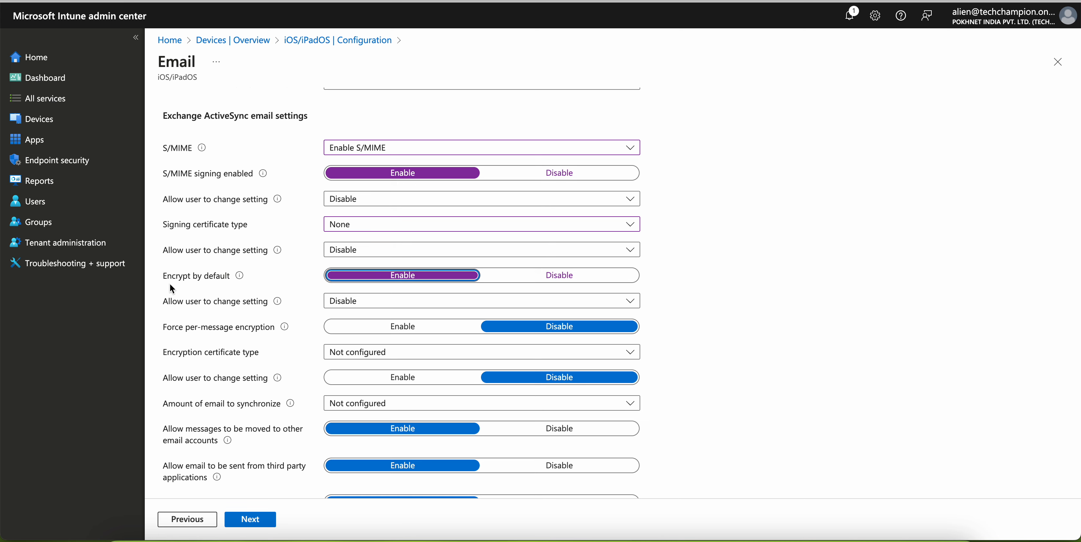
pyautogui.moveTo(150, 273); pyautogui.dragTo(360, 281)
pyautogui.click(379, 282)
pyautogui.scroll(2, 312, 239)
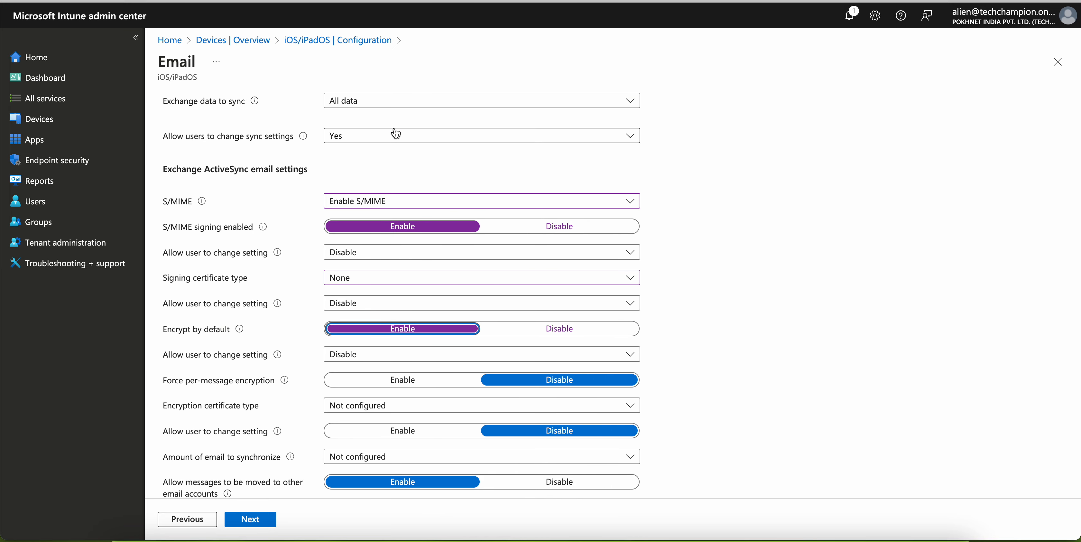
pyautogui.scroll(2, 396, 133)
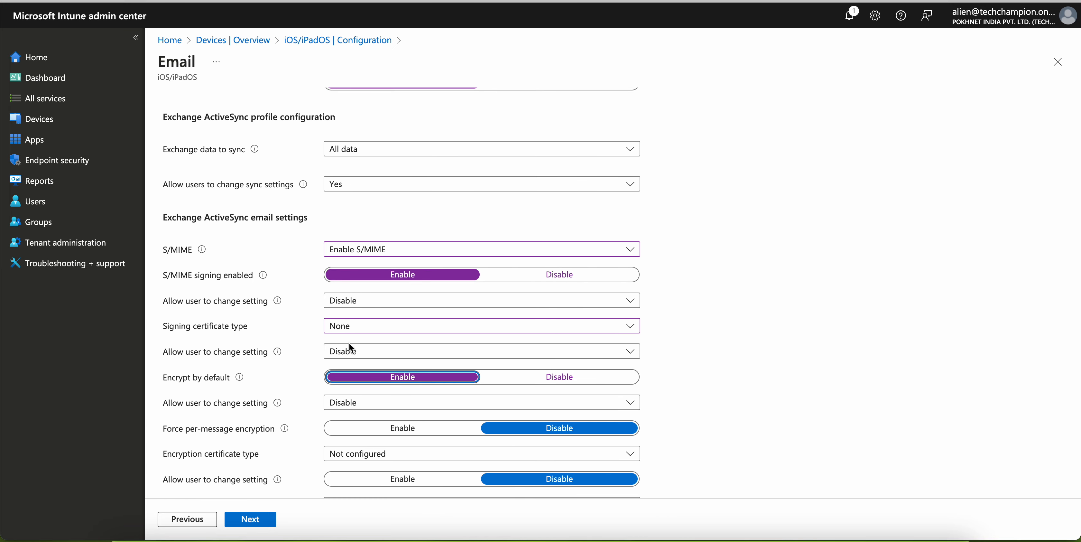
pyautogui.scroll(-4, 427, 339)
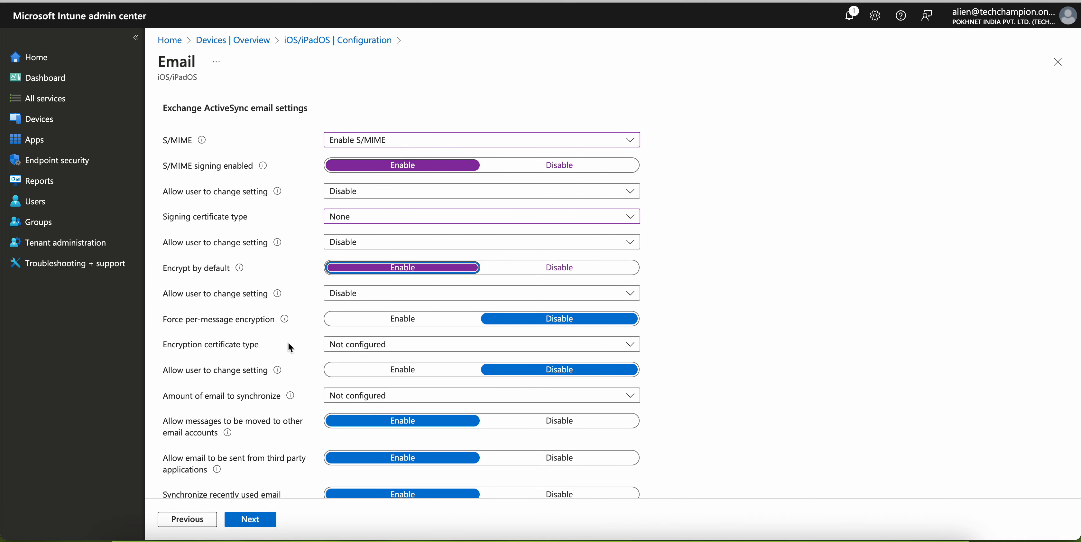
pyautogui.scroll(-2, 288, 342)
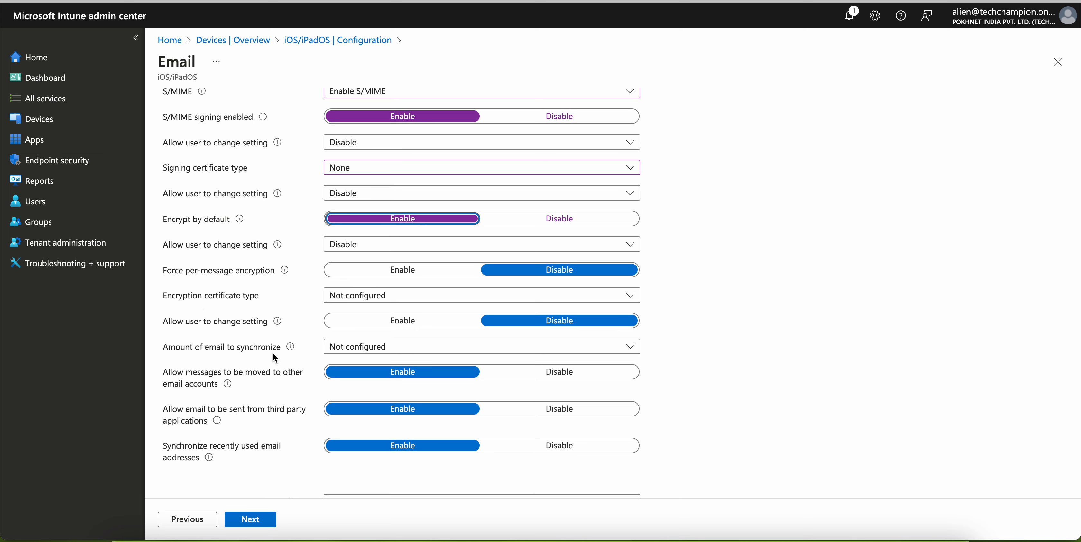
pyautogui.scroll(-1, 257, 407)
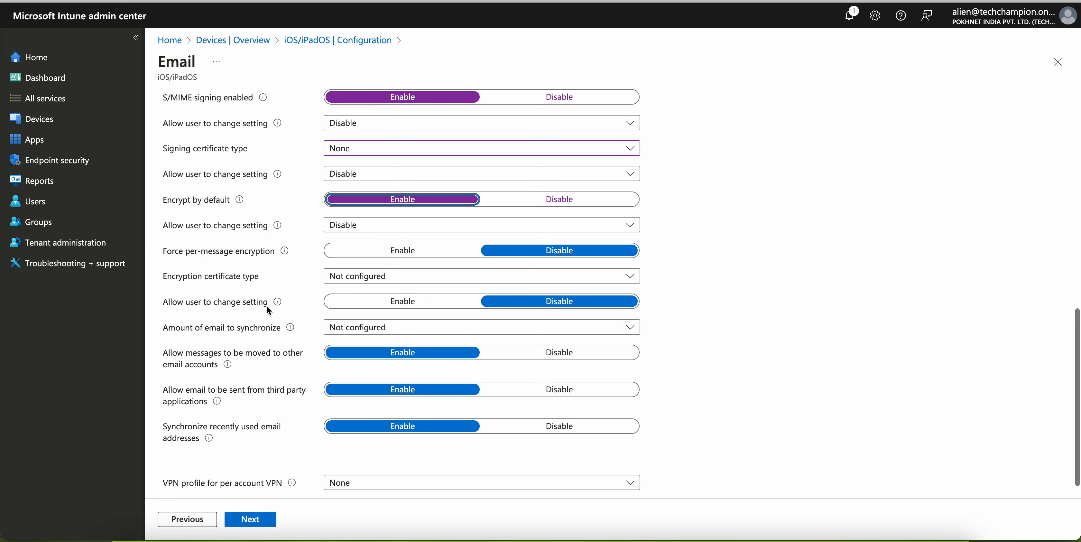
pyautogui.scroll(-1, 263, 368)
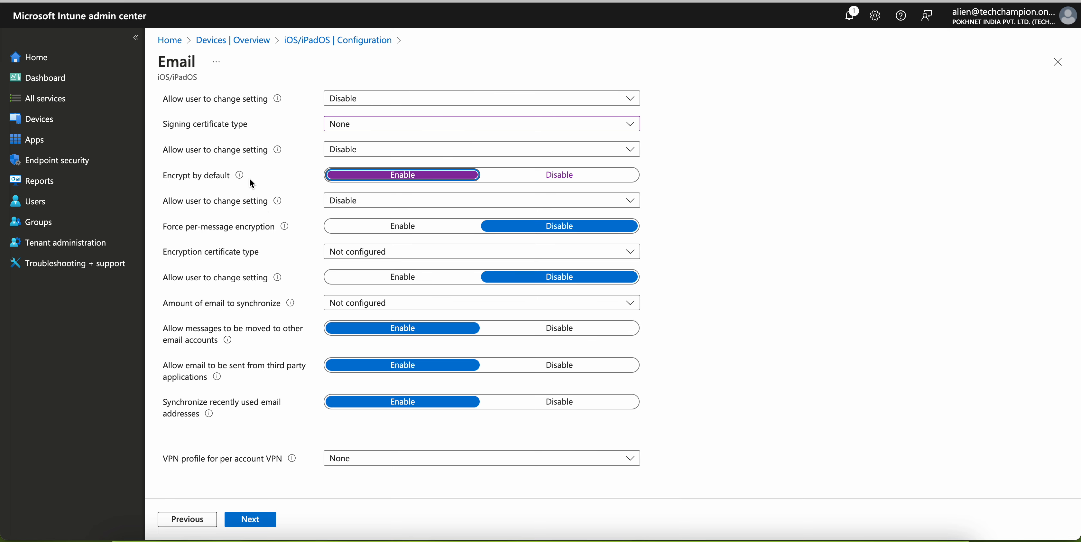
# Assign the email profile to all devices and create it
pyautogui.click(249, 518)
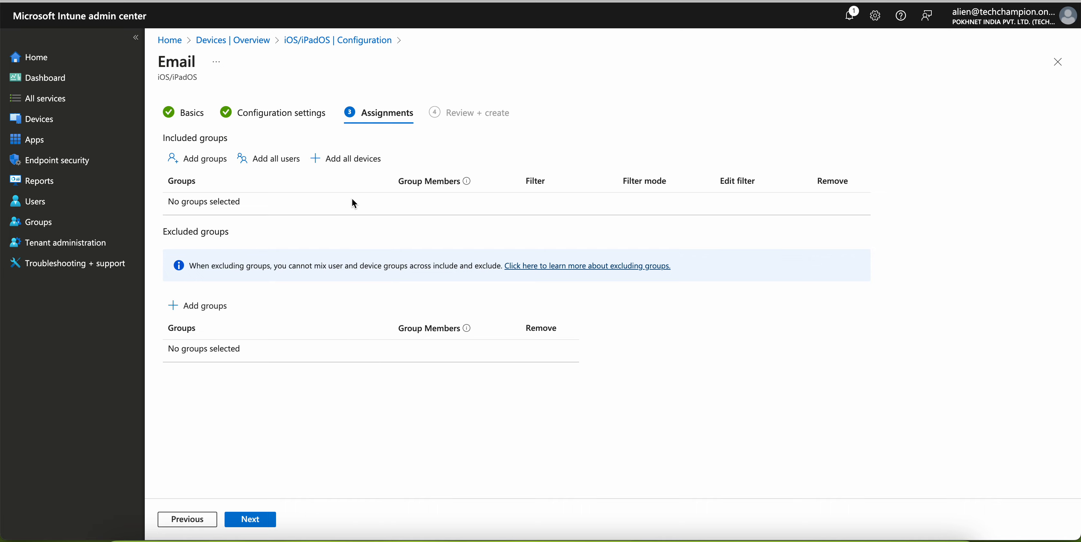
pyautogui.click(354, 161)
pyautogui.click(251, 520)
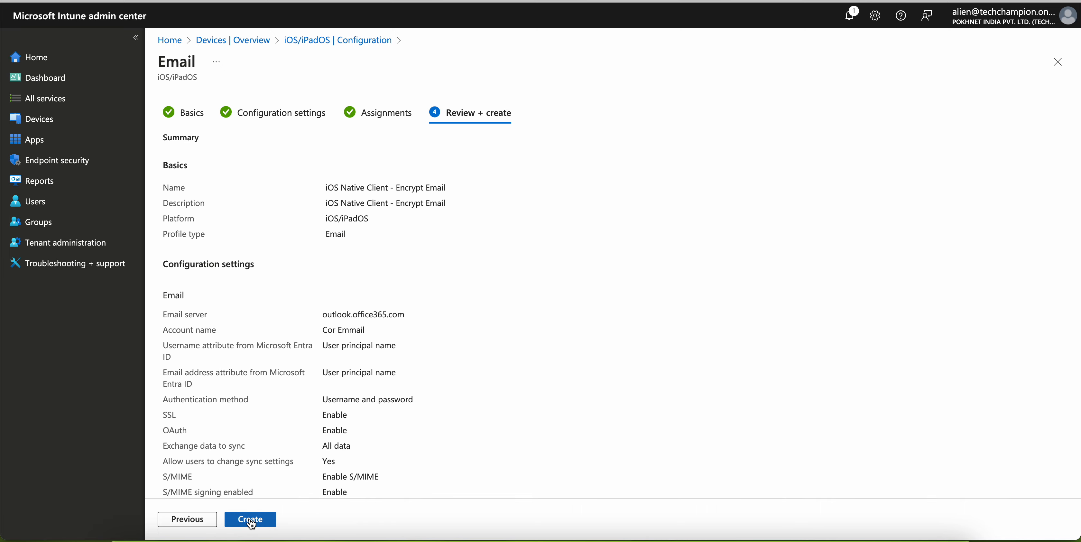
pyautogui.click(250, 518)
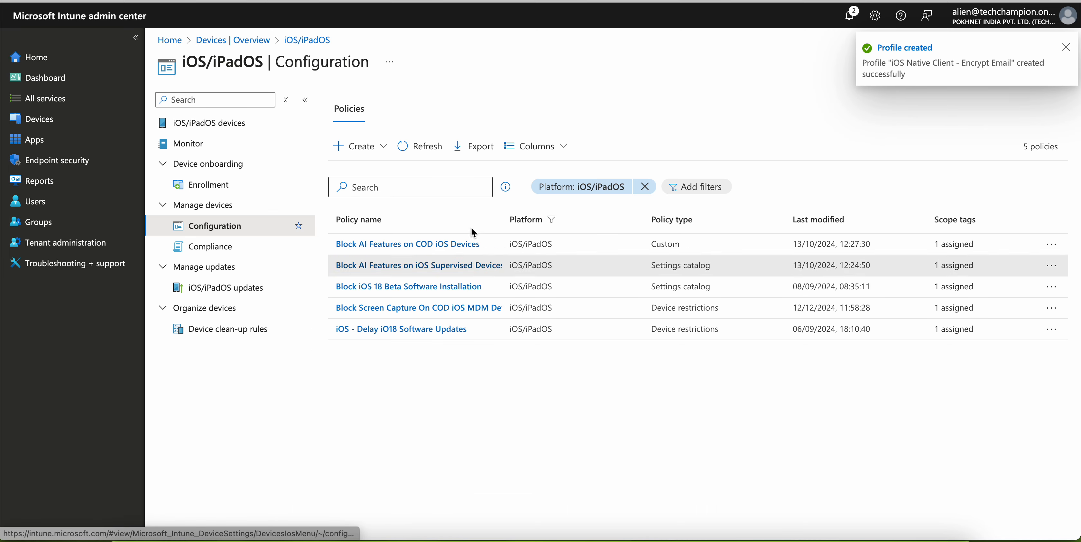
# Refresh the policy list, open the iOS Native Client - Encrypt Email profile and review its S/MIME and Encrypt by default settings
pyautogui.click(430, 152)
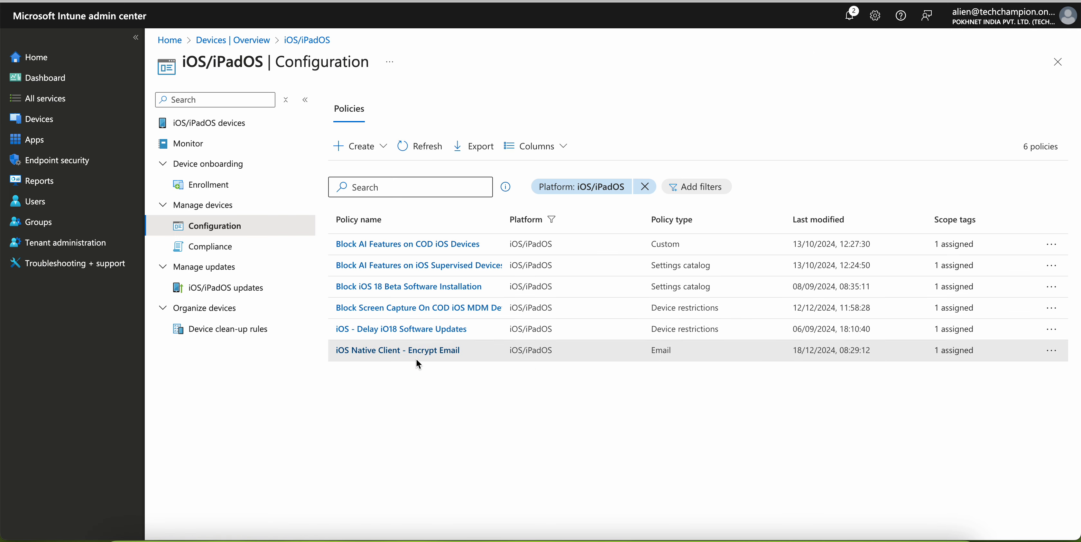
pyautogui.click(414, 351)
pyautogui.scroll(-7, 447, 297)
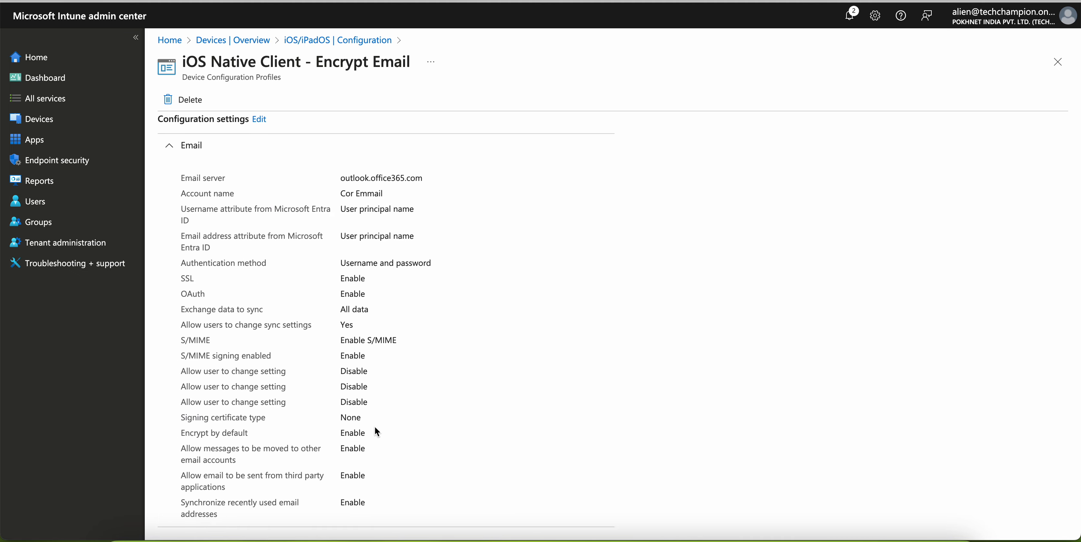
pyautogui.moveTo(371, 432); pyautogui.dragTo(181, 431)
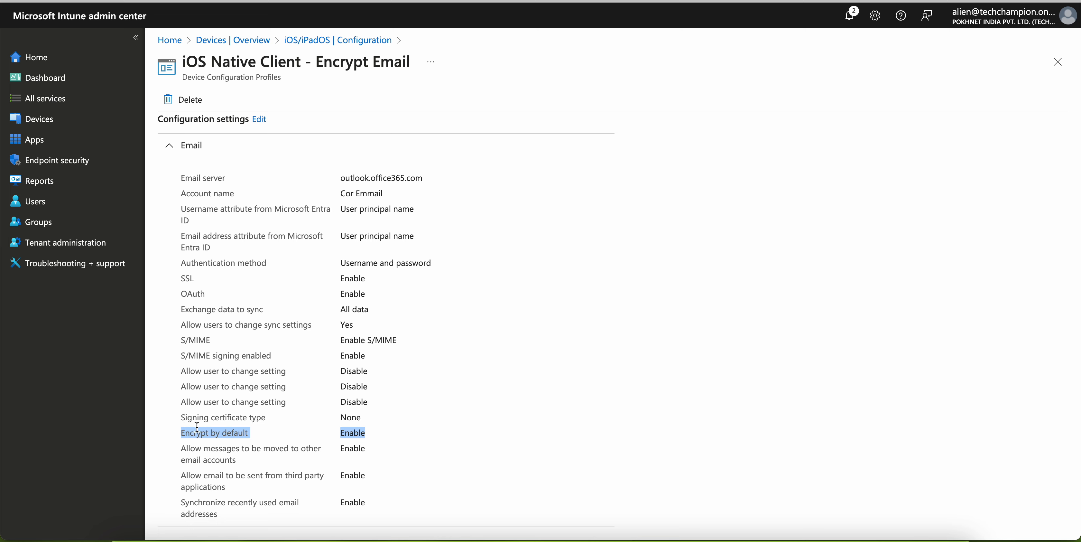
pyautogui.moveTo(399, 341); pyautogui.dragTo(171, 346)
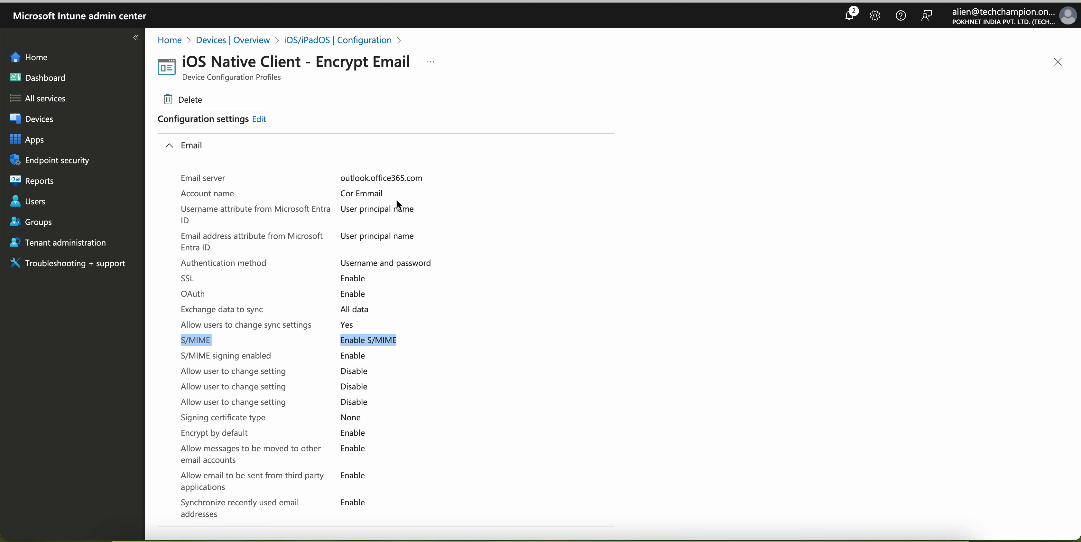
pyautogui.scroll(10, 397, 199)
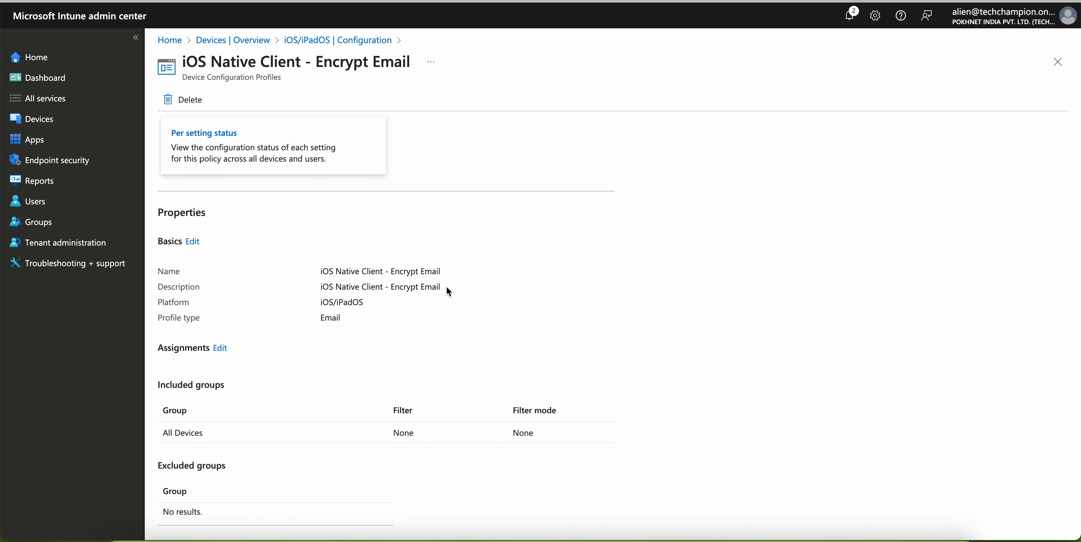
pyautogui.click(312, 327)
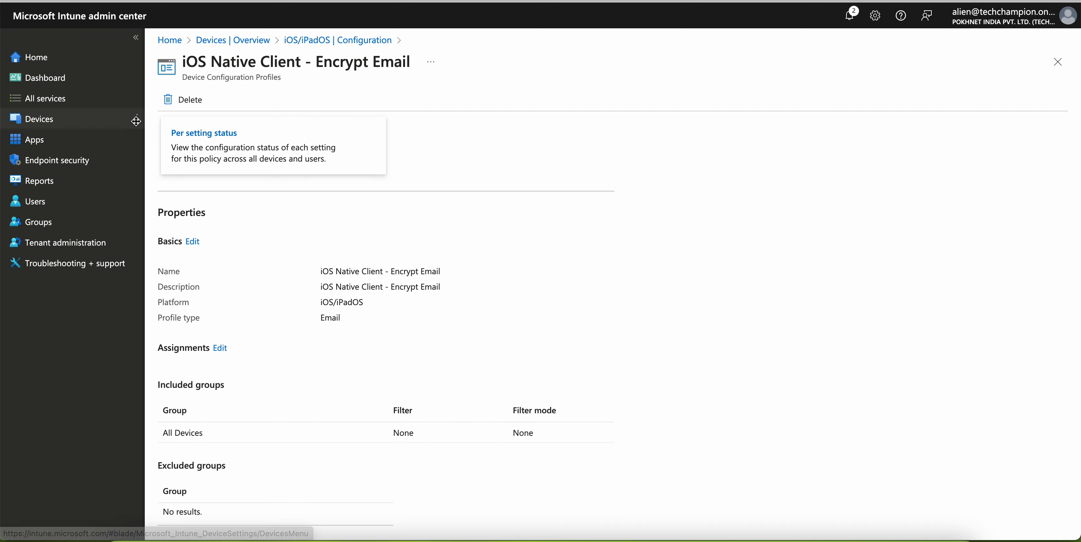
# Open the app configuration policies under Apps and widen the Name column to read the full policy names
pyautogui.click(72, 123)
pyautogui.click(76, 145)
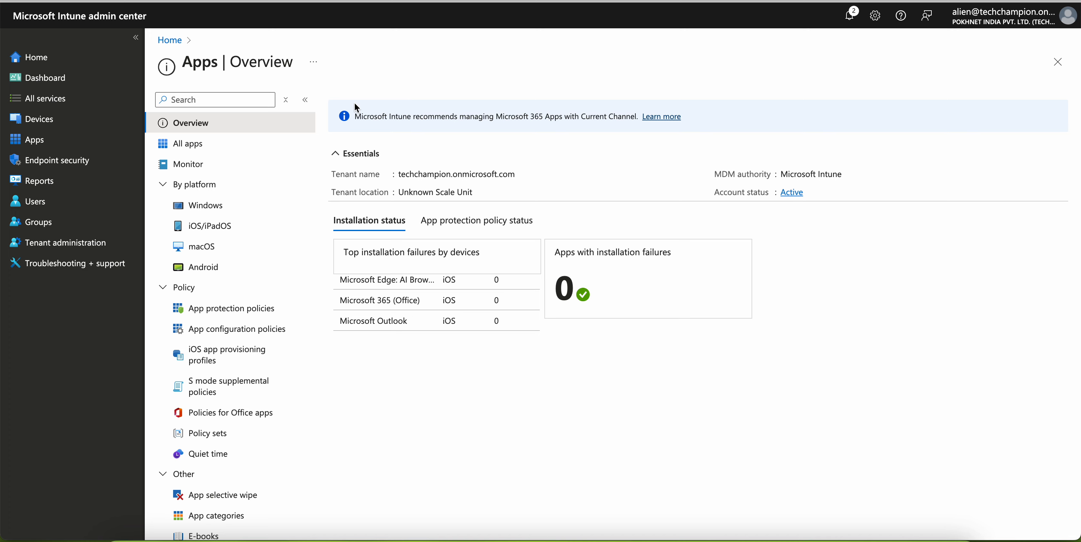
pyautogui.click(85, 140)
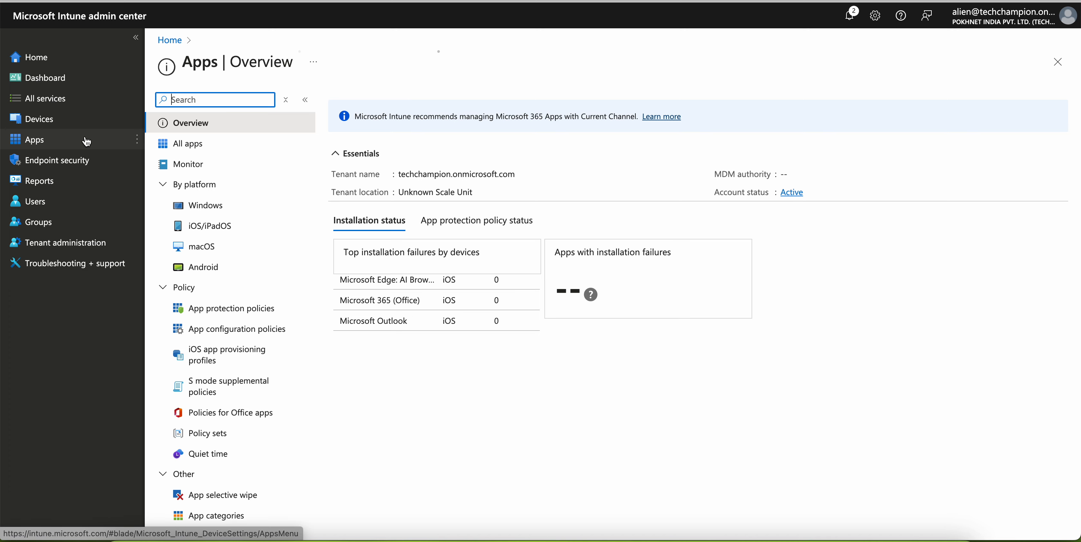
pyautogui.click(266, 331)
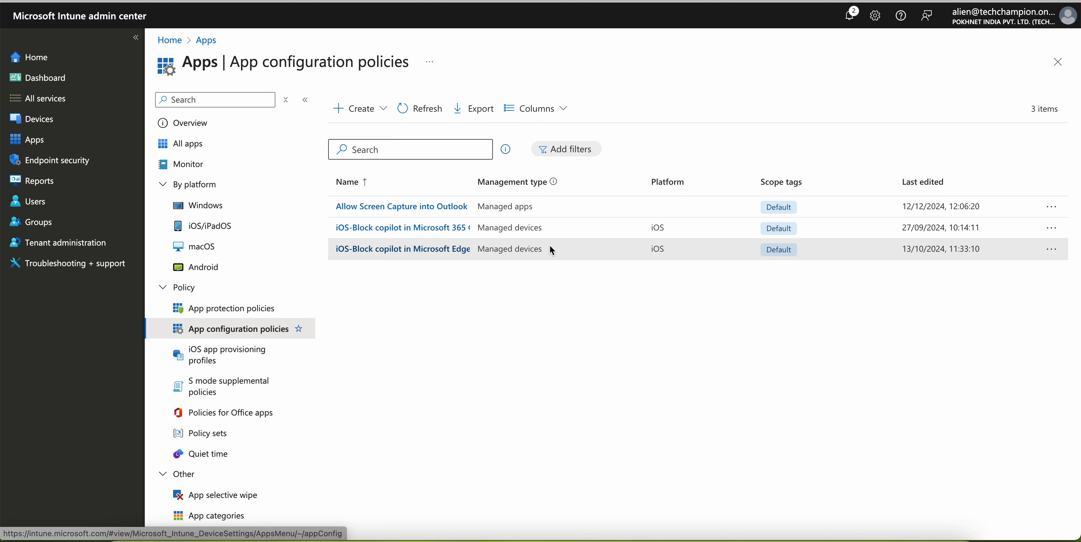
pyautogui.moveTo(473, 182); pyautogui.dragTo(573, 183)
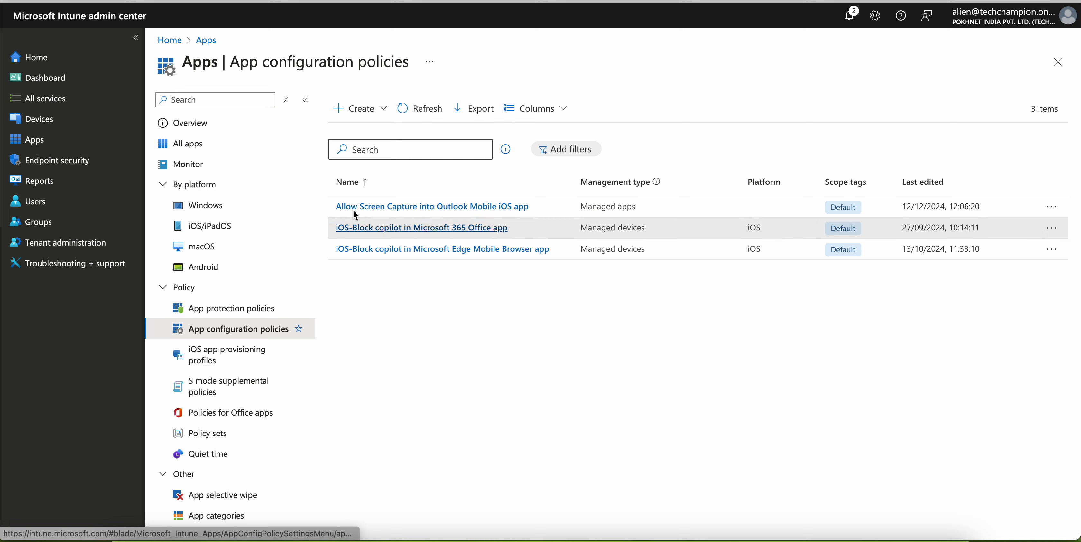
# Open Microsoft Outlook from the list of all apps, look over its overview and return to the list
pyautogui.click(189, 144)
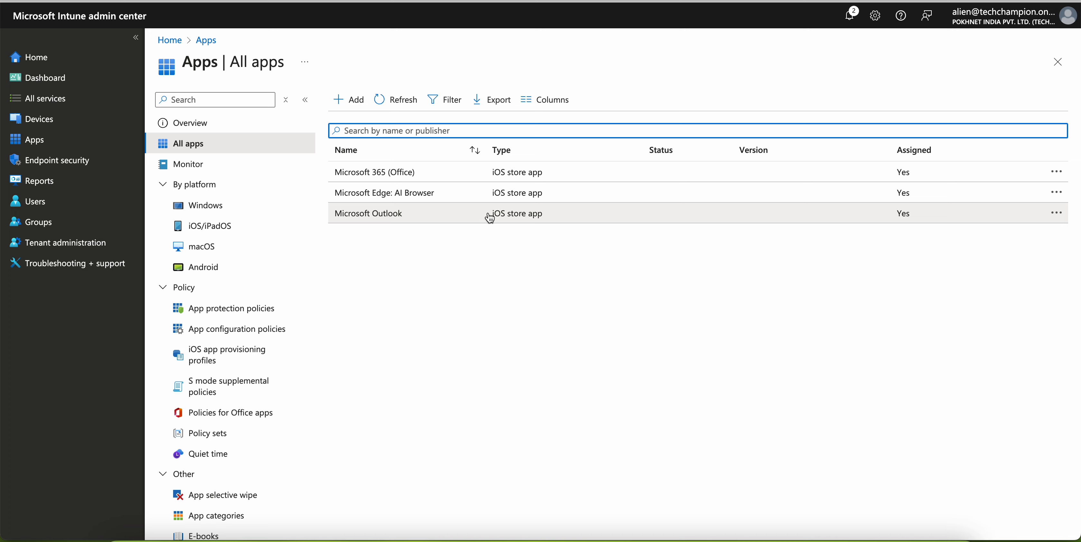
pyautogui.click(418, 212)
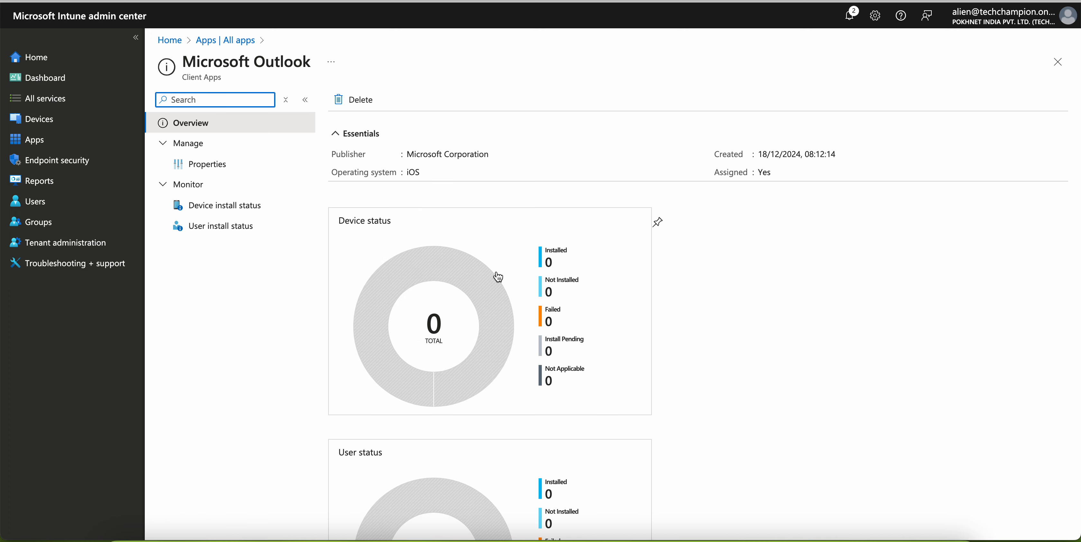
pyautogui.scroll(-5, 506, 274)
pyautogui.click(238, 50)
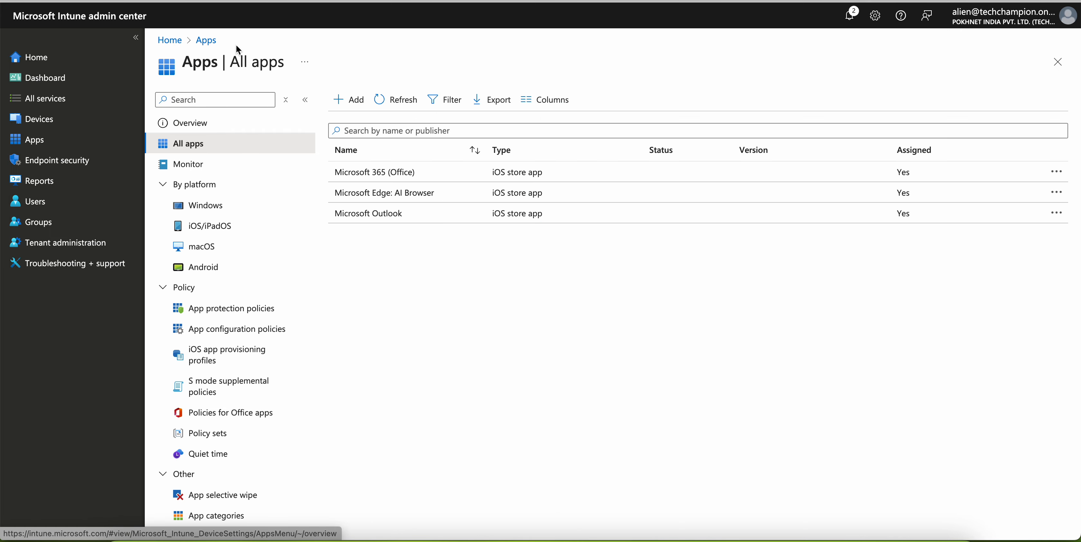
# Return to the app configuration policies and start creating a policy for managed devices
pyautogui.click(77, 121)
pyautogui.click(67, 140)
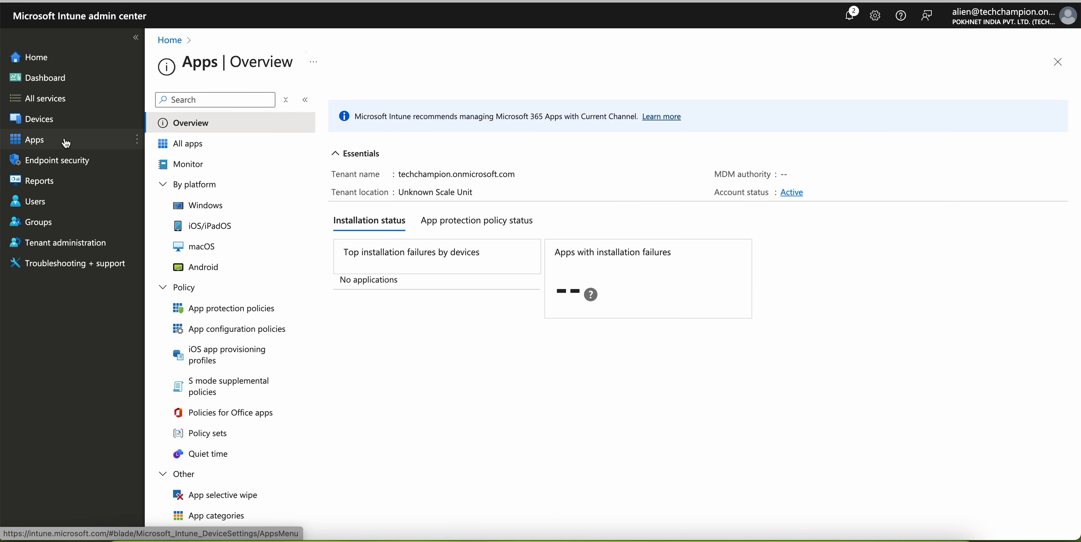
pyautogui.click(255, 332)
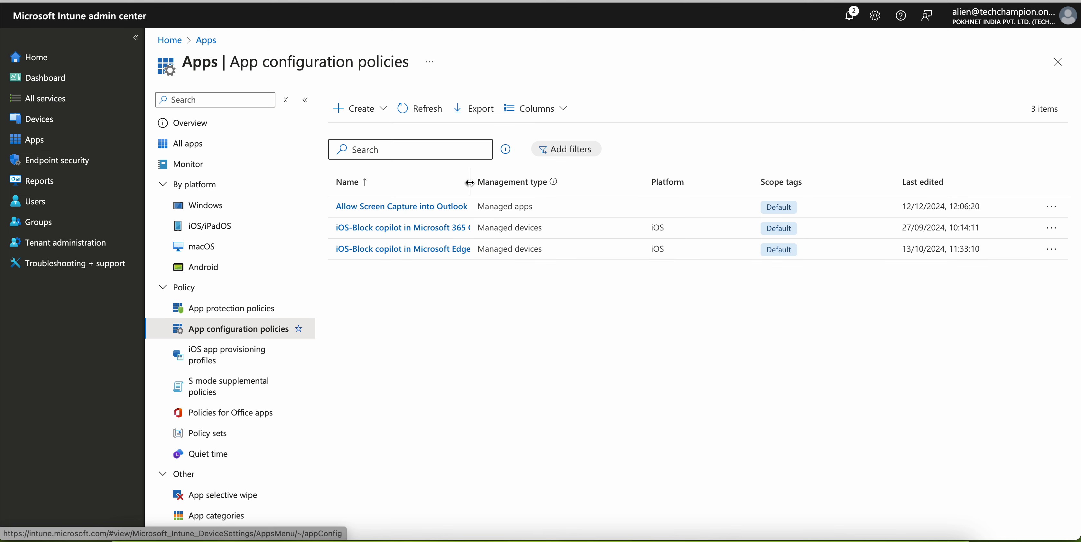
pyautogui.moveTo(469, 182); pyautogui.dragTo(585, 181)
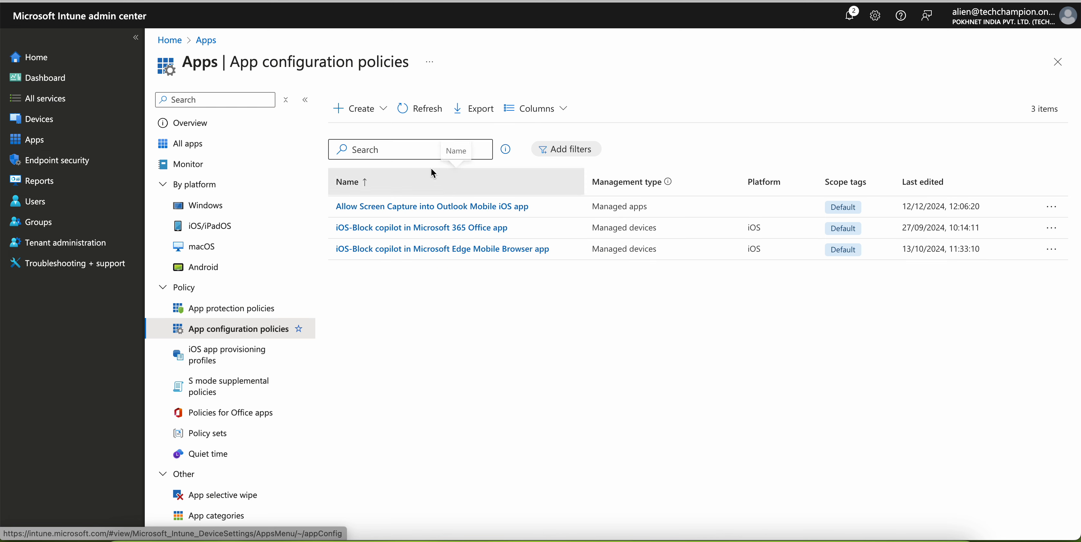
pyautogui.click(376, 110)
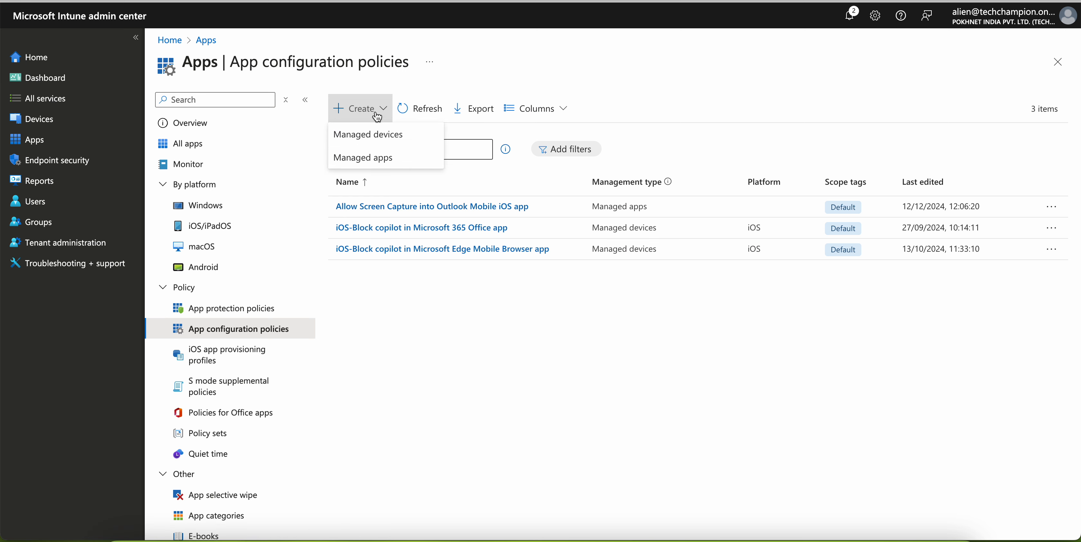
pyautogui.click(411, 140)
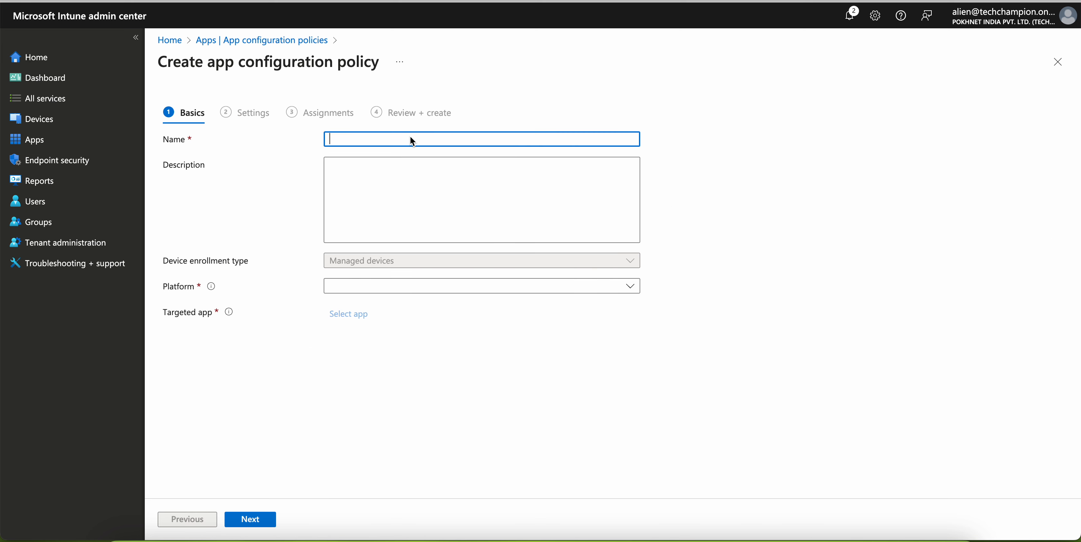
# Name the app configuration policy "Encrypt email on iOS Outlook Mobile Managed device"
pyautogui.write('En')
pyautogui.write('crypt email on iOS mnag')
pyautogui.press('BackSpace')
pyautogui.press('BackSpace')
pyautogui.press('BackSpace')
pyautogui.write('oS')
pyautogui.press('BackSpace')
pyautogui.write('S Outlook Mobile ')
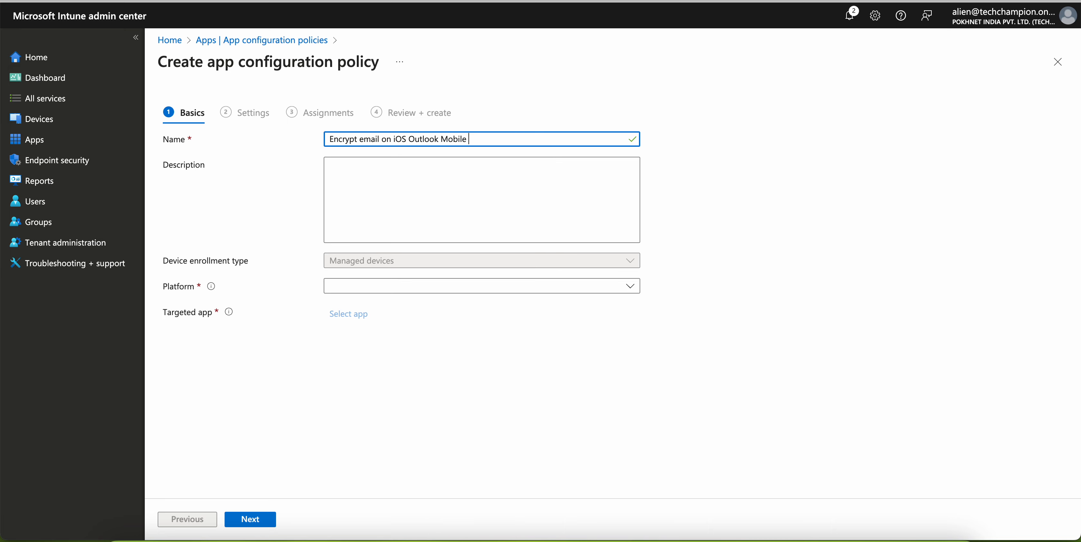
pyautogui.write('M')
pyautogui.write('Managed device')
# Set the platform to iOS/iPadOS, target the Microsoft Outlook app and proceed to the policy settings
pyautogui.click(372, 289)
pyautogui.click(383, 307)
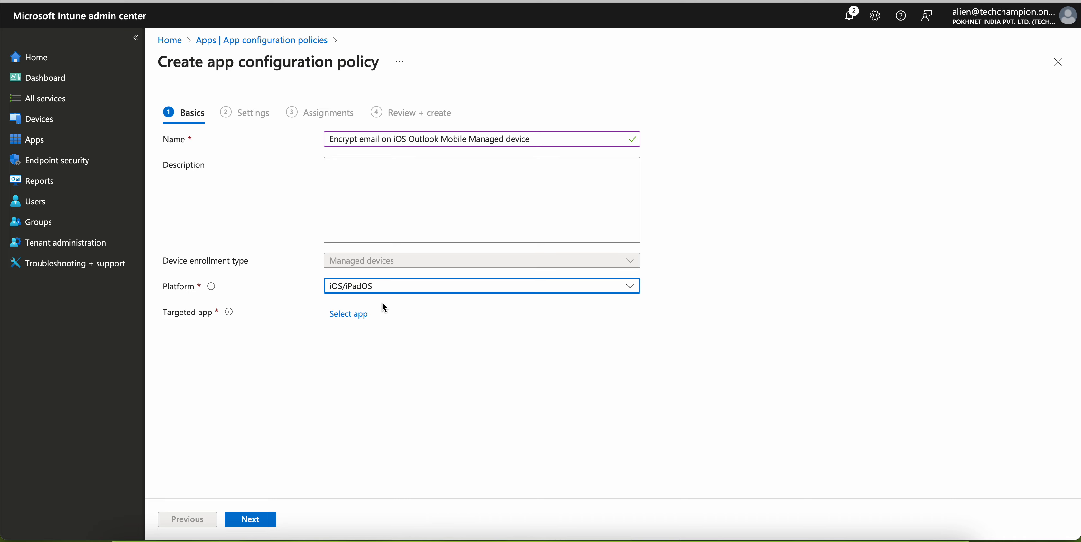
pyautogui.click(353, 315)
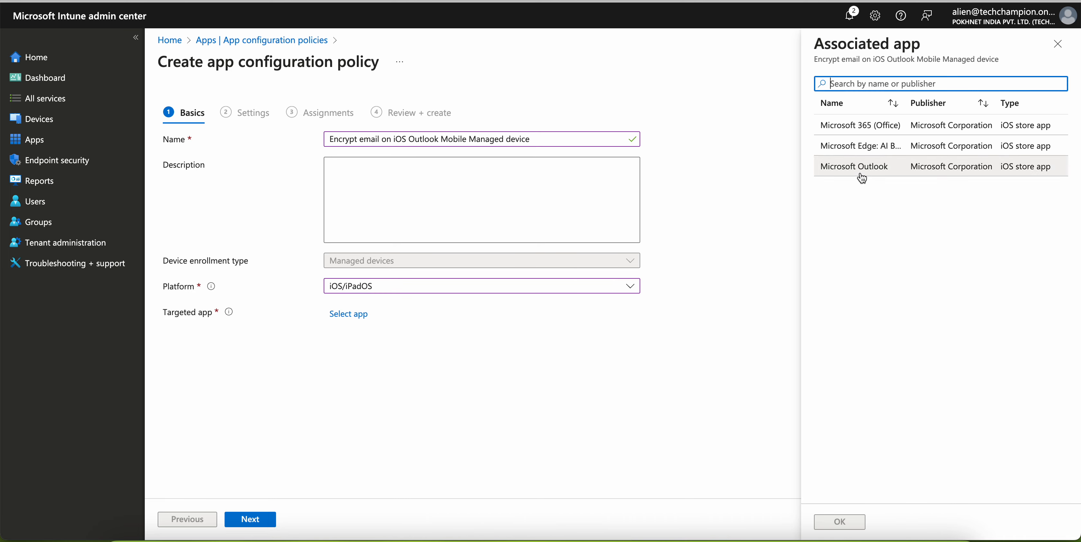
pyautogui.click(856, 173)
pyautogui.click(843, 521)
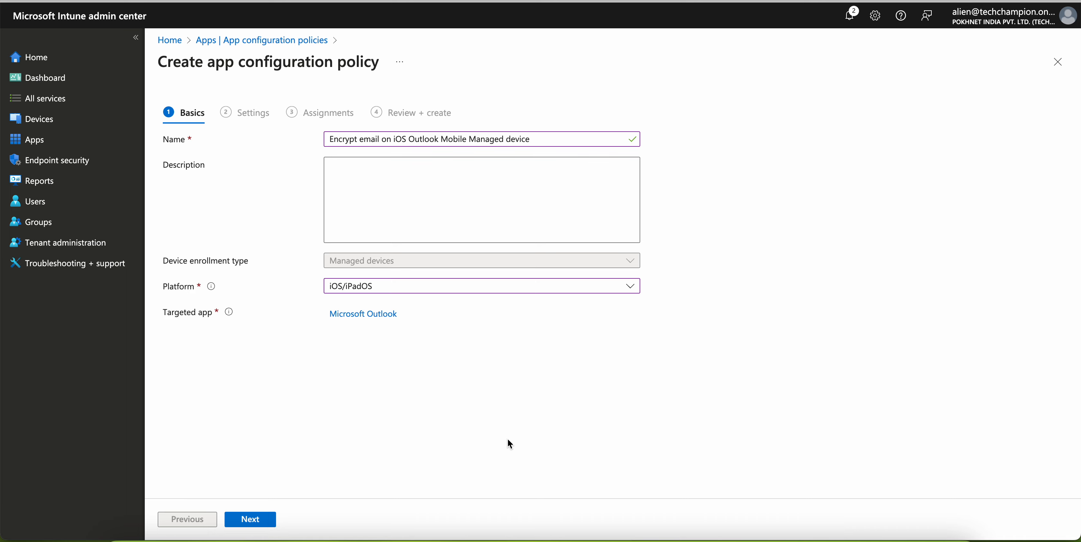
pyautogui.click(265, 519)
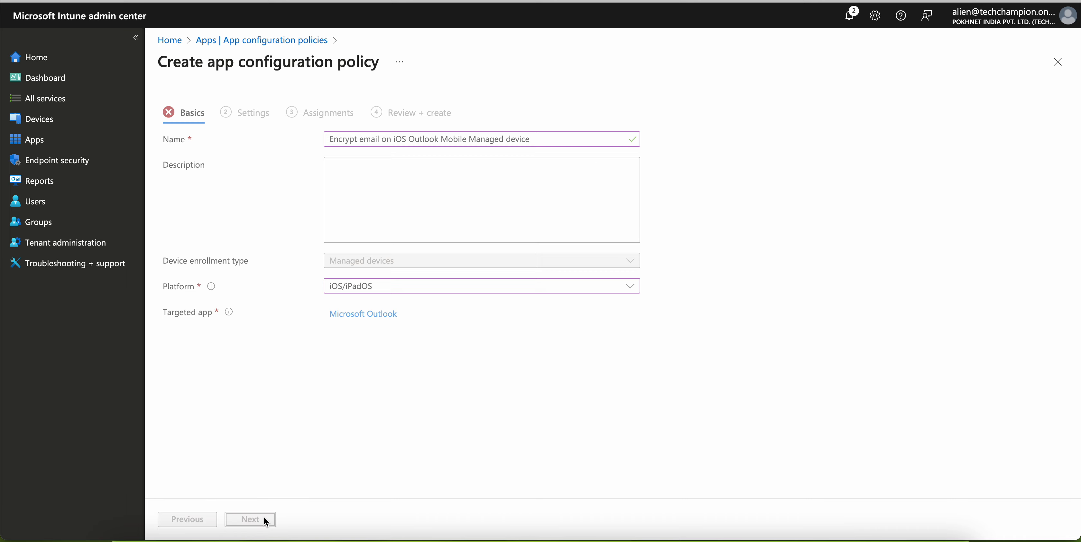
# Choose the configuration designer format and enable email account settings with Modern authentication
pyautogui.click(394, 170)
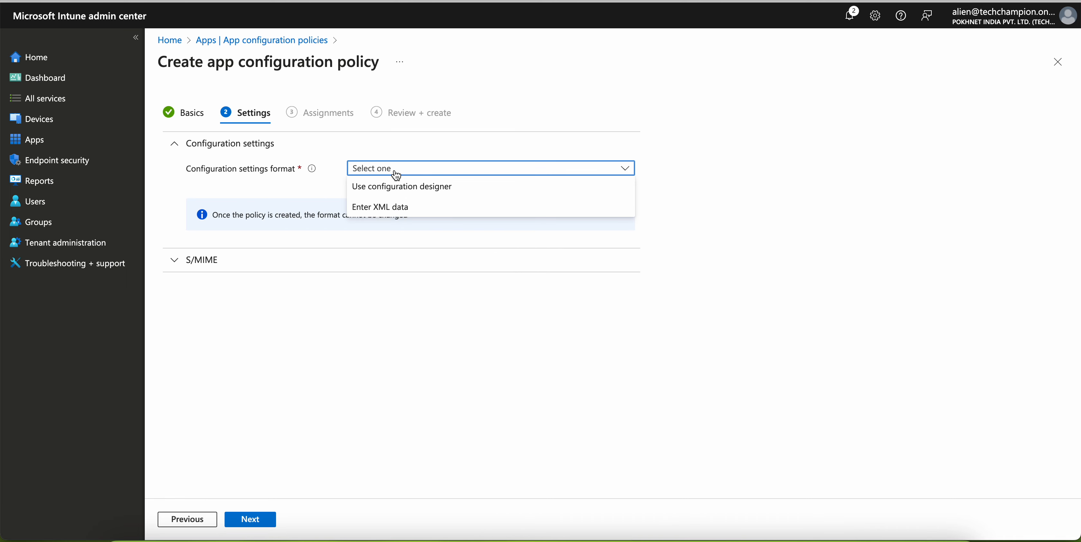
pyautogui.click(415, 187)
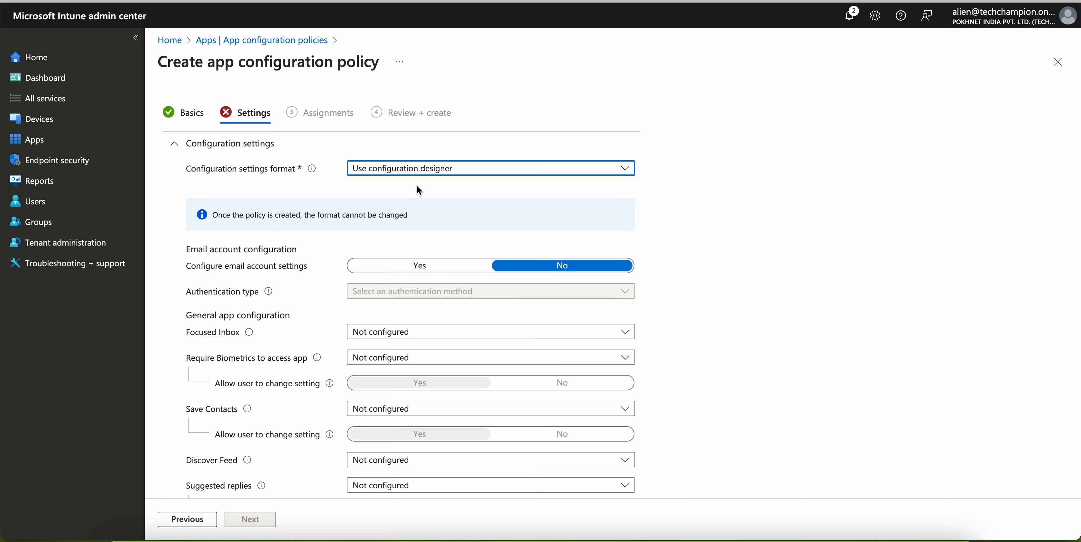
pyautogui.scroll(-1, 317, 281)
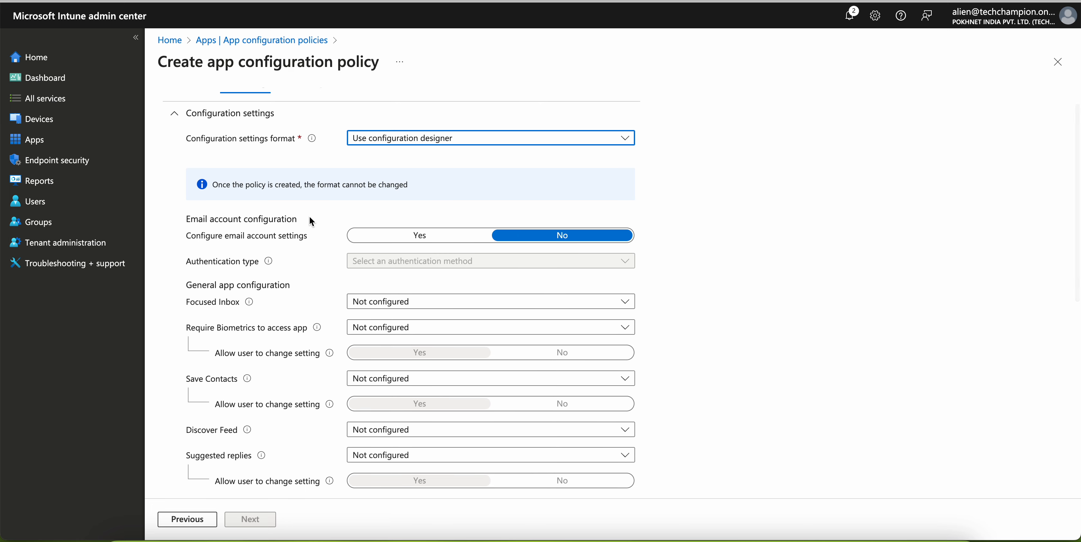
pyautogui.click(372, 235)
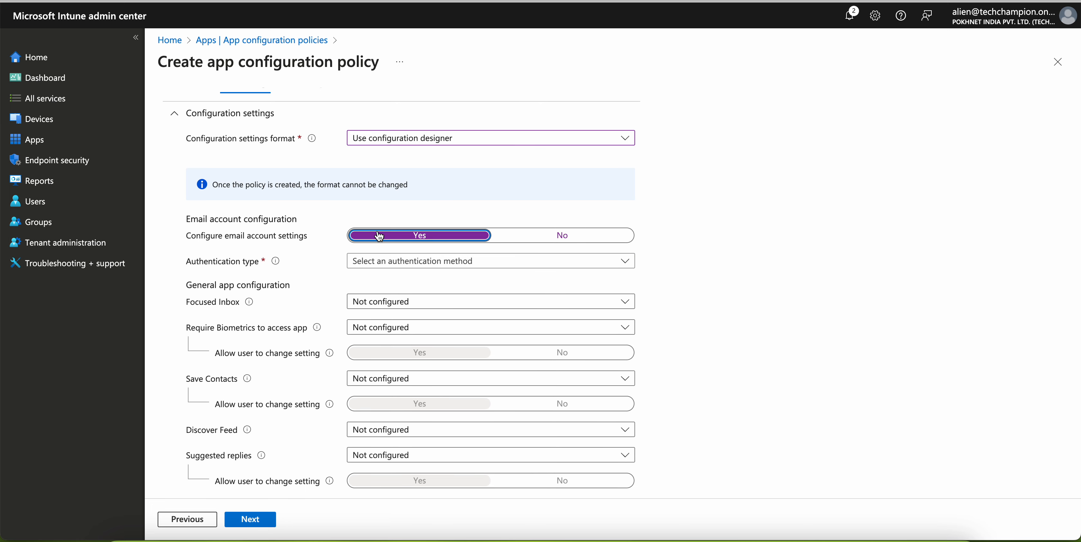
pyautogui.click(365, 262)
pyautogui.click(404, 300)
# Set the username and email address attributes to User Principal Name and enable Allow only work or school accounts
pyautogui.scroll(-2, 311, 331)
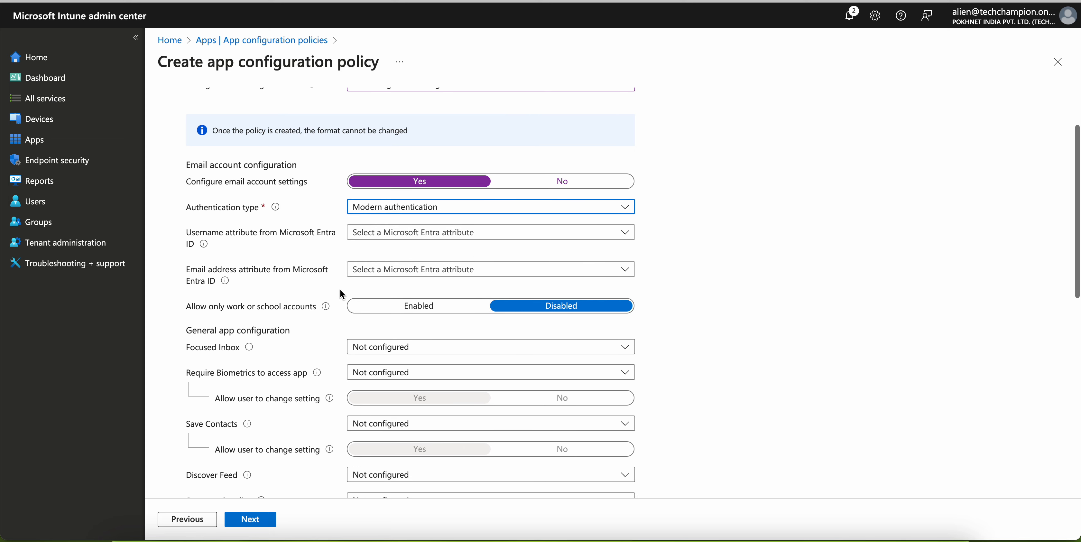
pyautogui.click(397, 233)
pyautogui.click(410, 248)
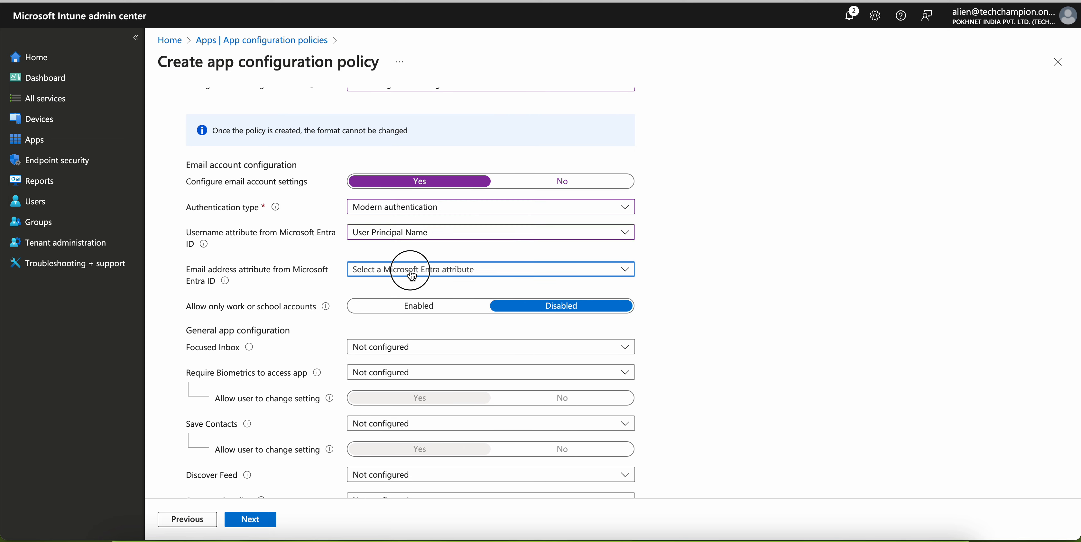
pyautogui.click(412, 269)
pyautogui.click(415, 289)
pyautogui.scroll(-2, 415, 290)
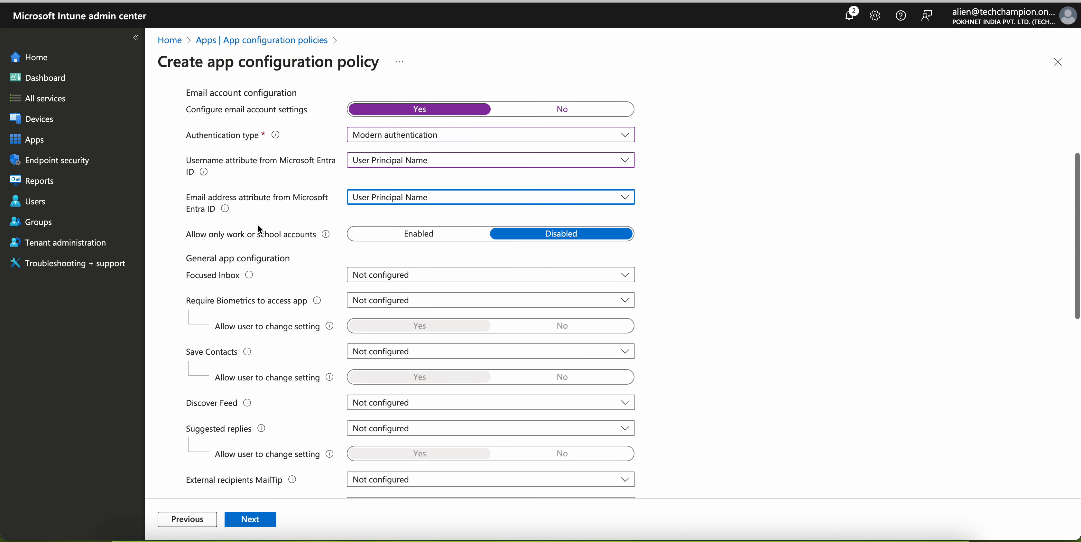
pyautogui.click(384, 233)
# Expand the S/MIME section and read its format notice and the description of signed and encrypted emails
pyautogui.scroll(-2, 386, 235)
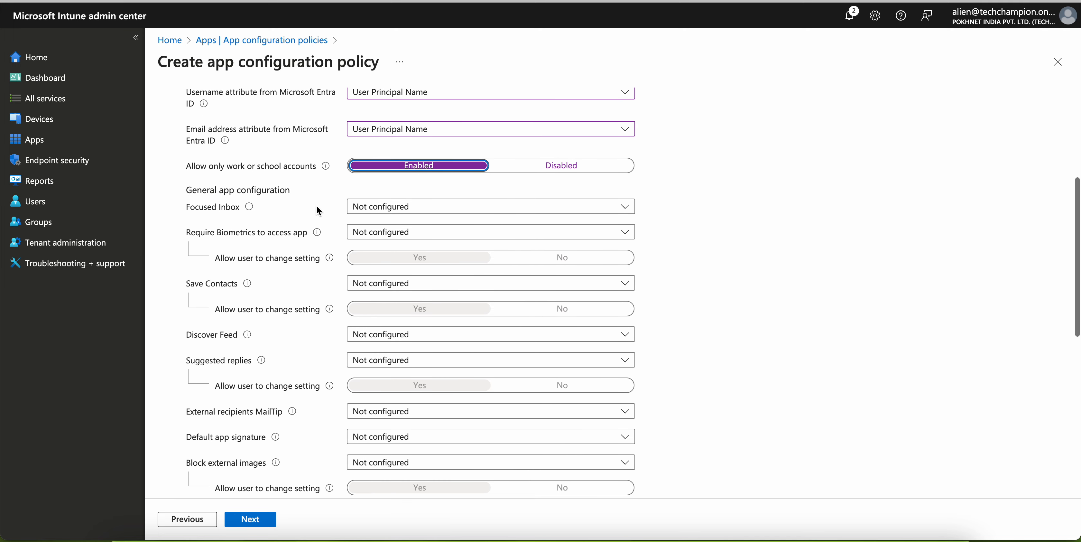
pyautogui.scroll(-12, 279, 203)
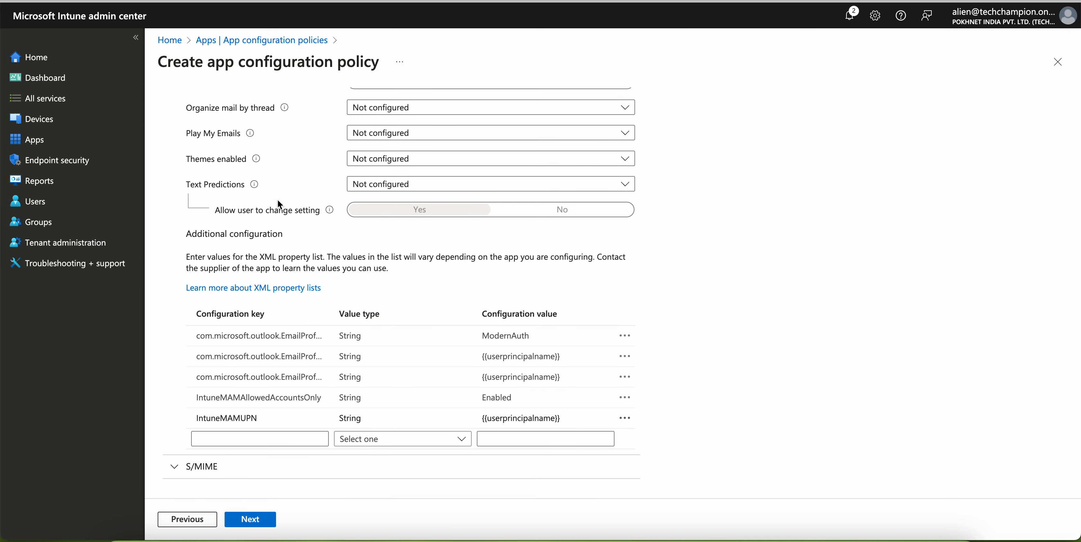
pyautogui.click(205, 467)
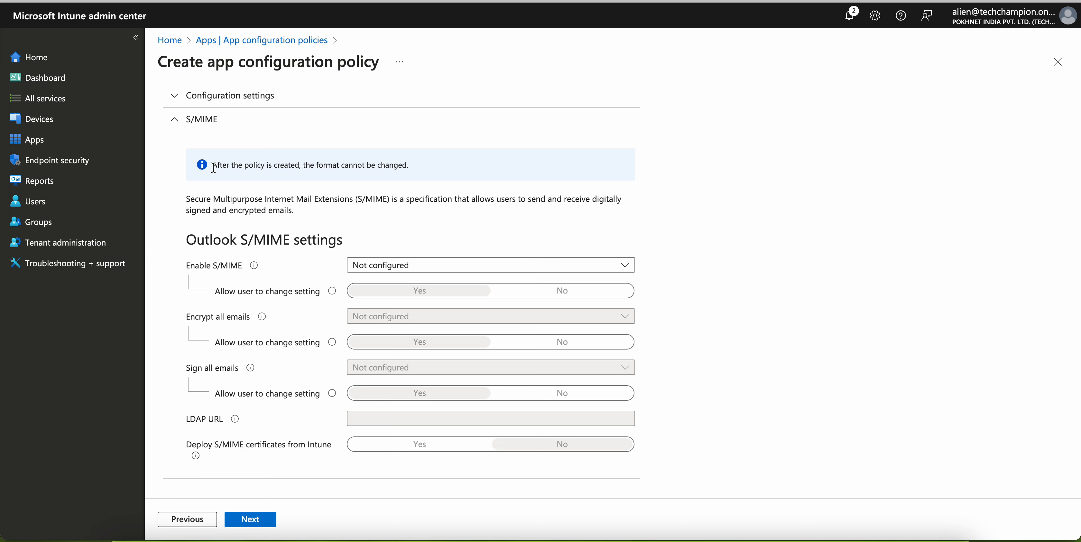
pyautogui.moveTo(213, 168); pyautogui.dragTo(397, 176)
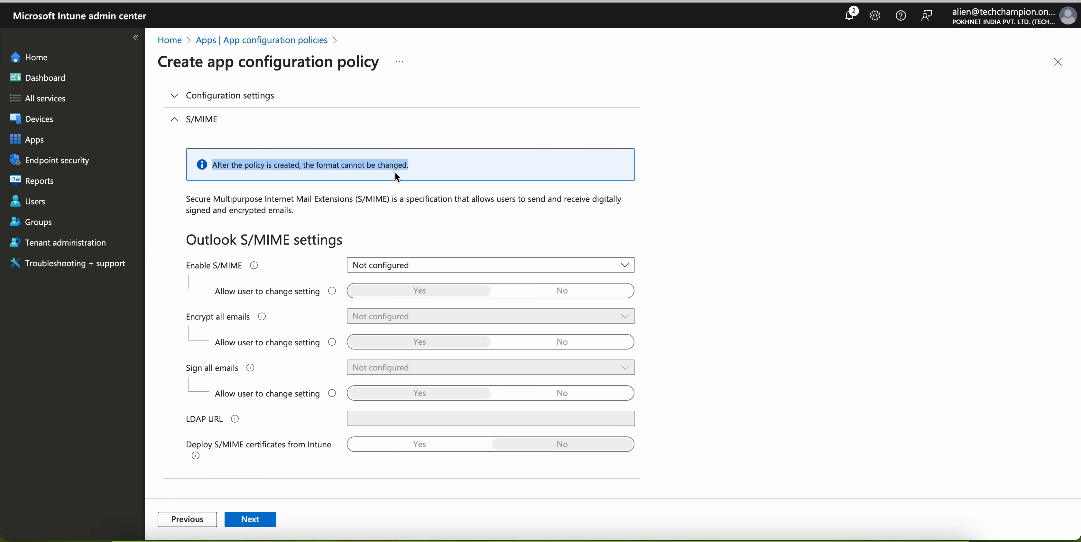
pyautogui.click(429, 168)
pyautogui.moveTo(187, 200); pyautogui.dragTo(258, 199)
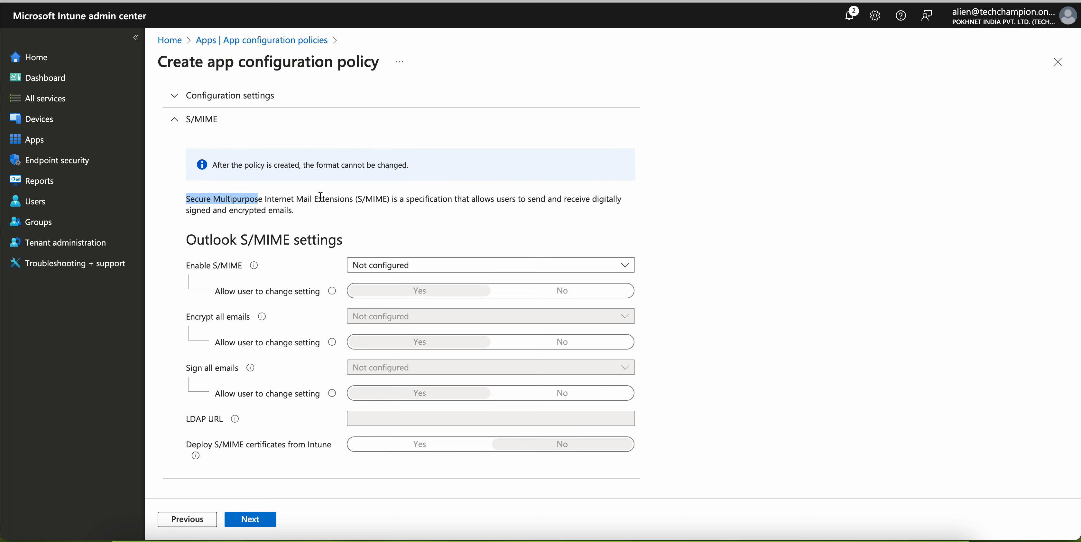
pyautogui.moveTo(393, 199); pyautogui.dragTo(181, 203)
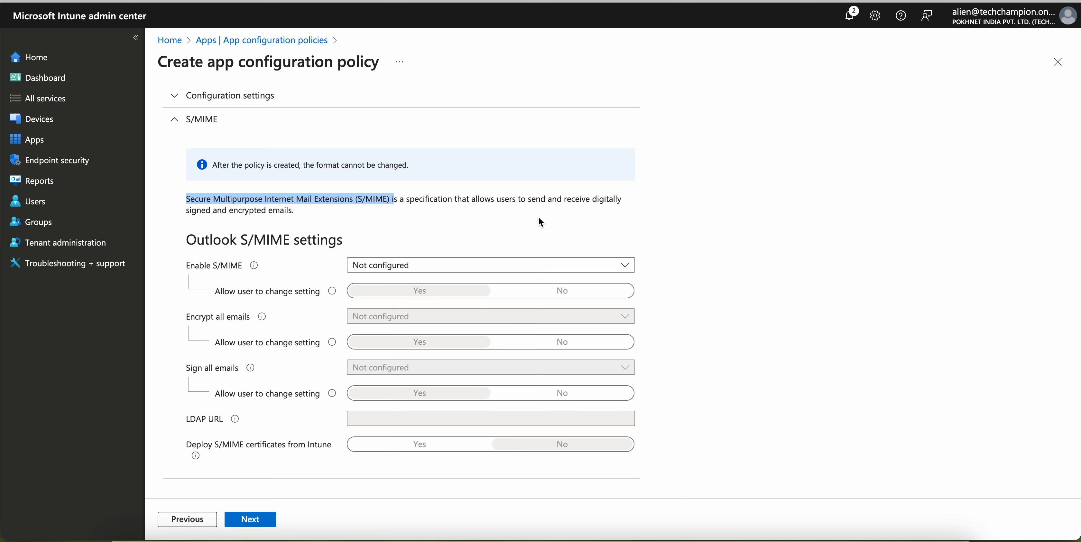
pyautogui.moveTo(459, 199); pyautogui.dragTo(536, 199)
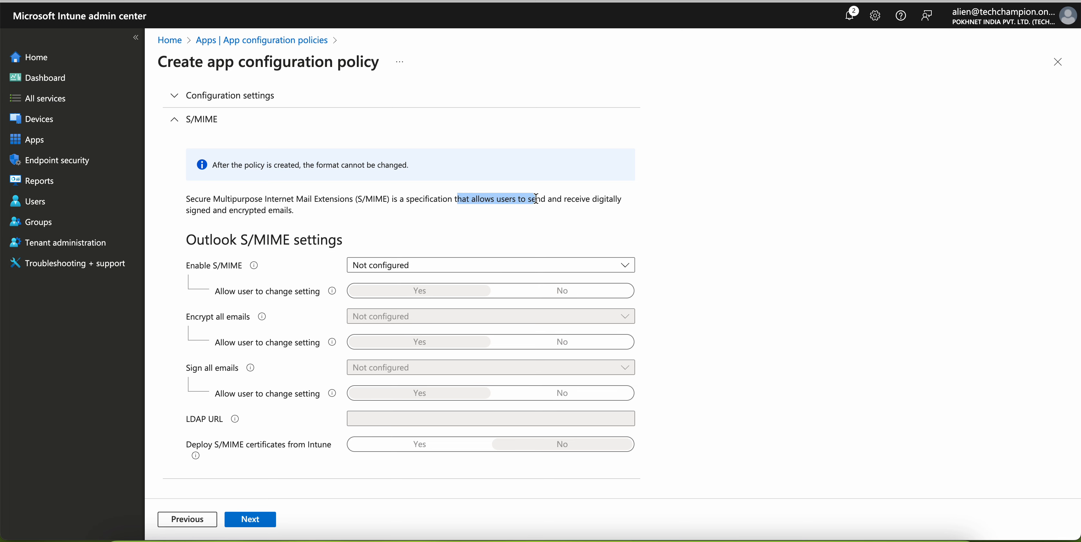
pyautogui.moveTo(296, 210); pyautogui.dragTo(185, 216)
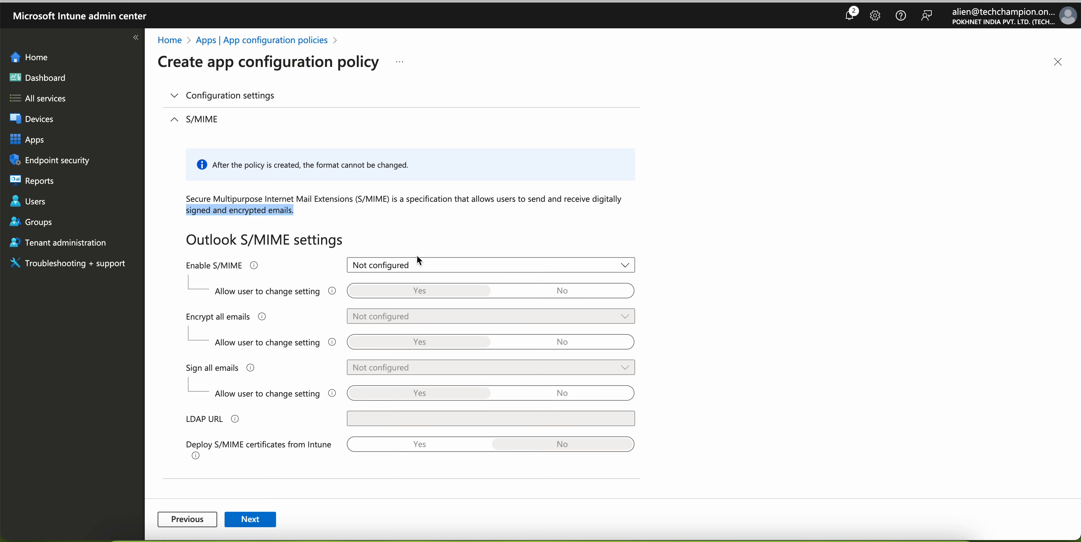
pyautogui.click(355, 308)
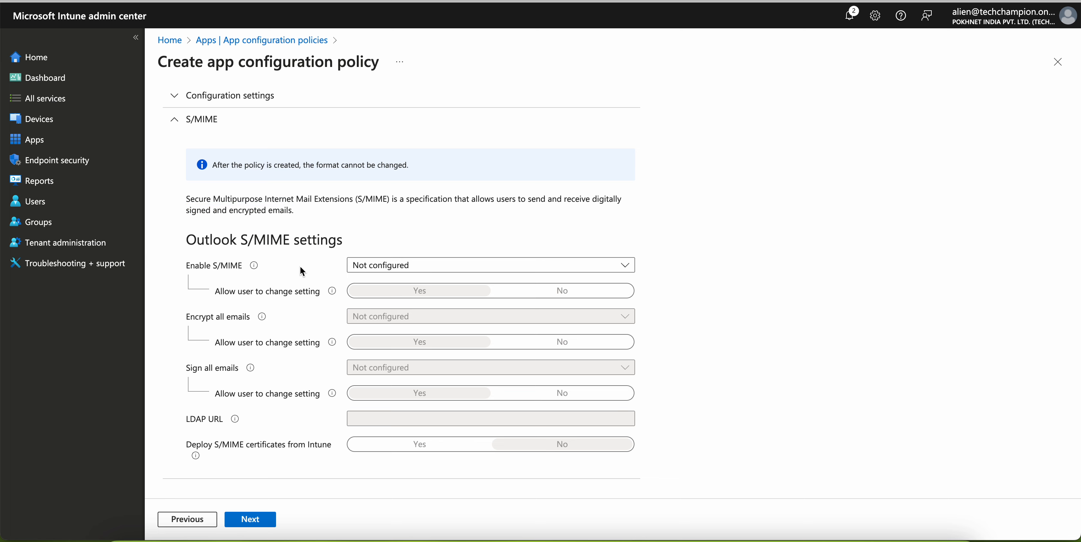
# Set Enable S/MIME to Yes and disallow users from changing that setting
pyautogui.click(420, 270)
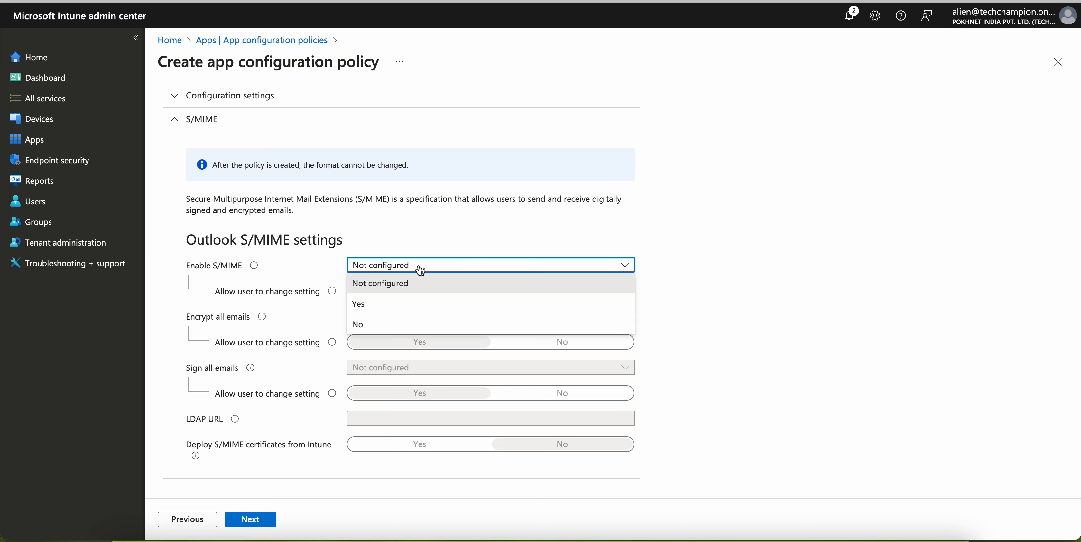
pyautogui.click(392, 326)
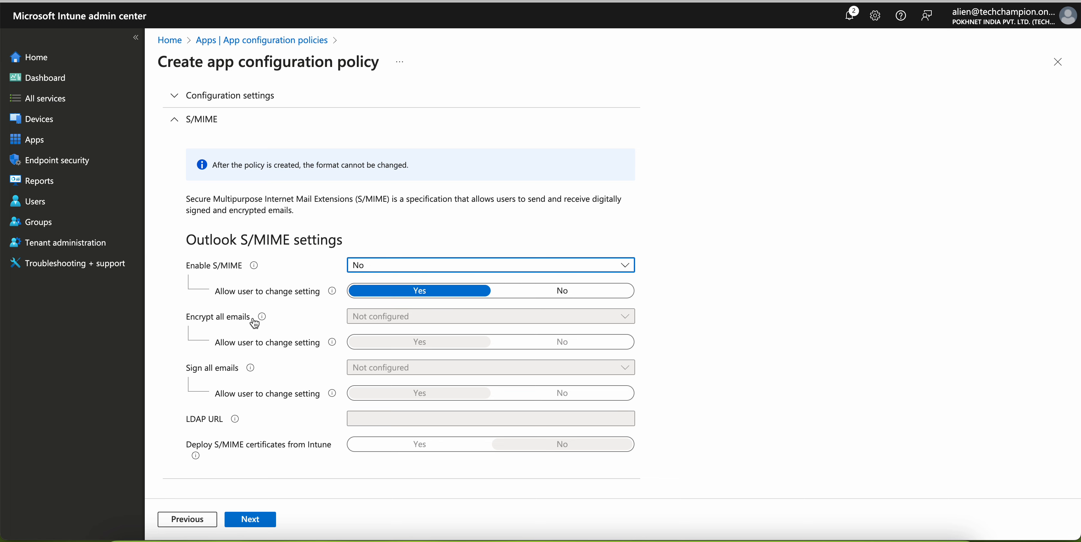
pyautogui.click(378, 271)
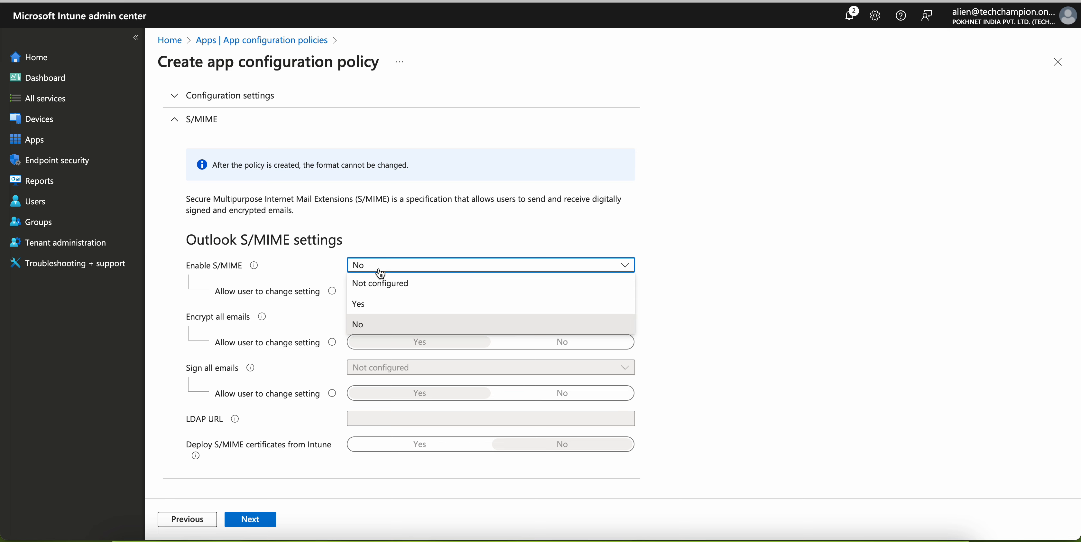
pyautogui.click(395, 304)
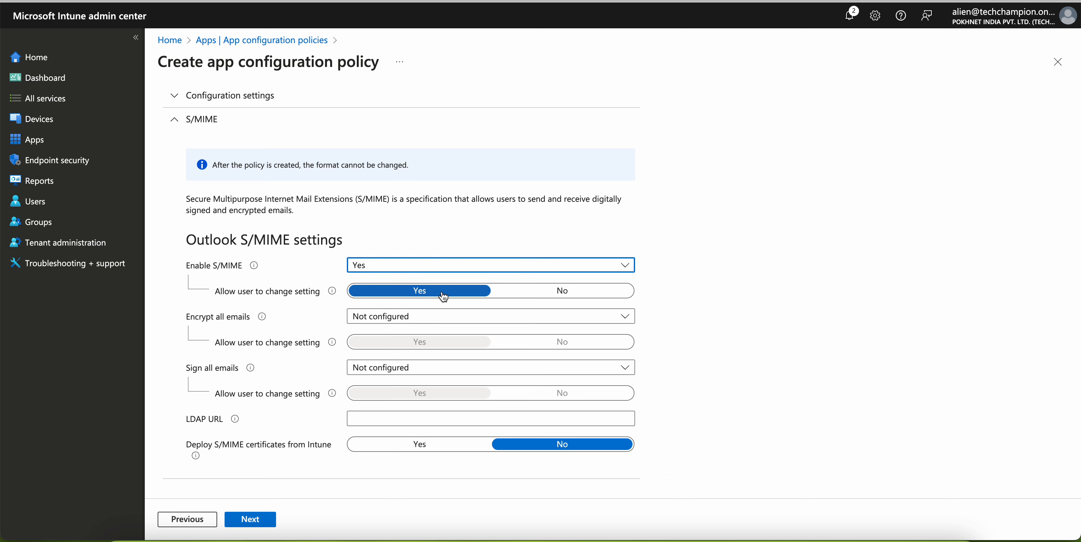
pyautogui.click(562, 293)
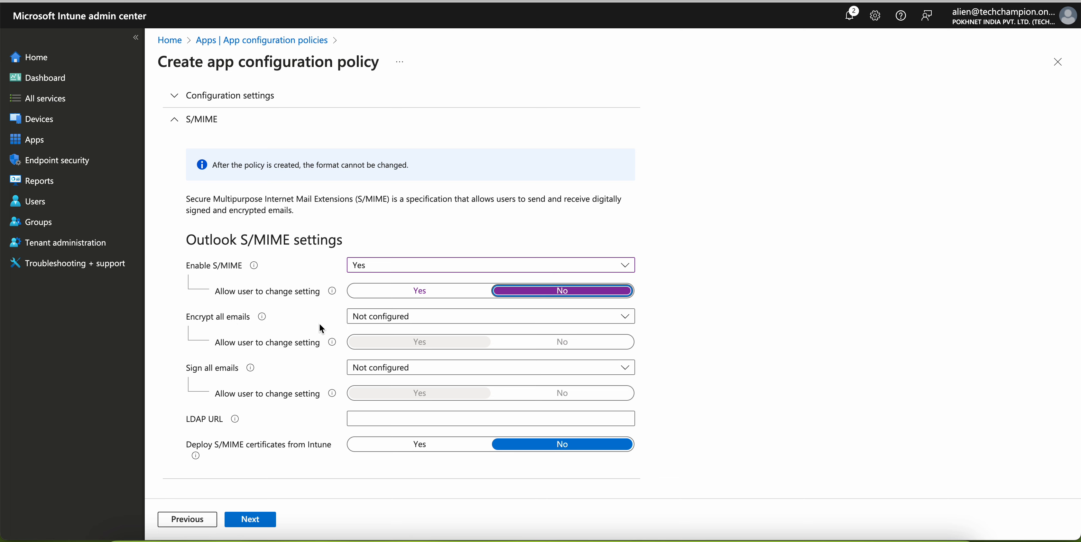
# Set Encrypt all emails to Yes without letting users change it, and set Sign all emails to No
pyautogui.click(401, 317)
pyautogui.click(369, 355)
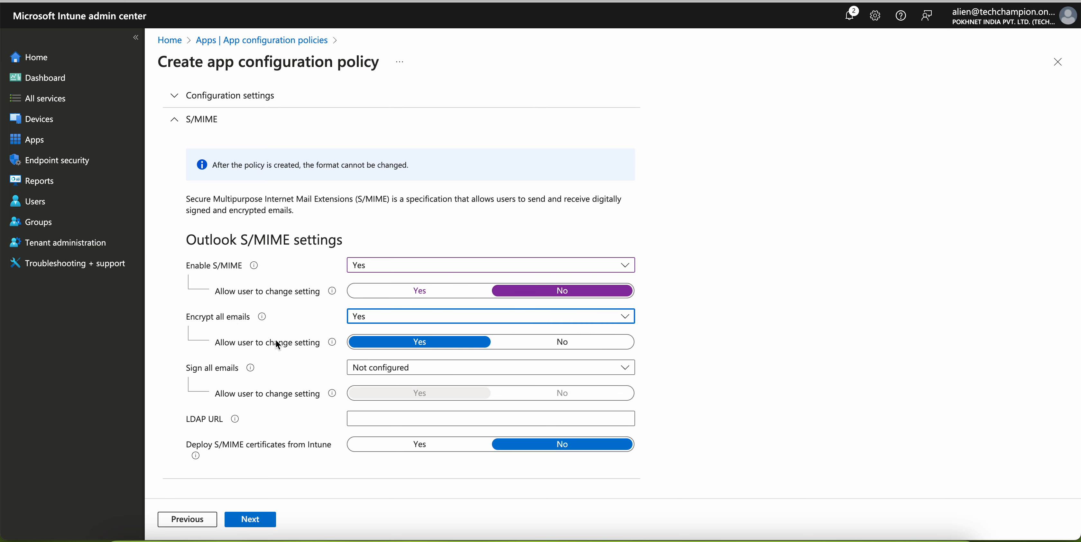
pyautogui.click(526, 343)
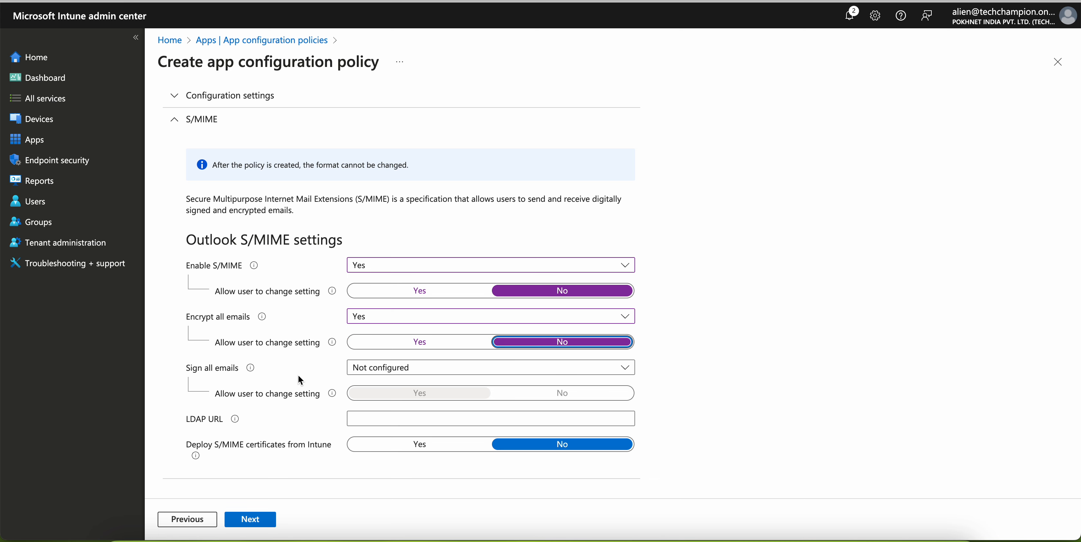
pyautogui.click(395, 369)
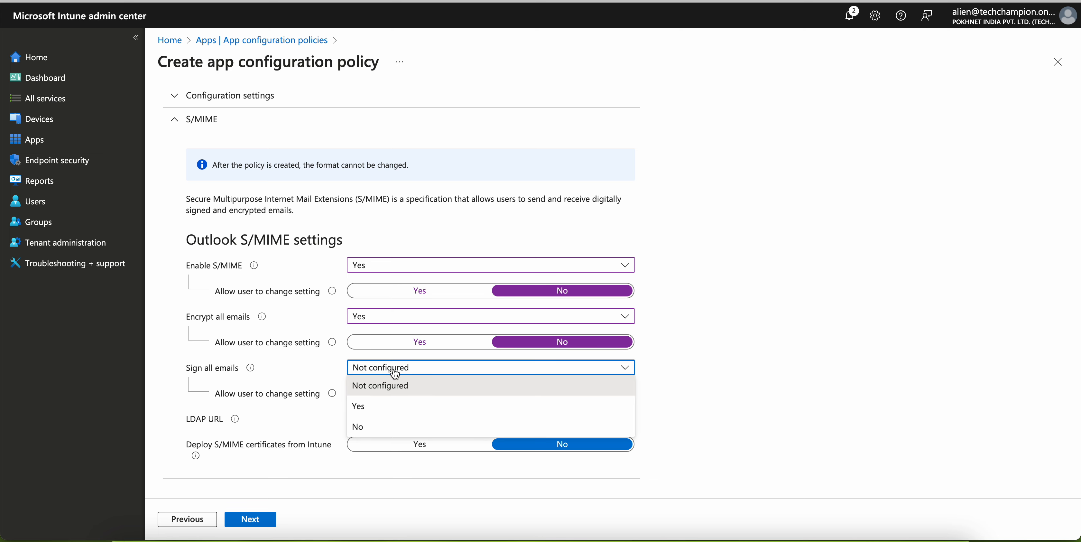
pyautogui.click(393, 426)
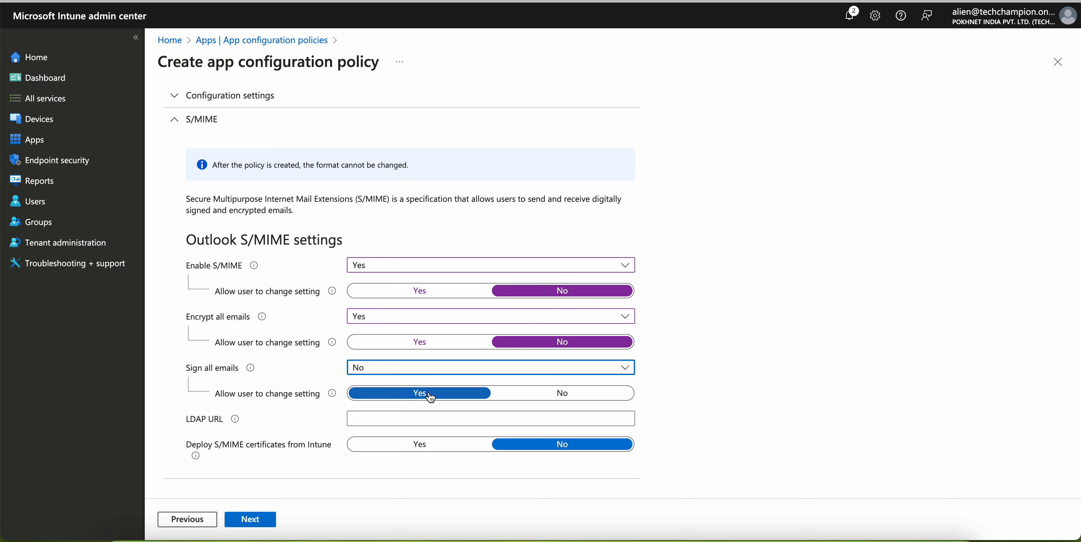
# Read the LDAP URL and certificate deployment hints, and set Deploy S/MIME certificates from Intune to Yes
pyautogui.moveTo(236, 421)
pyautogui.moveTo(197, 461)
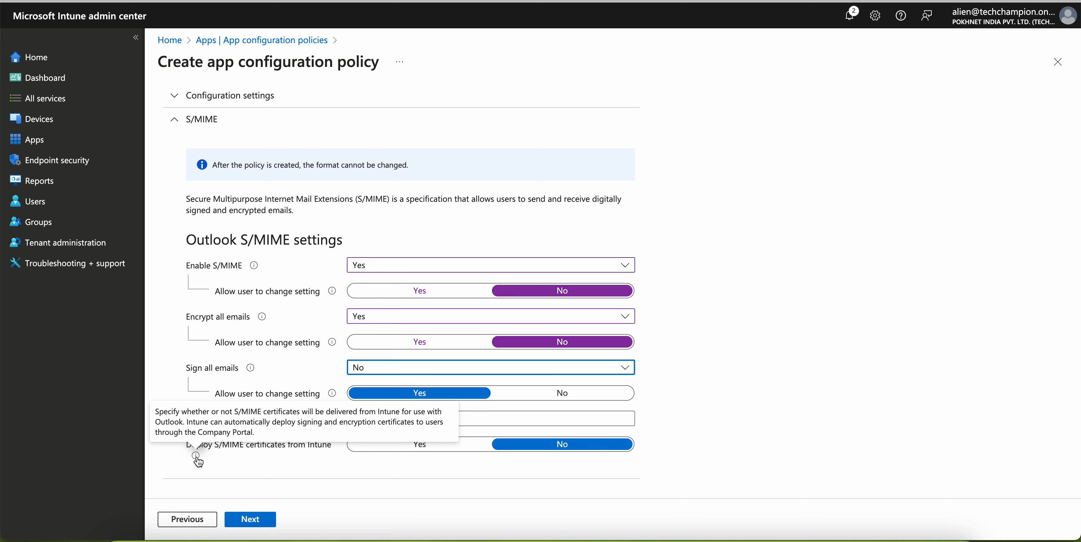
pyautogui.click(384, 445)
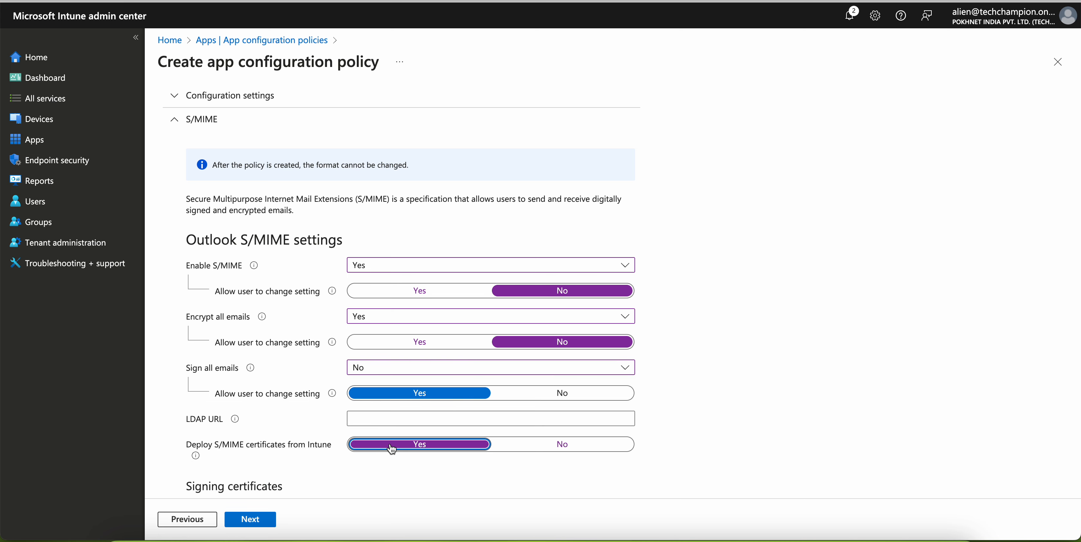
# Set the signing certificate profile type to SCEP and look over its certificate and enrollment settings
pyautogui.scroll(-3, 392, 448)
pyautogui.click(419, 373)
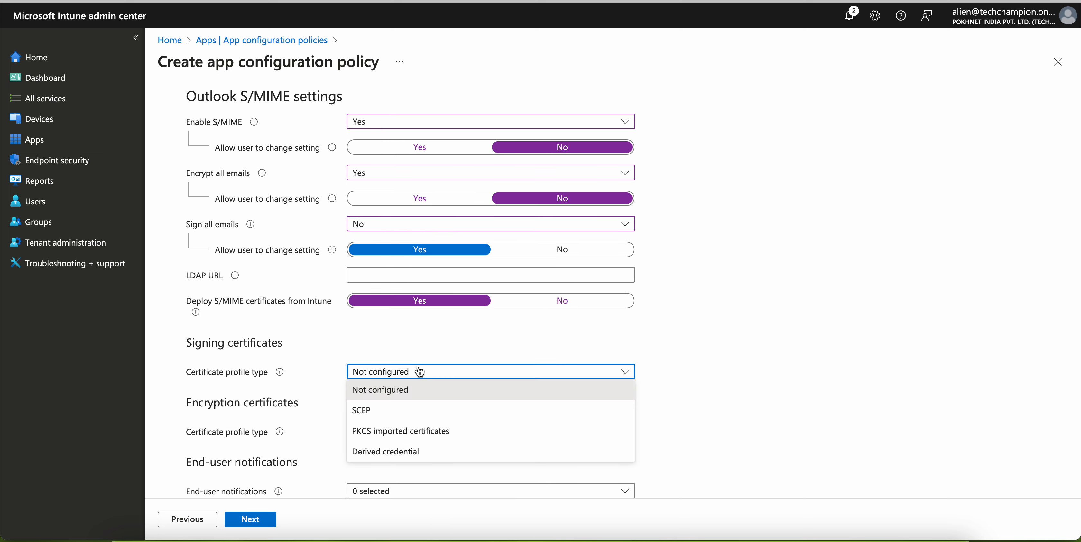
pyautogui.click(423, 410)
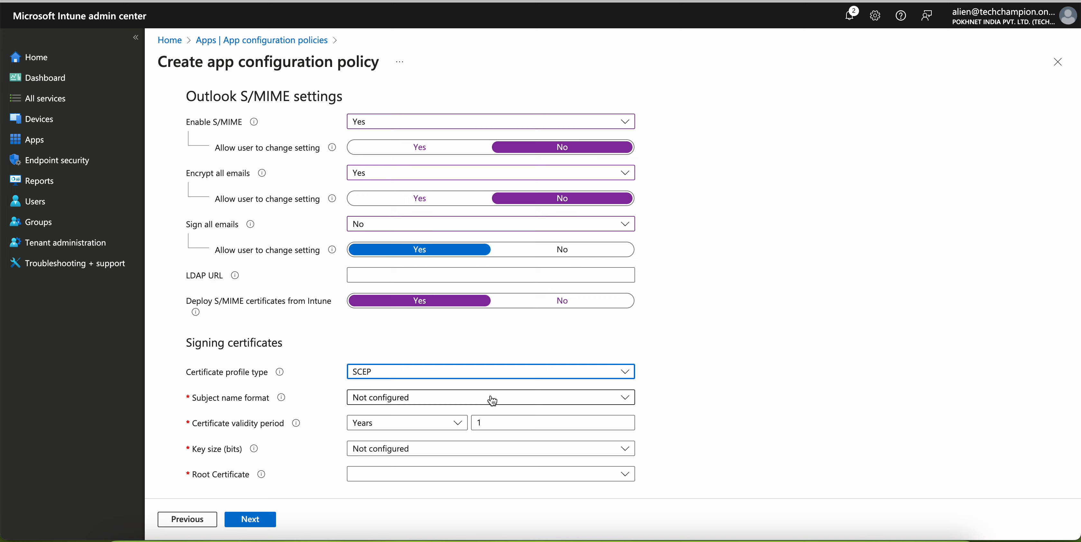
pyautogui.scroll(-1, 493, 401)
pyautogui.scroll(-5, 410, 403)
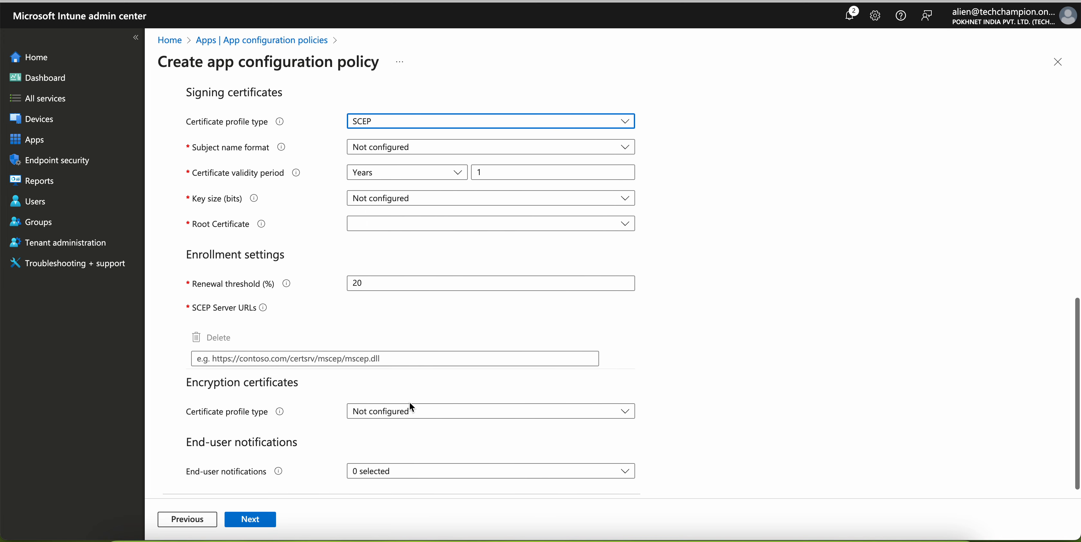
# Switch Deploy S/MIME certificates from Intune between No and Yes to compare the certificate settings each choice offers
pyautogui.scroll(5, 410, 406)
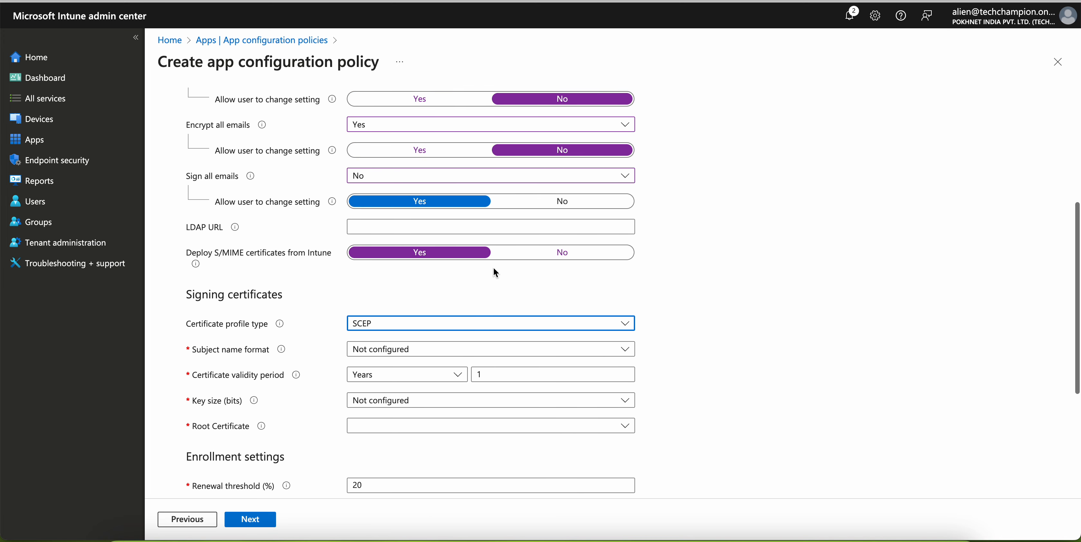
pyautogui.click(530, 261)
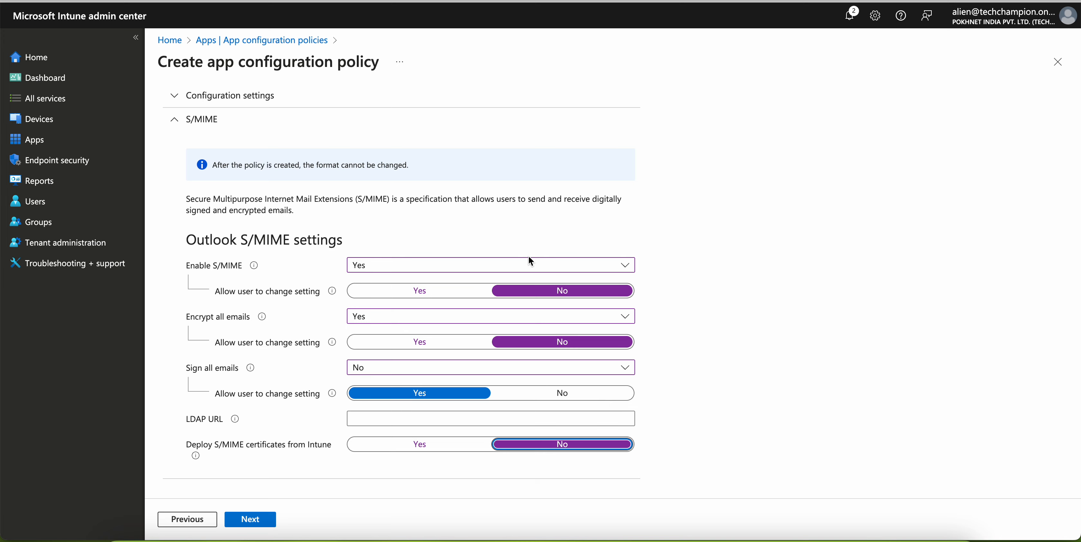
pyautogui.click(414, 445)
pyautogui.scroll(-2, 479, 417)
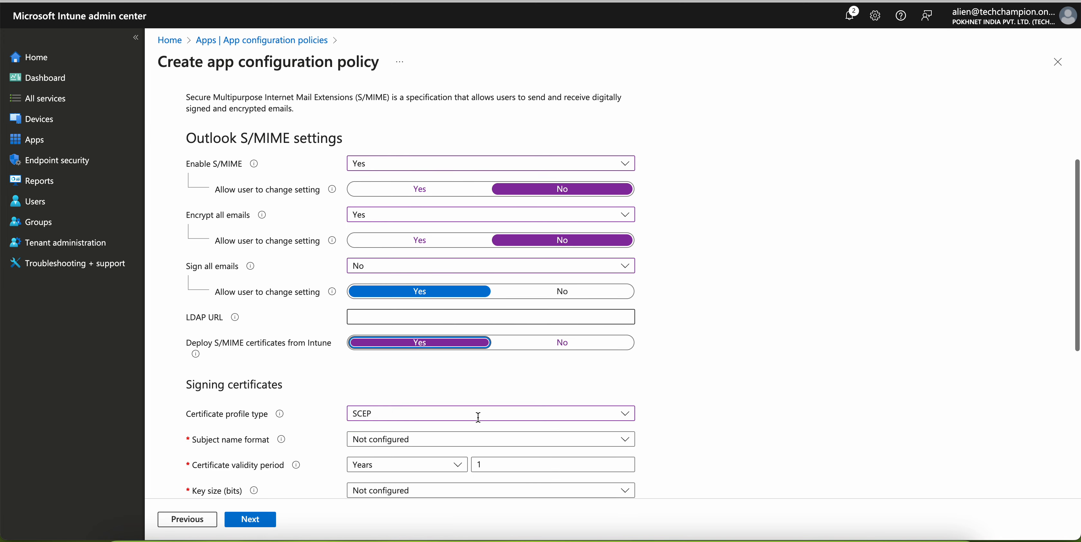
pyautogui.scroll(-6, 478, 418)
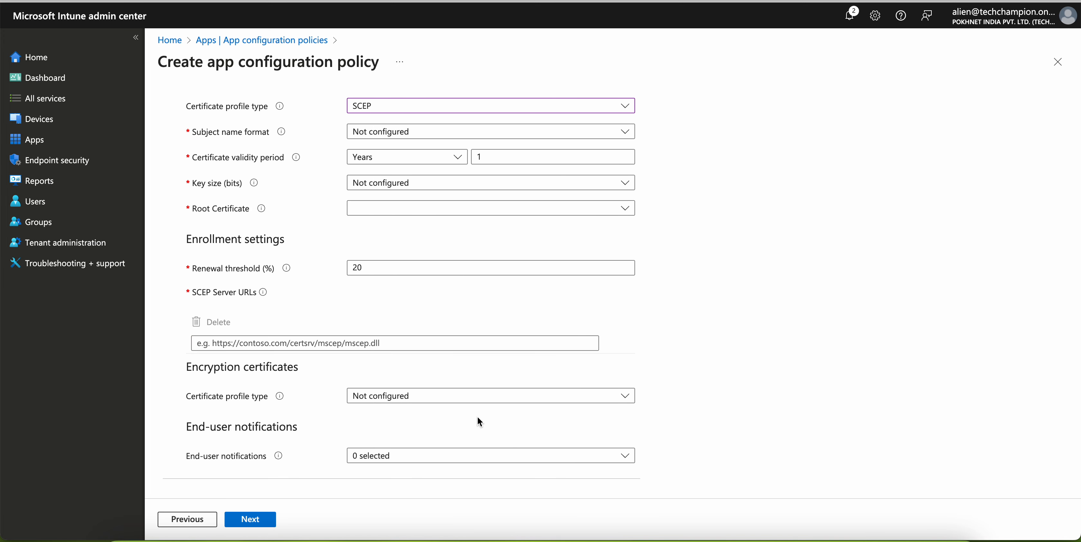
pyautogui.scroll(5, 480, 421)
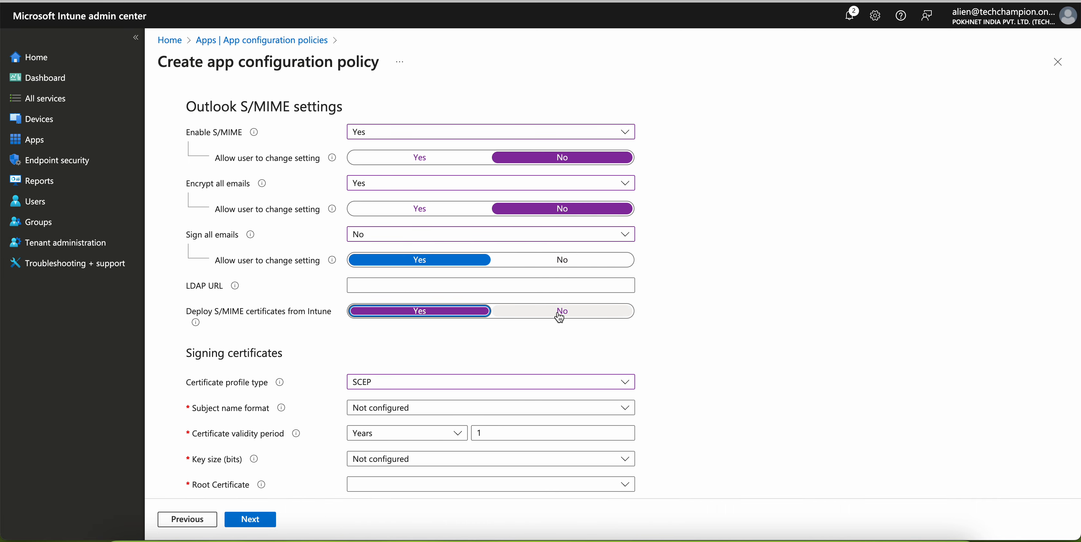
pyautogui.click(560, 317)
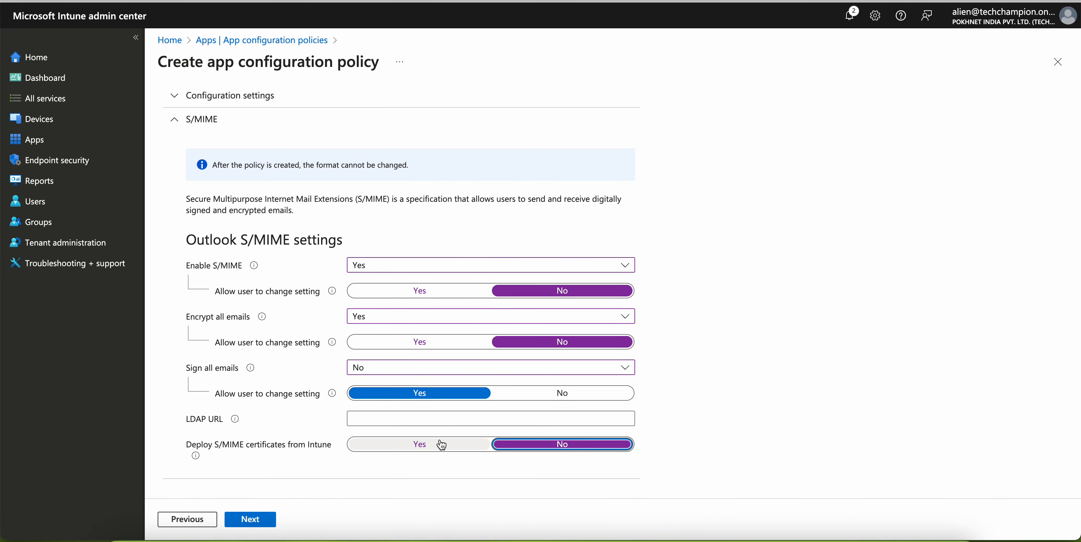
pyautogui.click(415, 445)
pyautogui.scroll(-2, 501, 397)
pyautogui.scroll(-4, 501, 397)
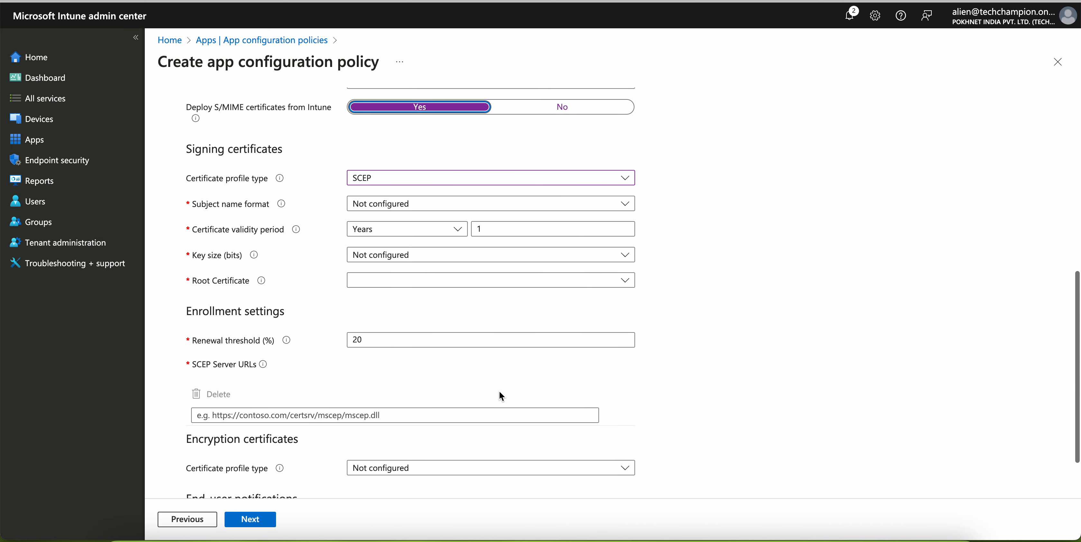
# Try PKCS imported certificates as the signing certificate profile type, and change it back to SCEP
pyautogui.click(397, 178)
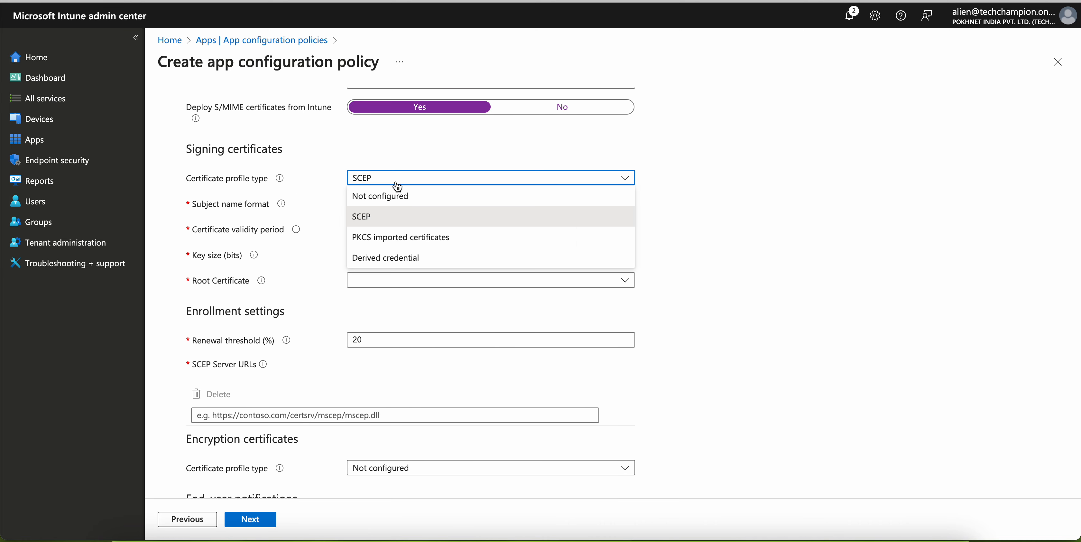
pyautogui.click(410, 236)
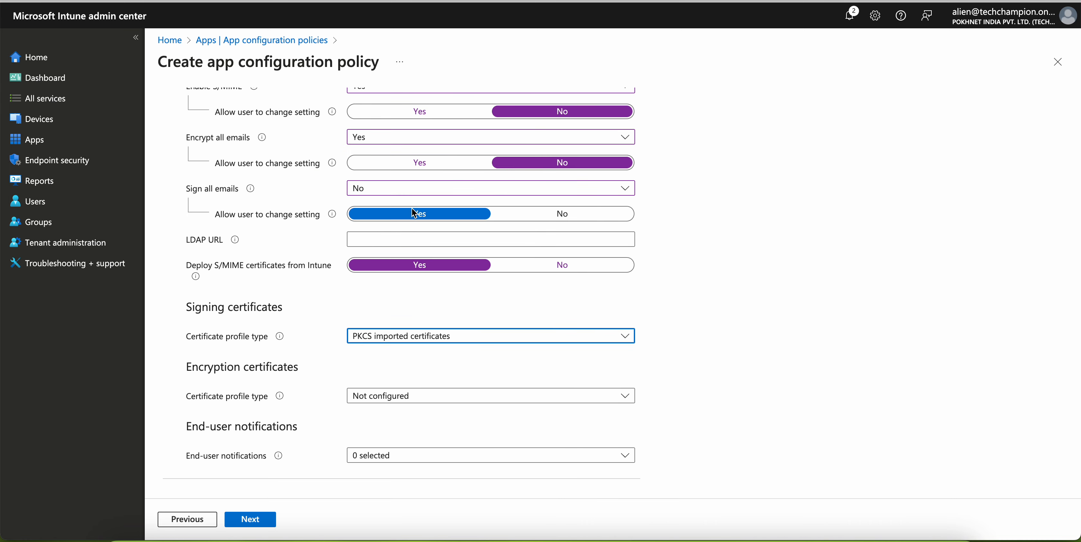
pyautogui.click(415, 343)
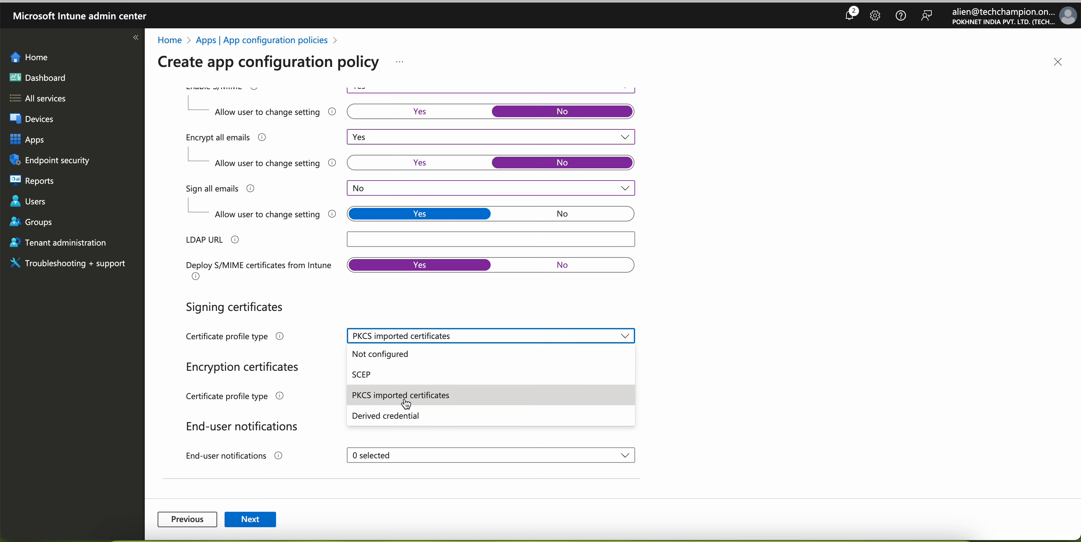
pyautogui.click(453, 374)
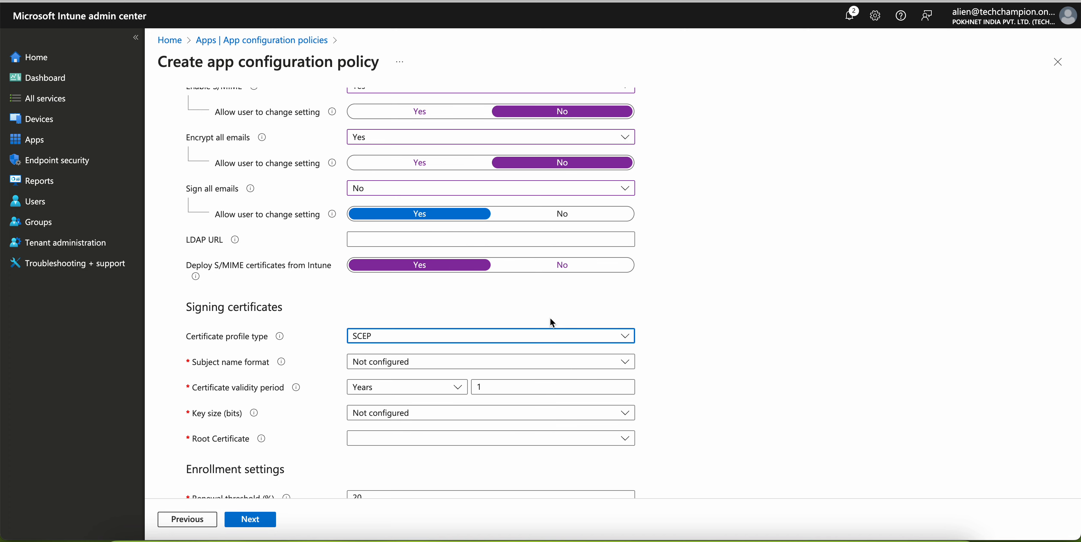
# Set Deploy S/MIME certificates from Intune to No and continue to the policy's assignments
pyautogui.click(561, 264)
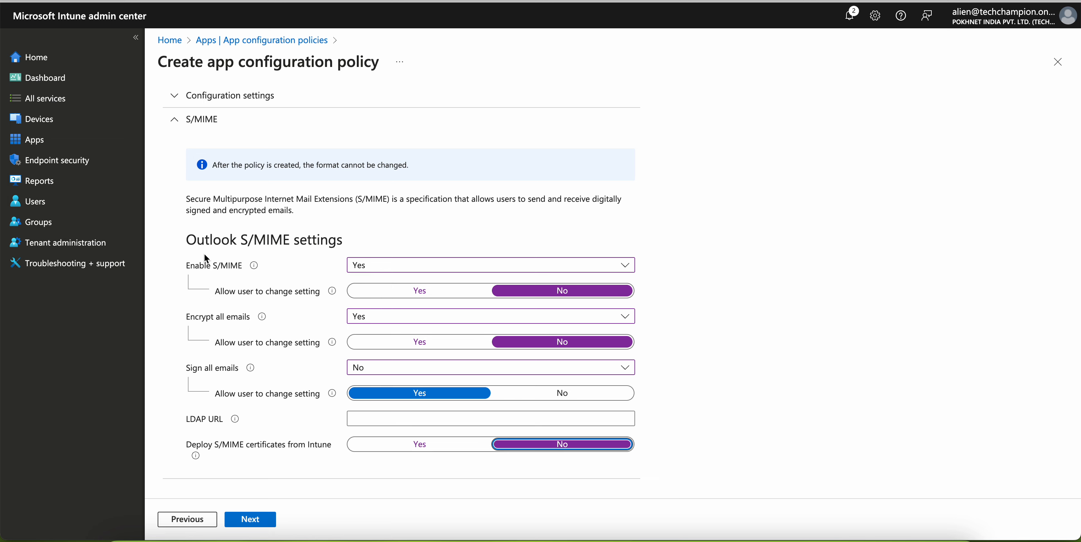
pyautogui.click(266, 526)
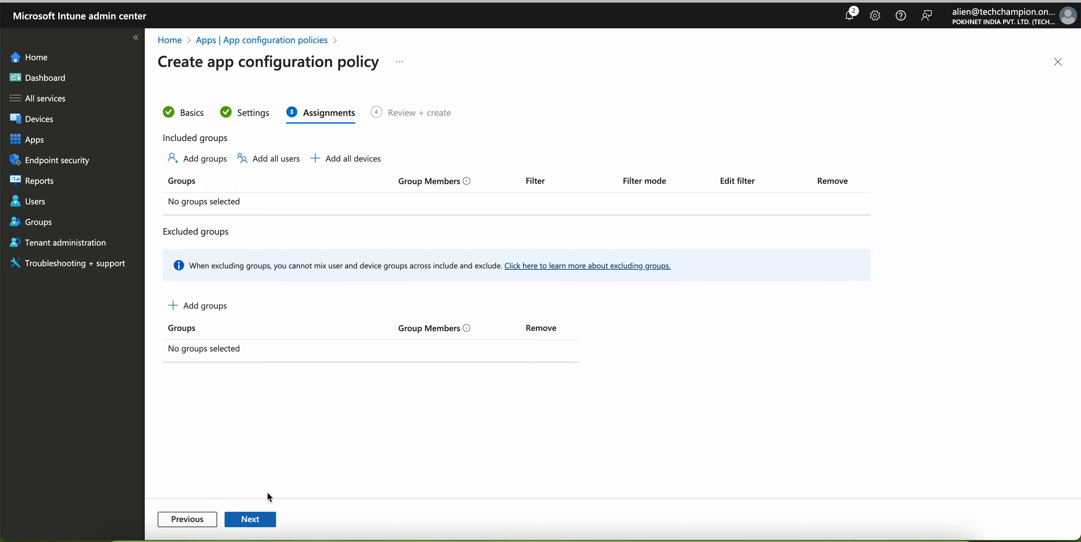
# Assign the Outlook configuration policy to all devices and create it
pyautogui.click(344, 171)
pyautogui.click(250, 519)
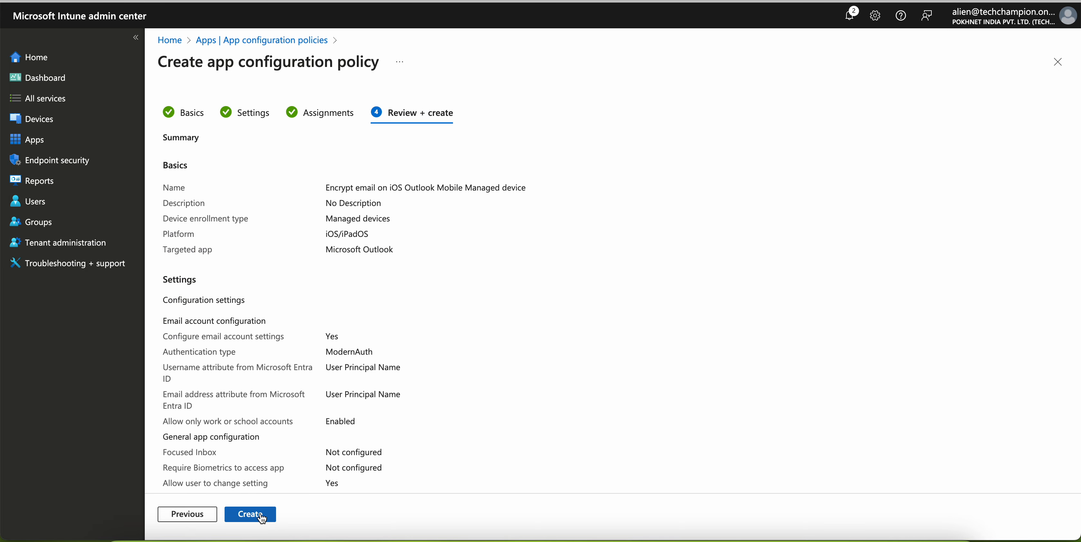
pyautogui.click(249, 514)
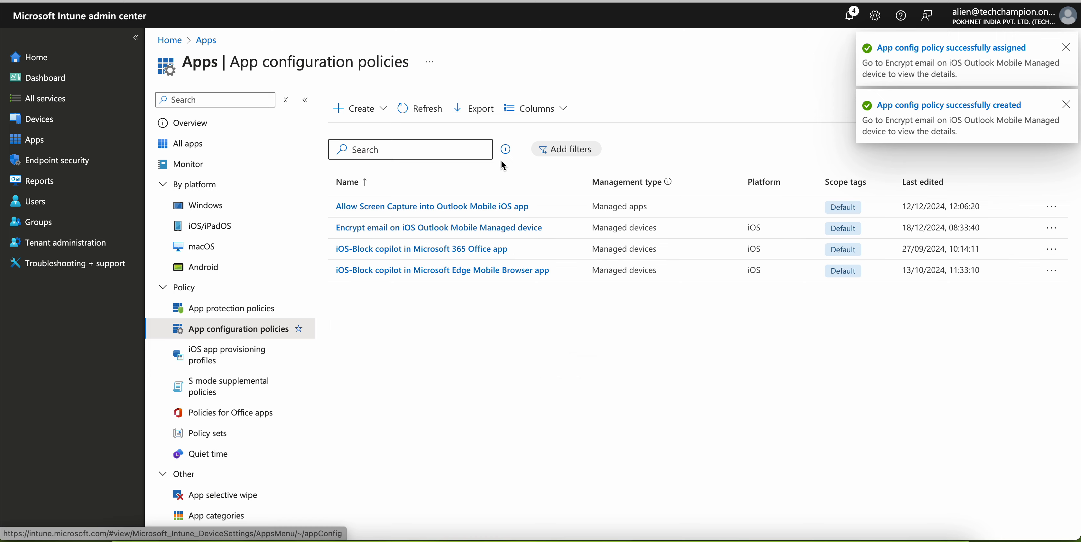
pyautogui.click(429, 122)
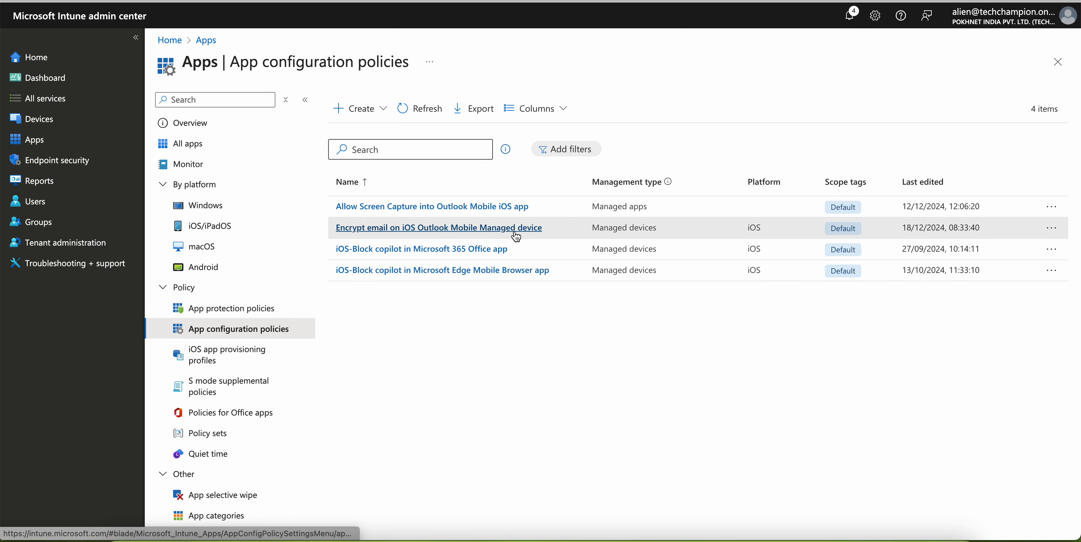
# Start a new app configuration policy for managed apps and name it "Encrypt iOS email on Un-managed device"
pyautogui.click(383, 108)
pyautogui.click(383, 157)
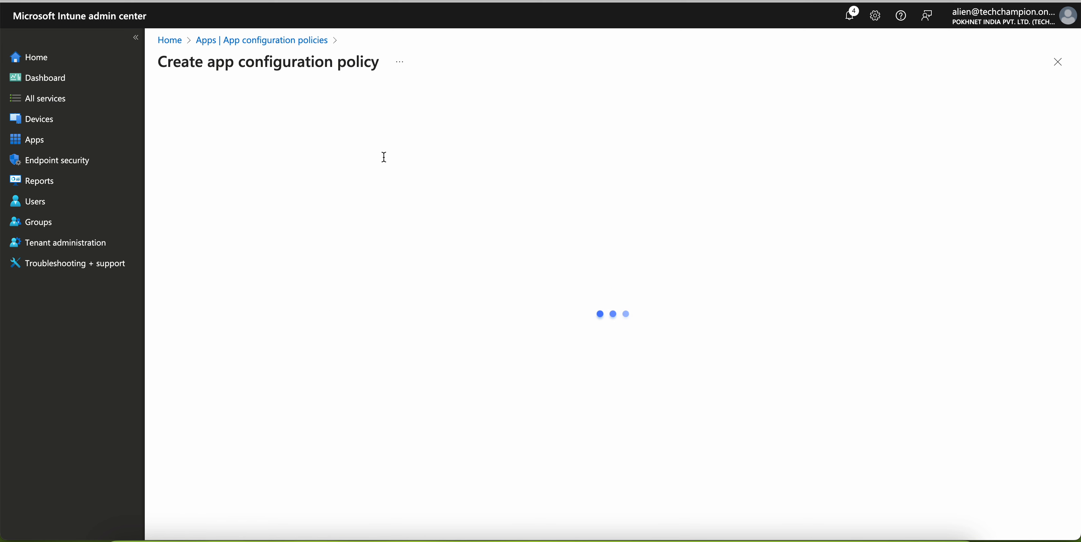
pyautogui.click(366, 138)
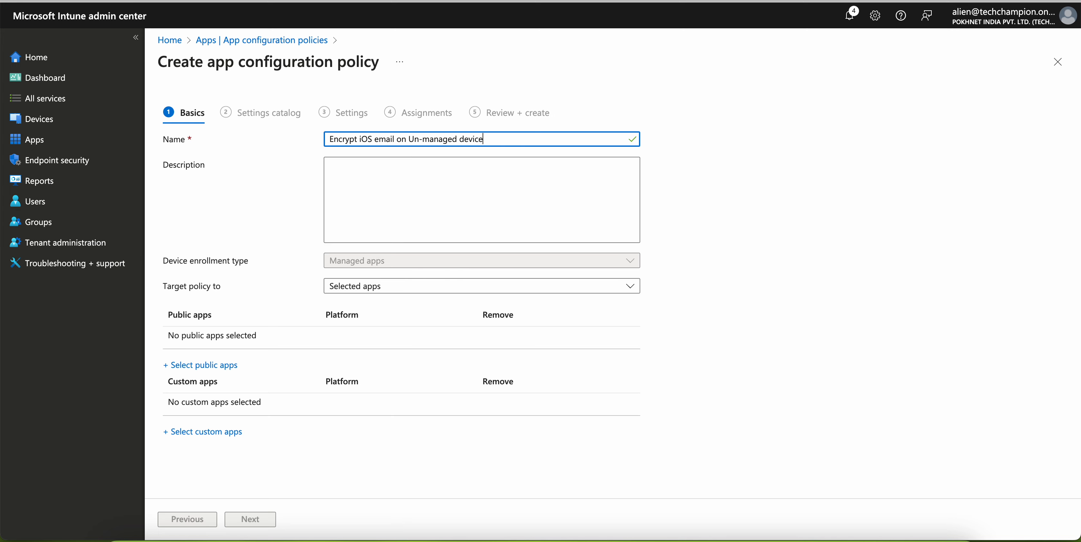
# Target the policy to Core Microsoft Apps and review the list of apps targeted on iOS
pyautogui.click(398, 286)
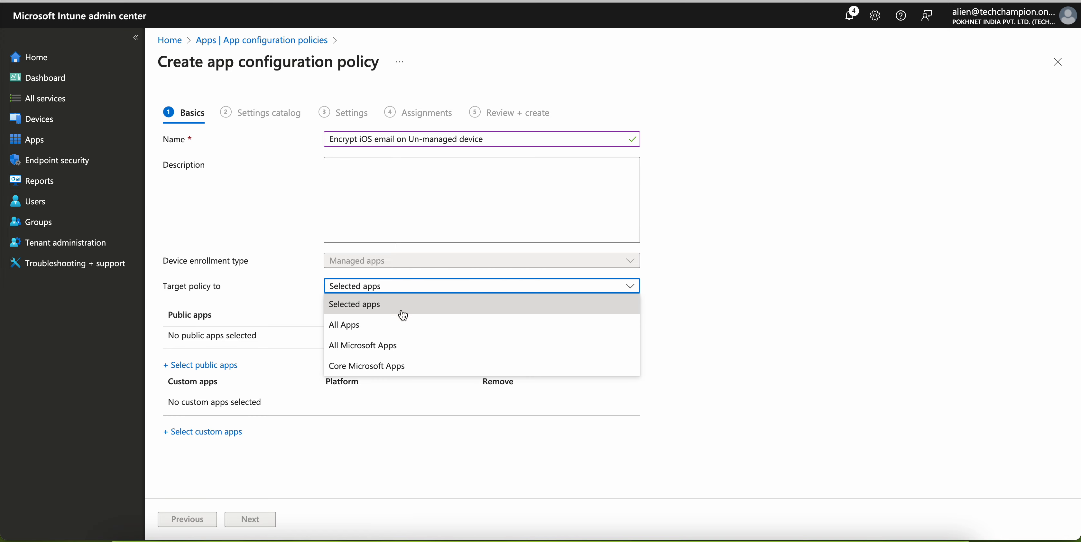
pyautogui.click(408, 354)
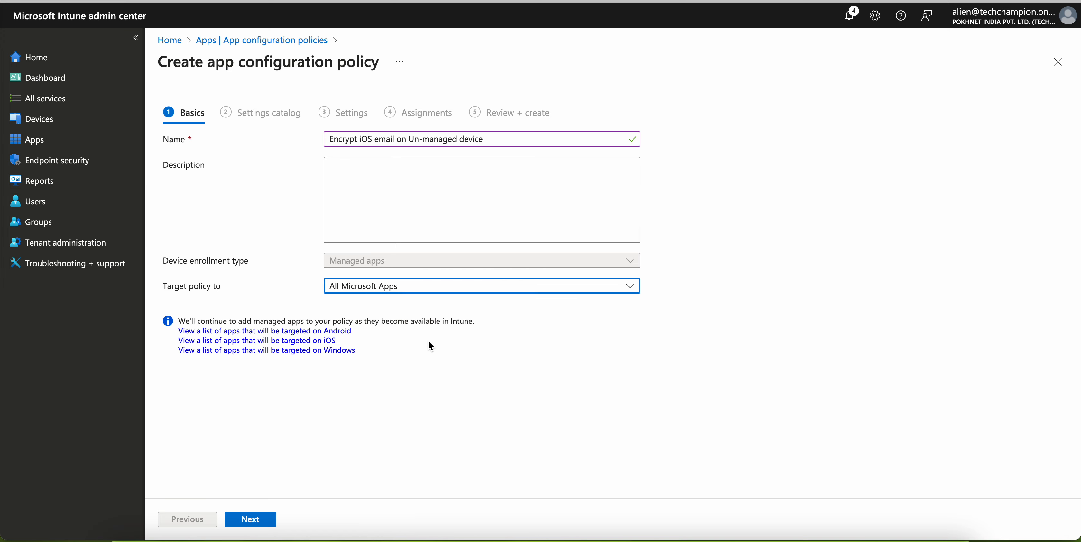
pyautogui.click(476, 289)
pyautogui.click(401, 368)
pyautogui.click(318, 341)
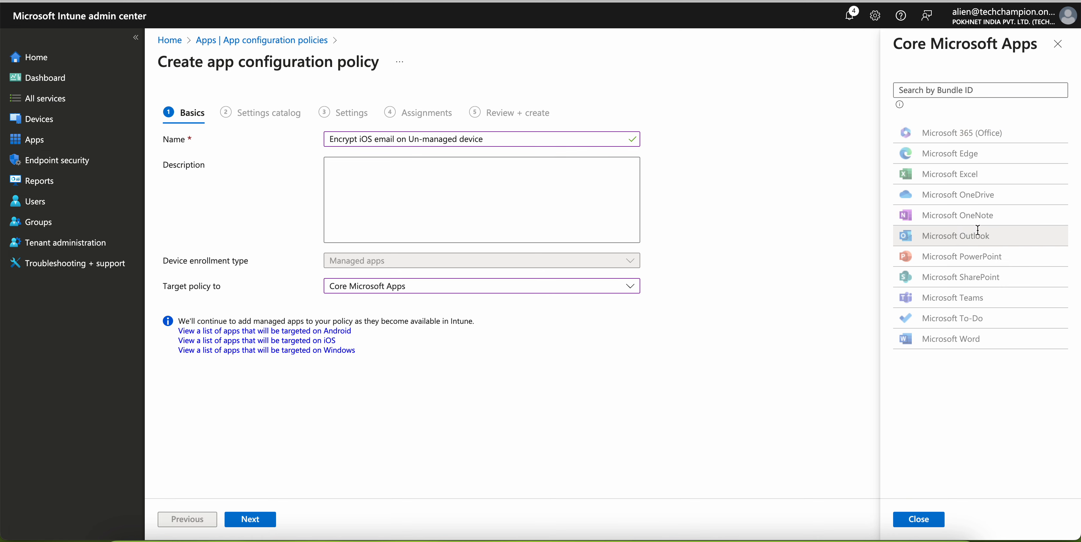
pyautogui.click(1057, 44)
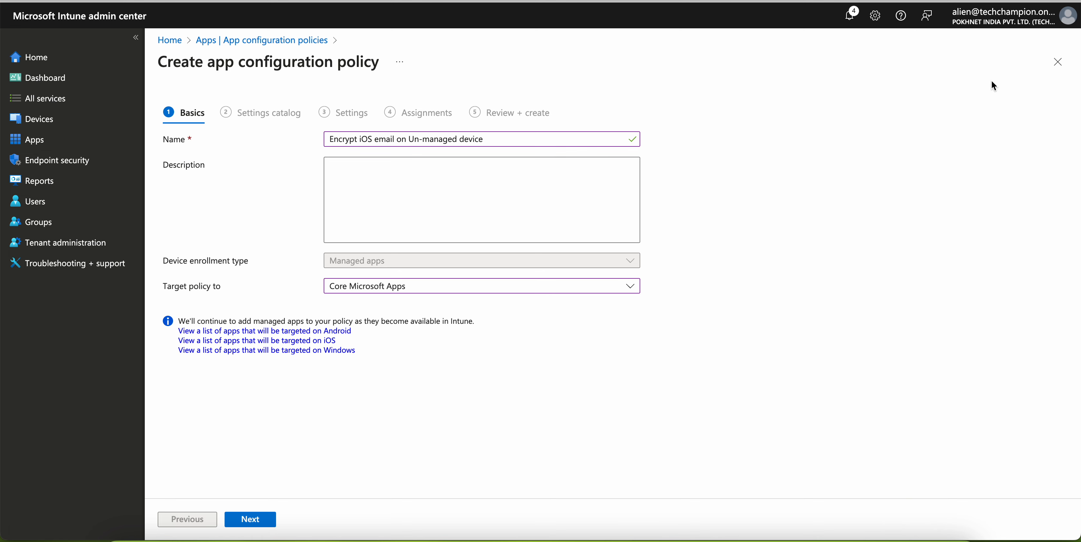
# Continue to the settings catalog and search the settings picker for "encrypt" and for "mail"
pyautogui.click(271, 518)
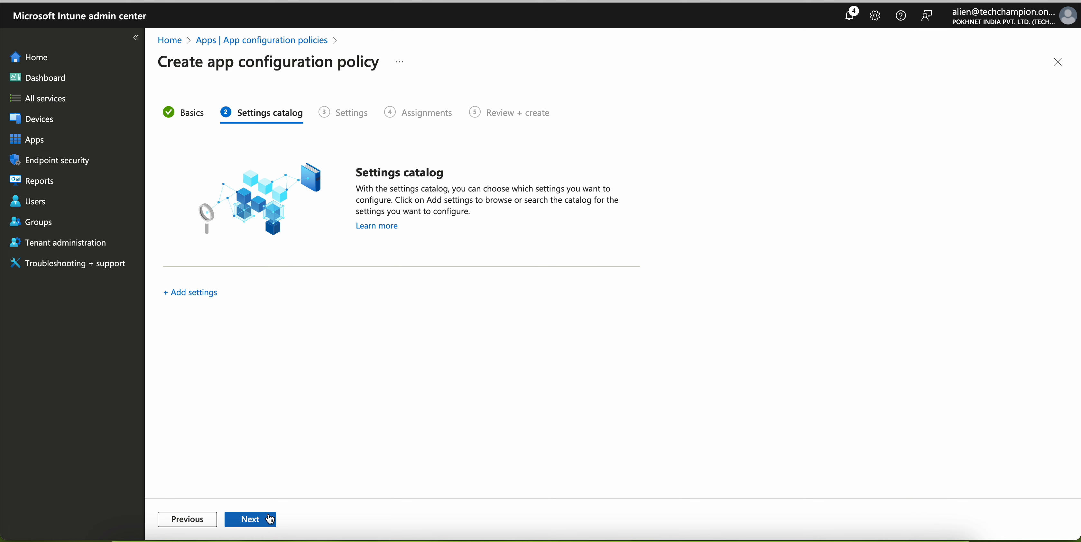
pyautogui.click(206, 290)
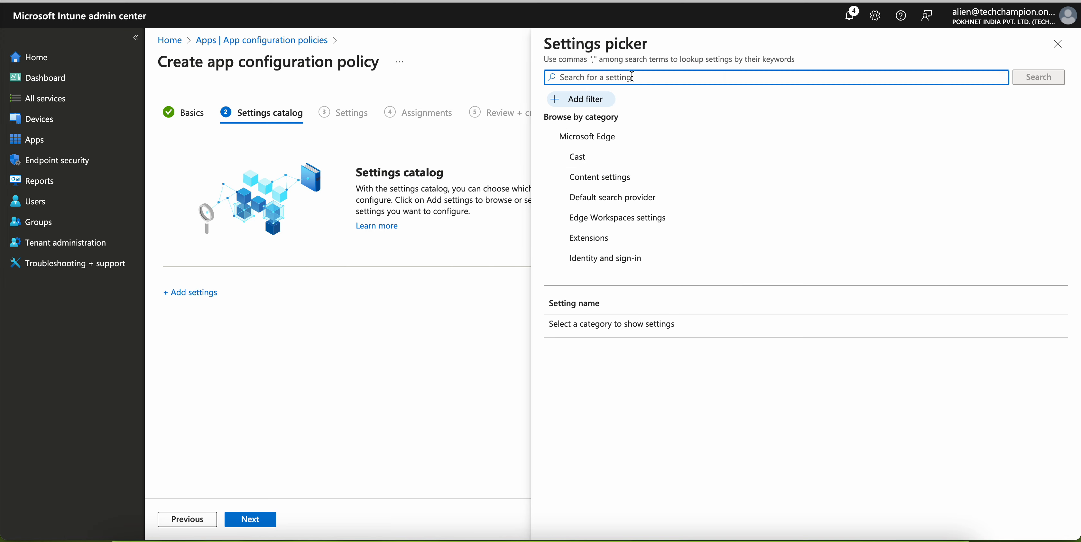
pyautogui.write('encrypt')
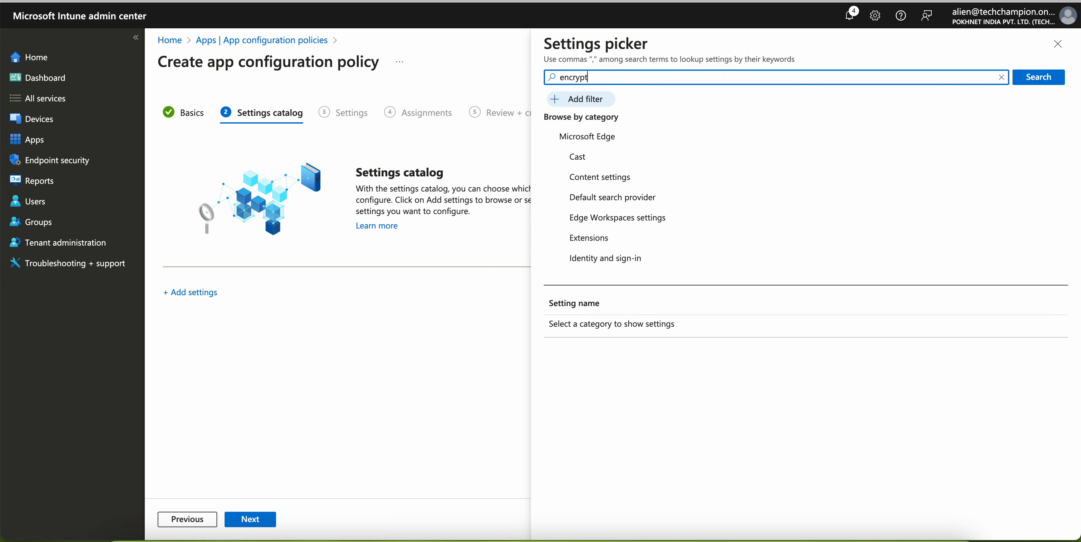
pyautogui.press('Return')
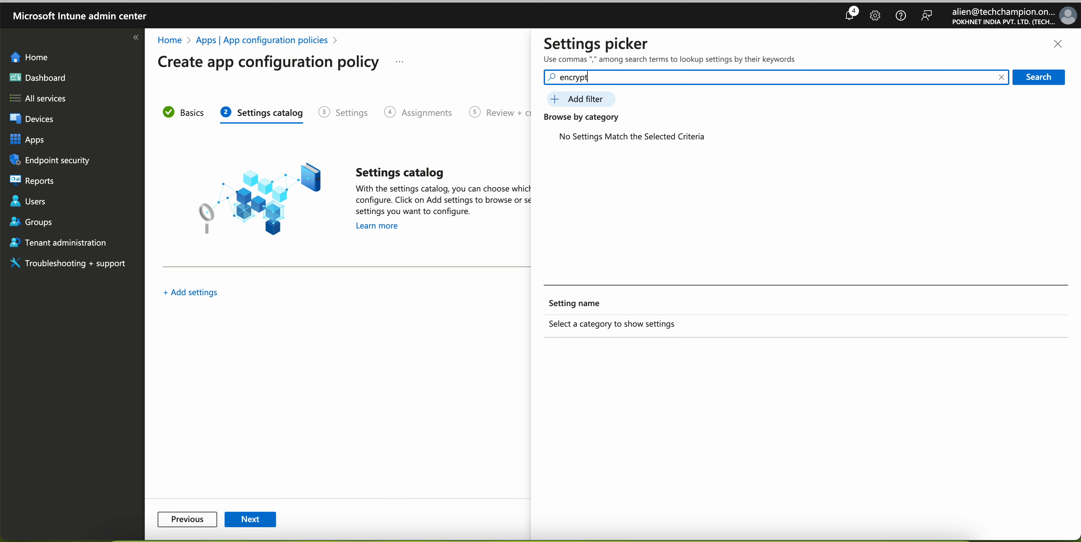
pyautogui.press('BackSpace')
pyautogui.press('BackSpace')
pyautogui.write('mail')
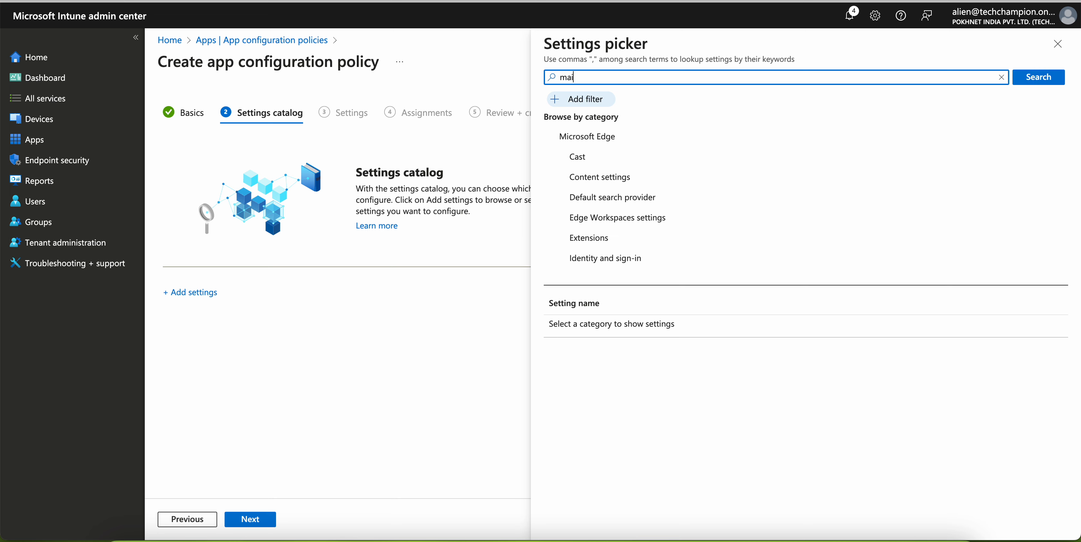
pyautogui.press('Return')
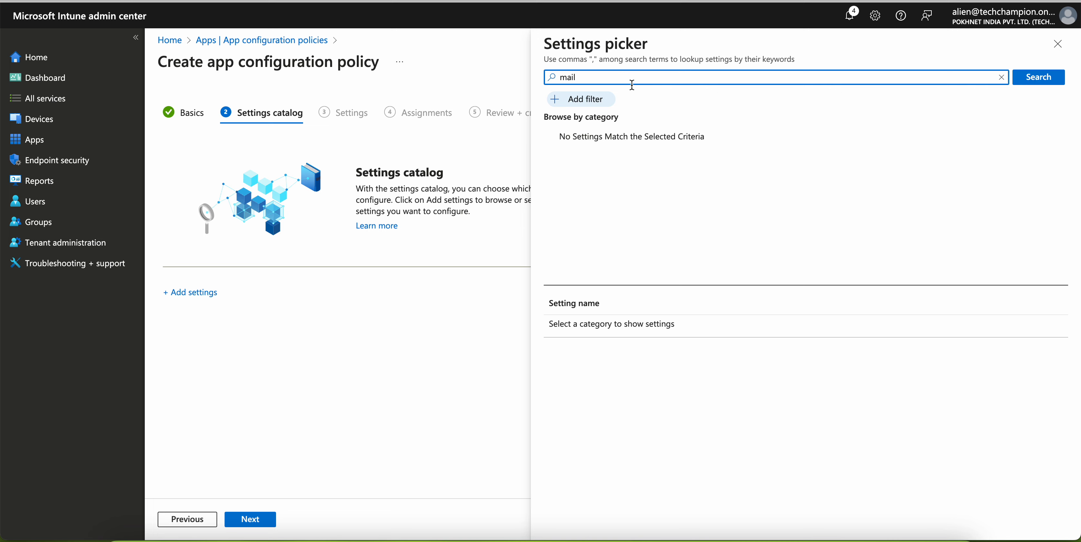
# Clear the settings search and look through all Microsoft Edge categories for email encryption settings
pyautogui.press('BackSpace')
pyautogui.press('BackSpace')
pyautogui.press('BackSpace')
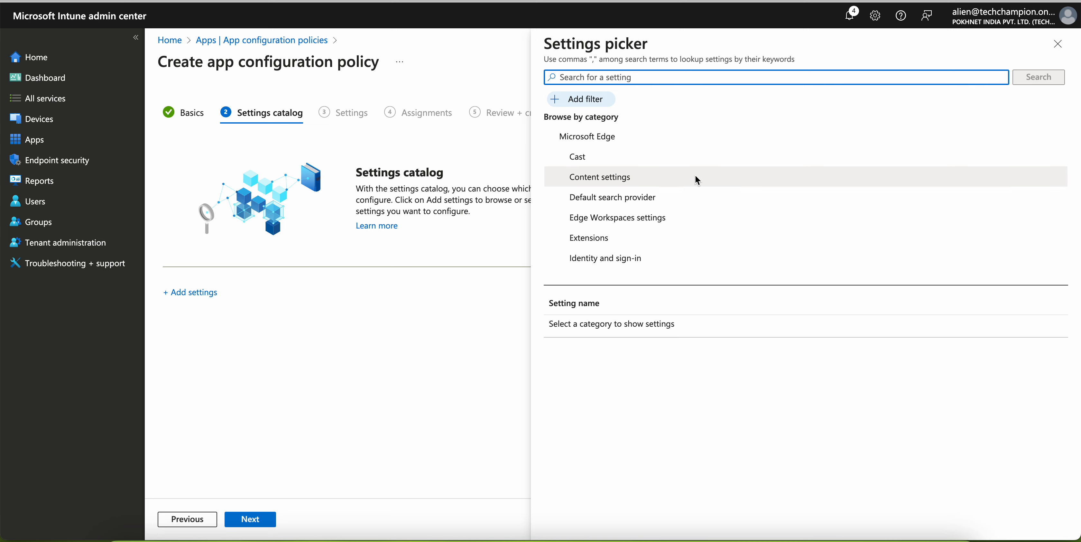
pyautogui.scroll(-3, 714, 234)
pyautogui.scroll(-3, 714, 233)
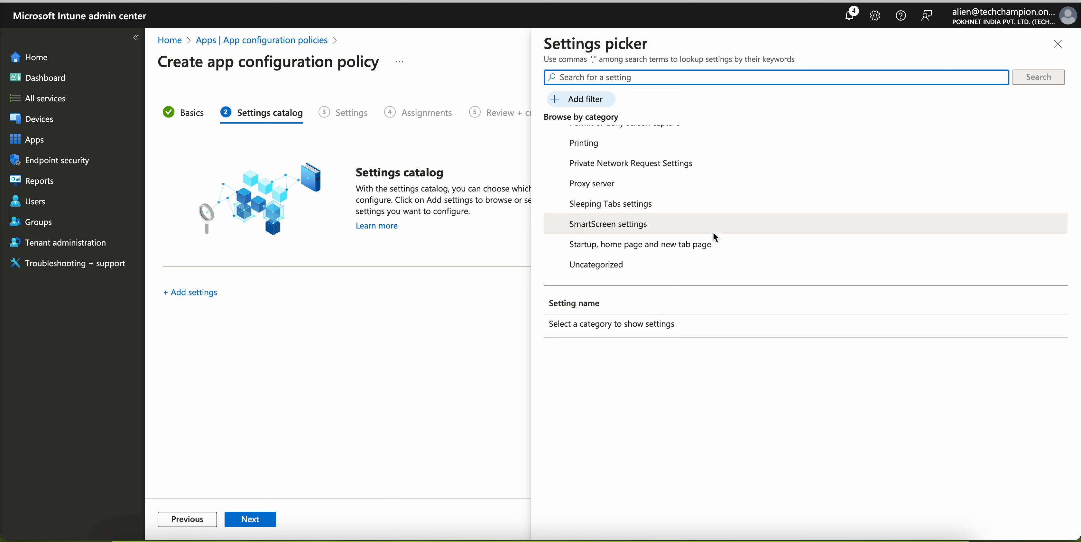
pyautogui.scroll(5, 716, 181)
pyautogui.scroll(1, 717, 183)
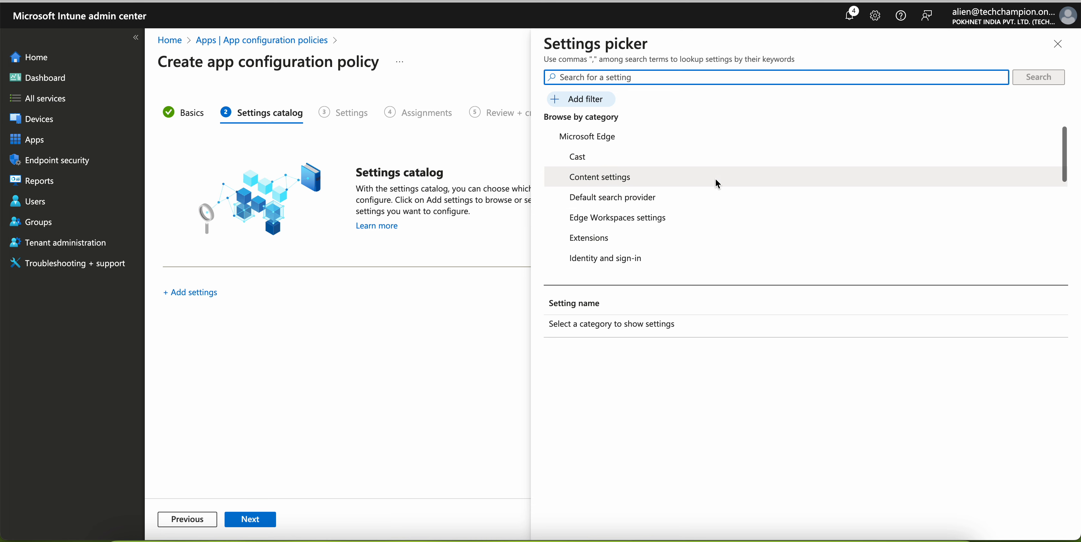
pyautogui.scroll(-1, 718, 175)
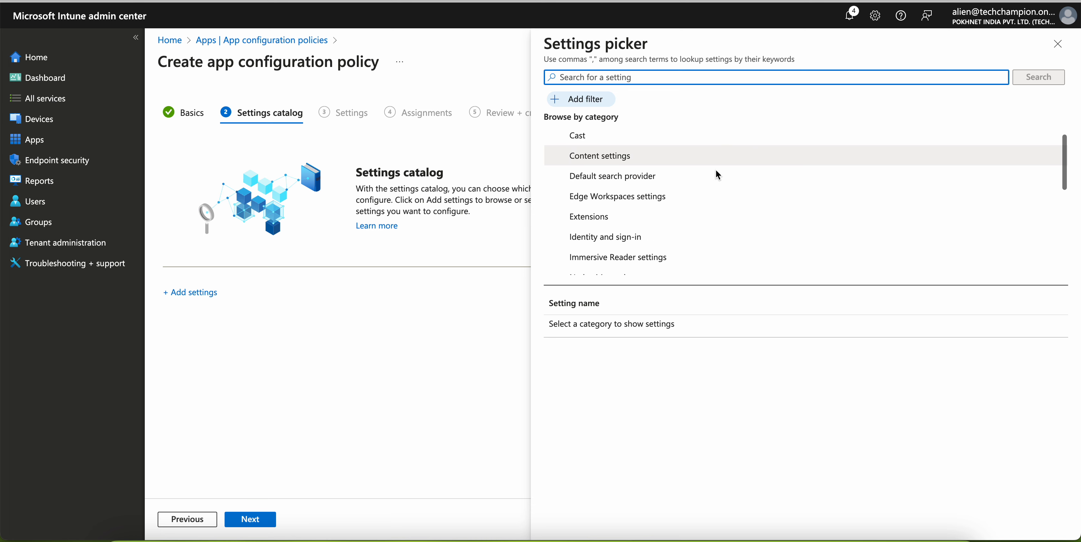
pyautogui.scroll(-3, 744, 206)
pyautogui.scroll(-4, 744, 205)
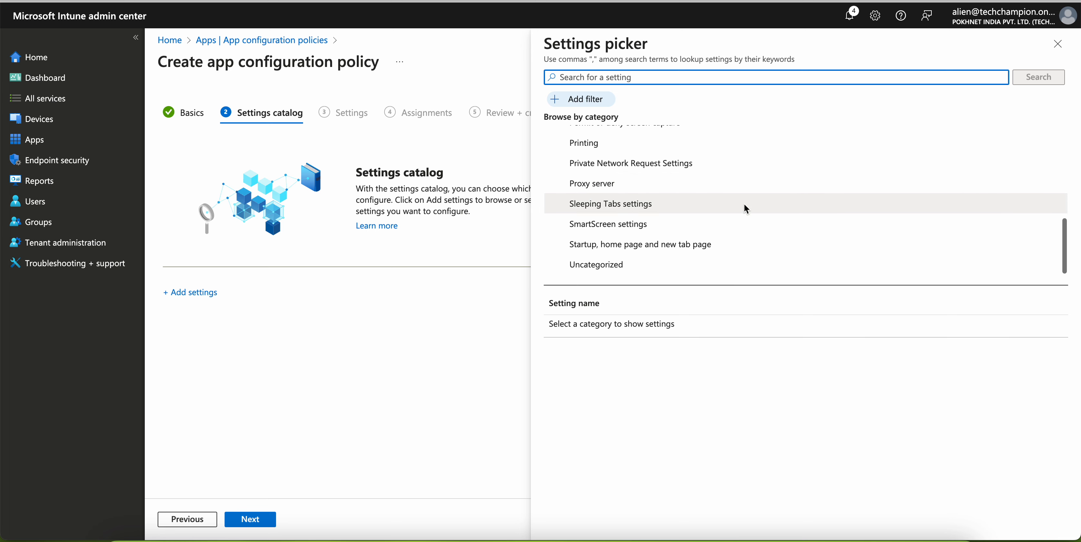
pyautogui.click(590, 101)
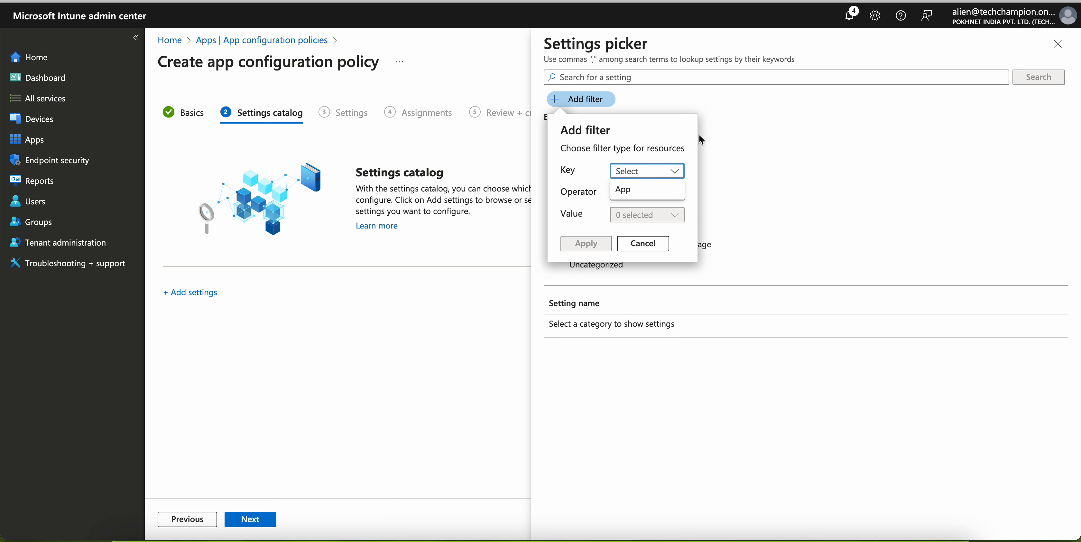
pyautogui.click(660, 172)
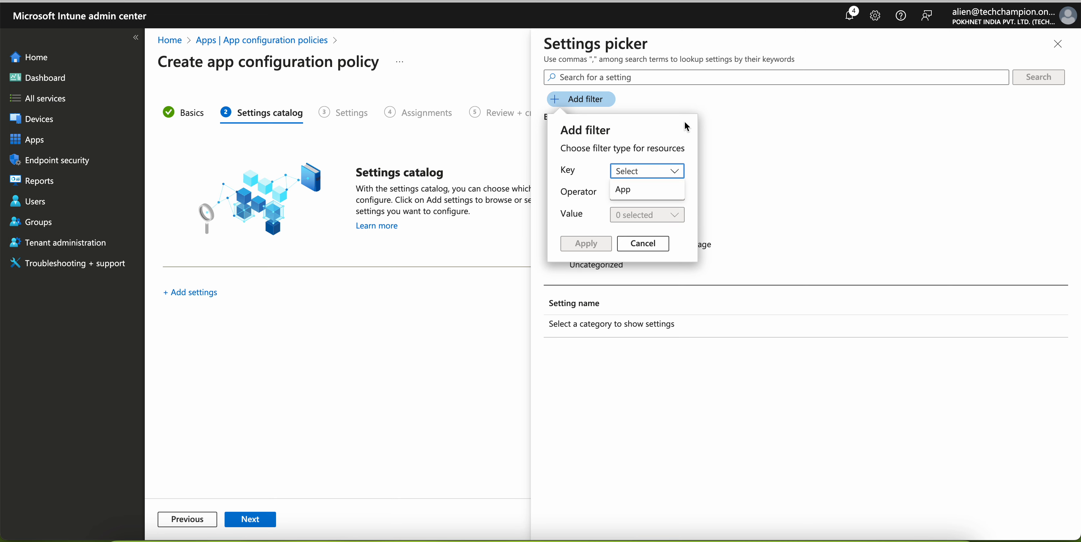
pyautogui.click(652, 78)
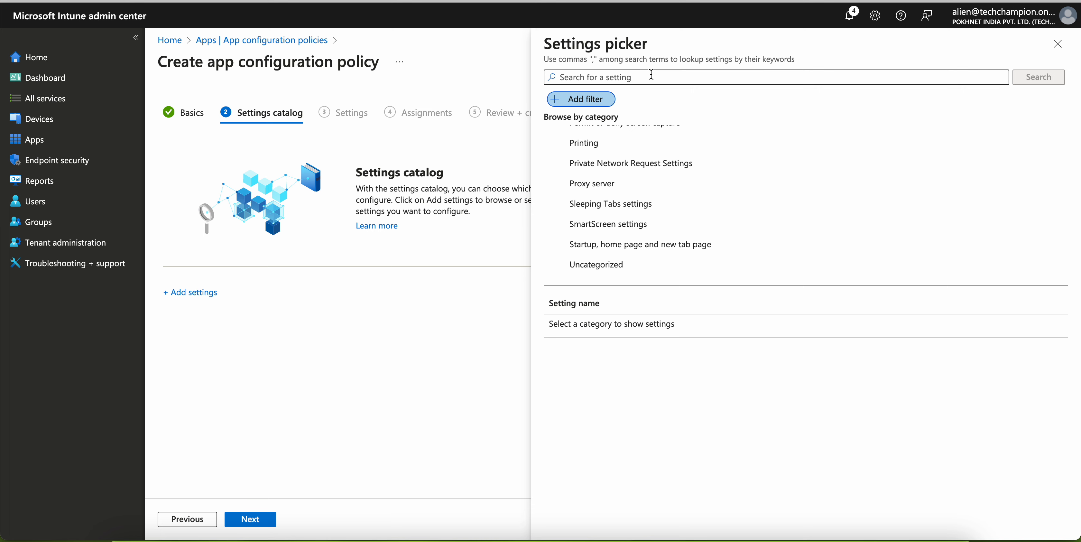
pyautogui.click(651, 76)
pyautogui.write('Encr')
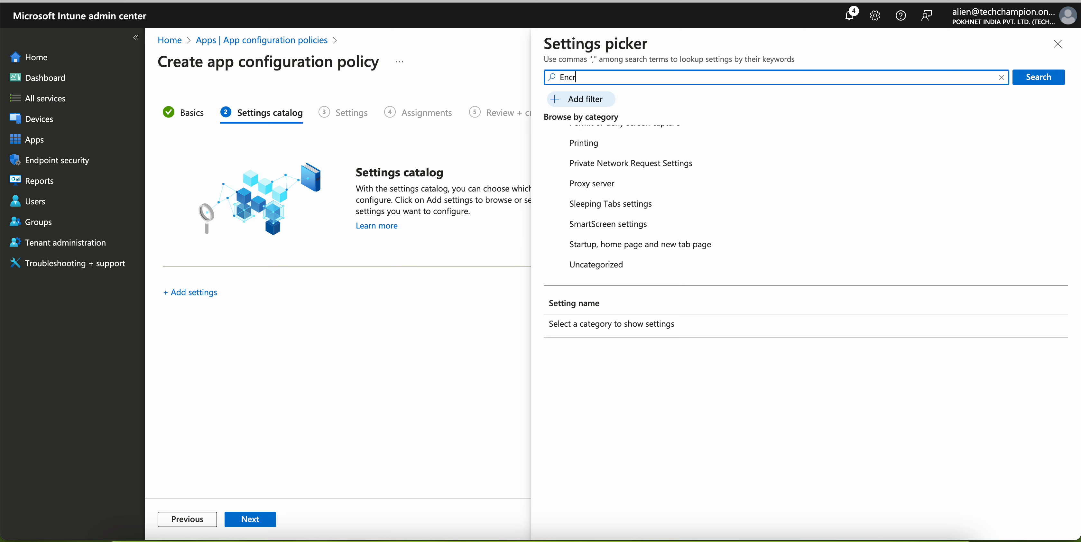
pyautogui.press('BackSpace')
pyautogui.press('BackSpace')
pyautogui.press('BackSpace')
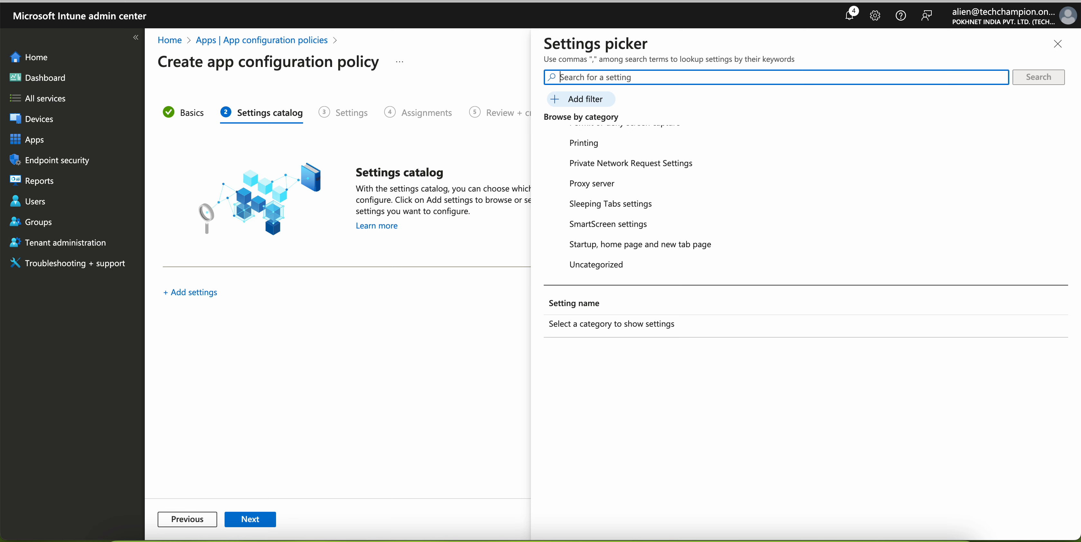
# Look through the Microsoft Edge categories and the full list of Uncategorized settings for email encryption options
pyautogui.scroll(1, 783, 202)
pyautogui.scroll(3, 783, 201)
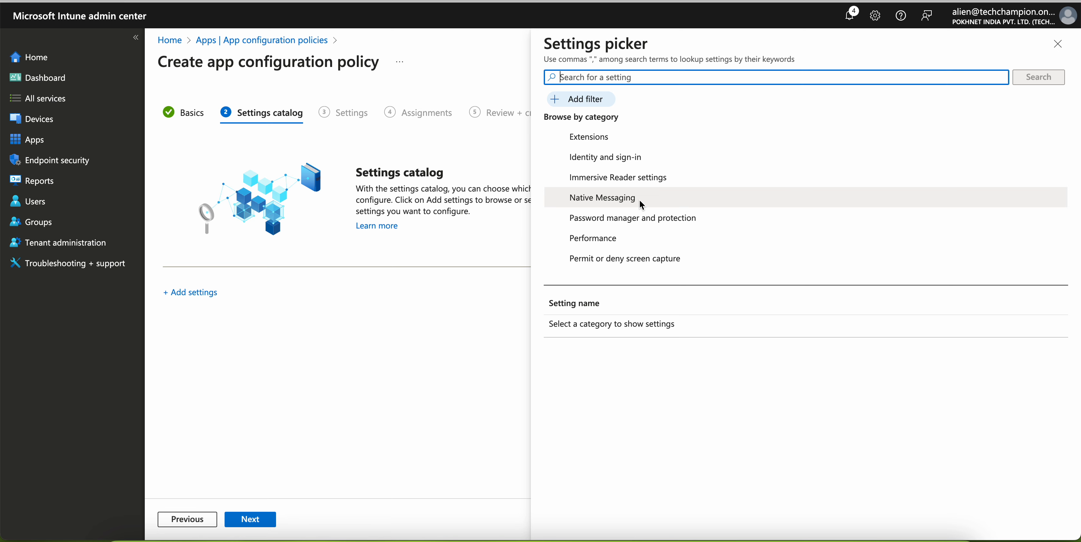
pyautogui.scroll(2, 798, 187)
pyautogui.scroll(2, 806, 191)
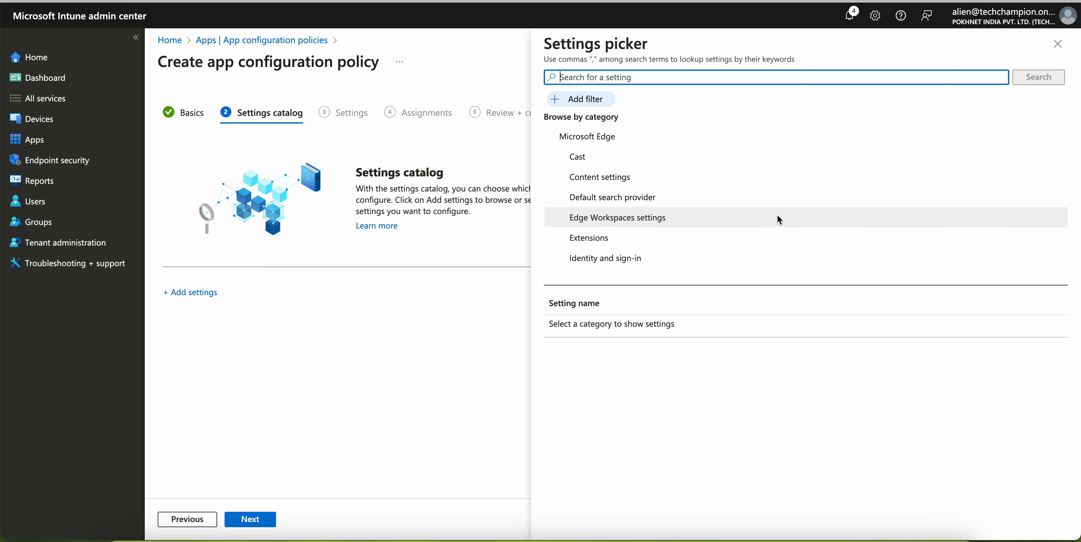
pyautogui.scroll(-4, 778, 217)
pyautogui.scroll(-4, 778, 215)
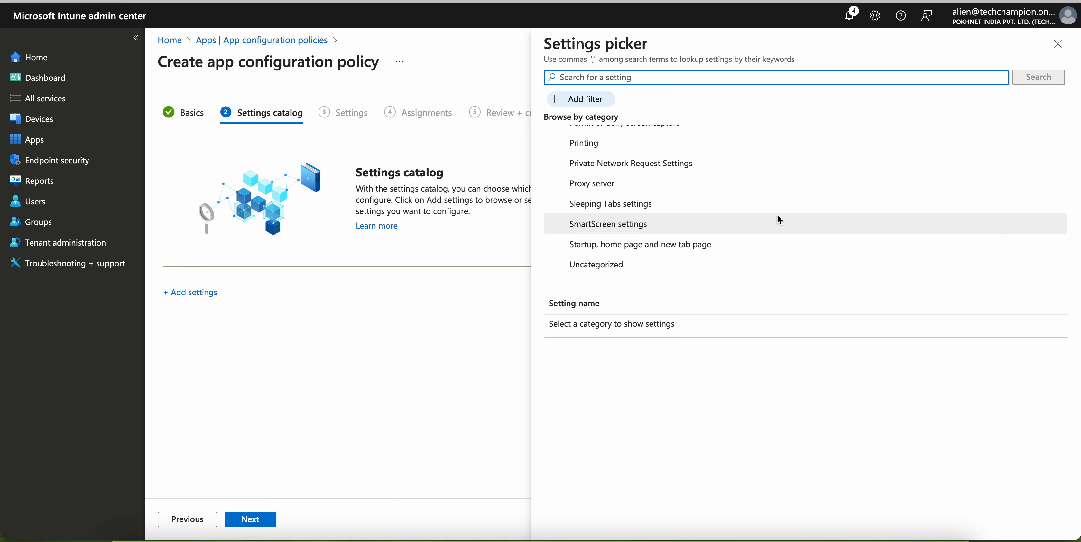
pyautogui.click(655, 265)
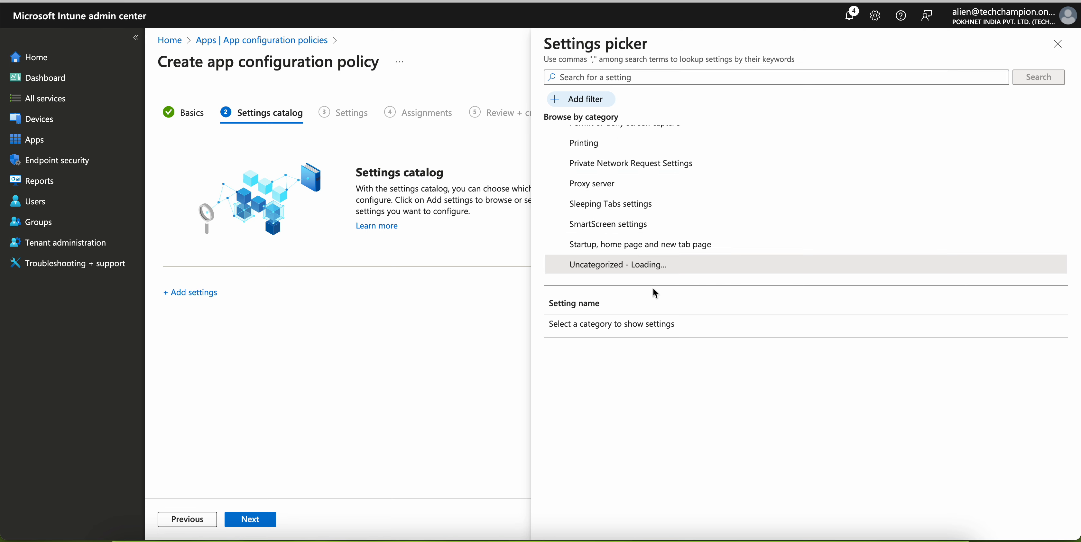
pyautogui.scroll(-15, 808, 405)
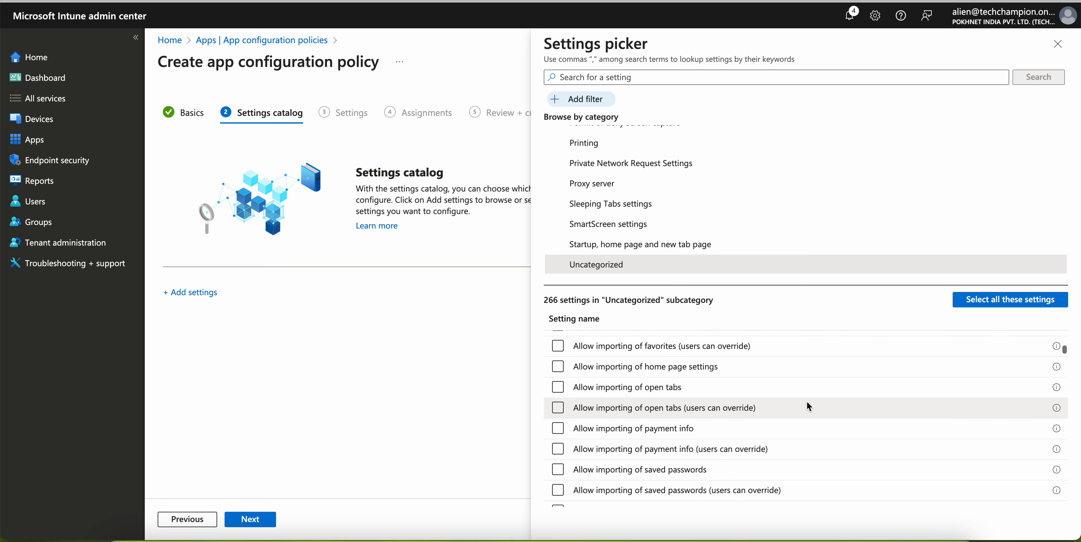
pyautogui.scroll(-10, 807, 400)
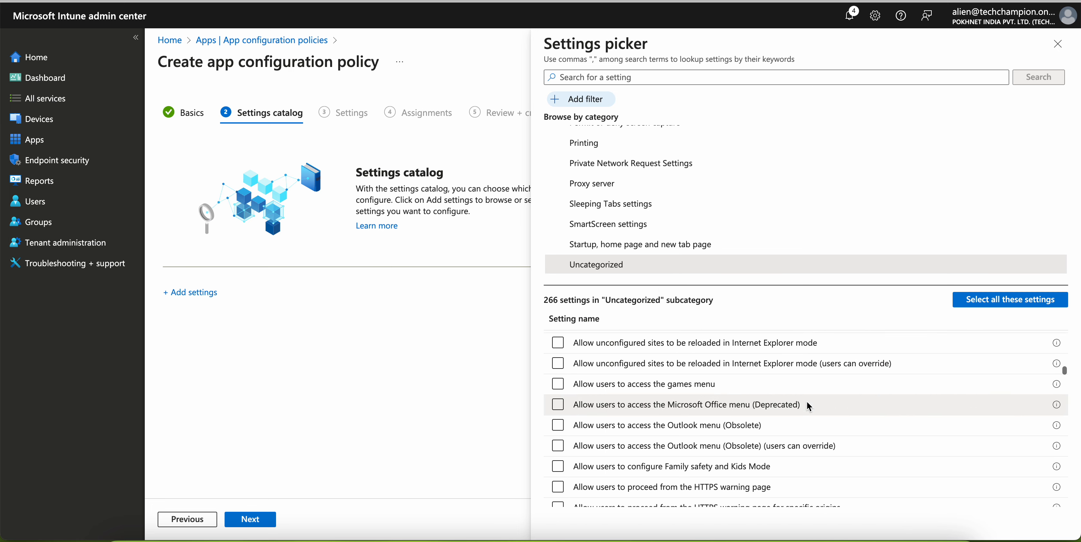
pyautogui.scroll(-12, 807, 406)
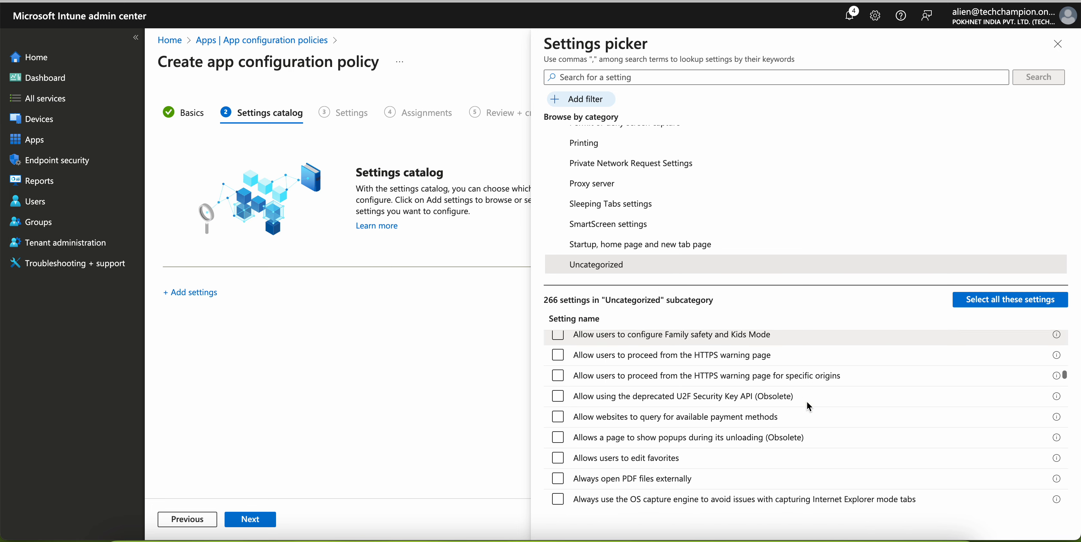
pyautogui.scroll(-12, 808, 403)
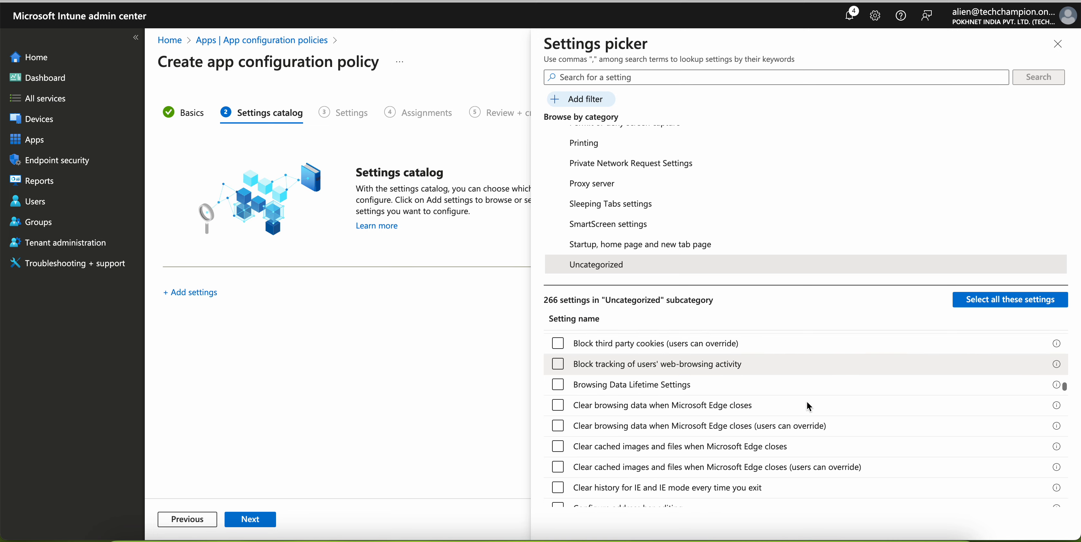
pyautogui.scroll(-10, 810, 407)
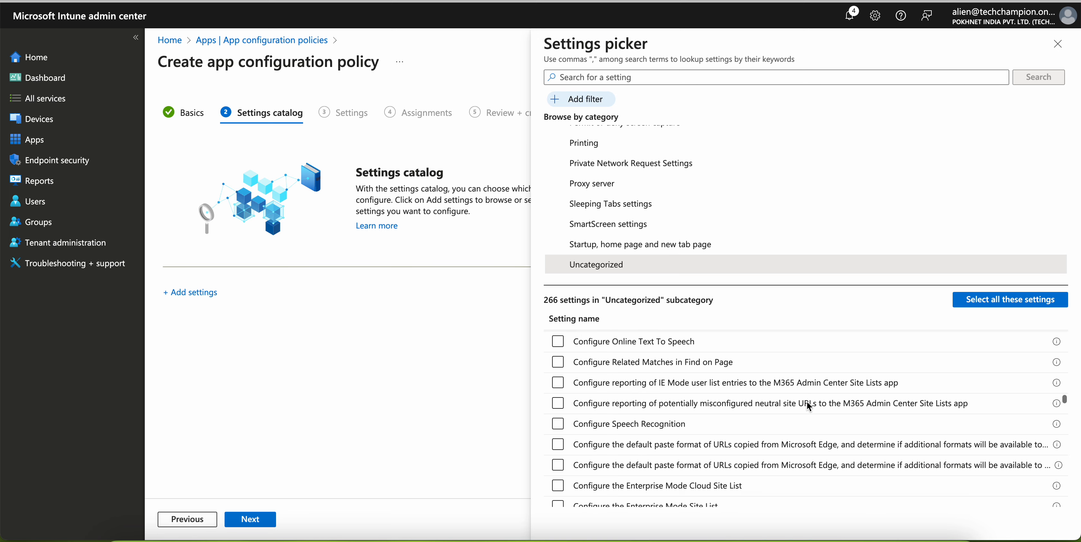
pyautogui.scroll(-12, 808, 406)
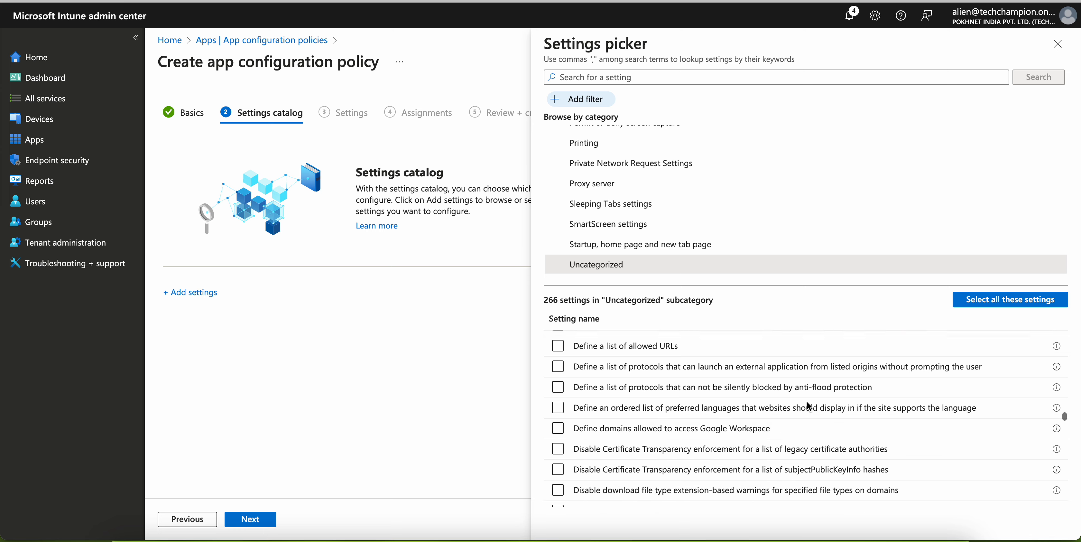
pyautogui.scroll(-12, 809, 406)
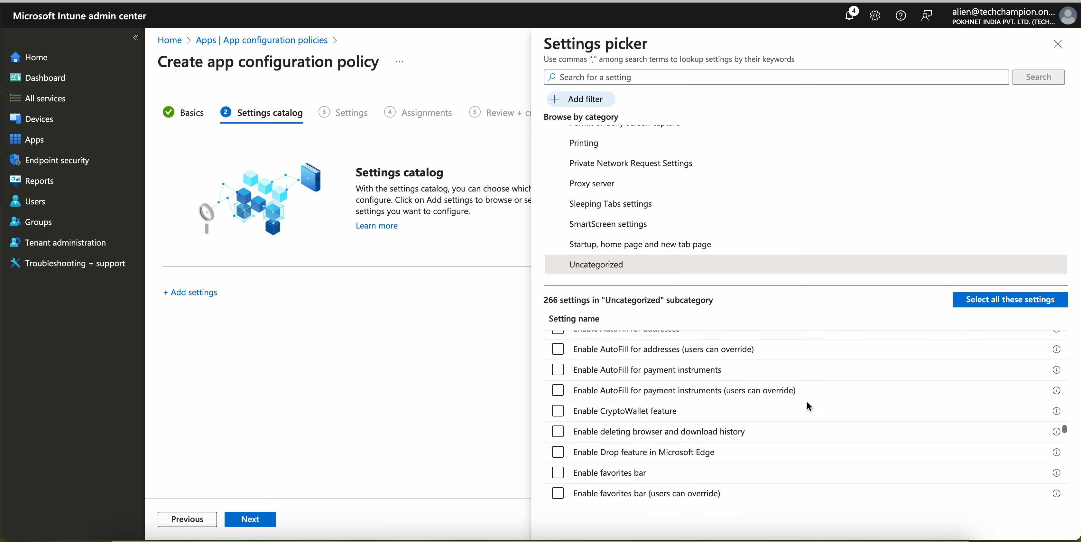
pyautogui.scroll(-12, 809, 406)
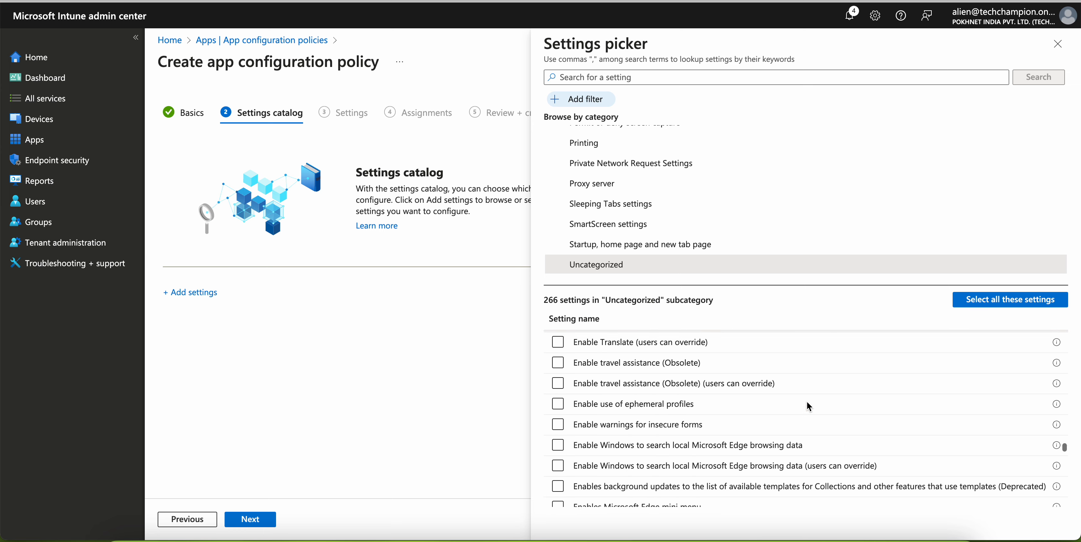
pyautogui.scroll(-12, 809, 406)
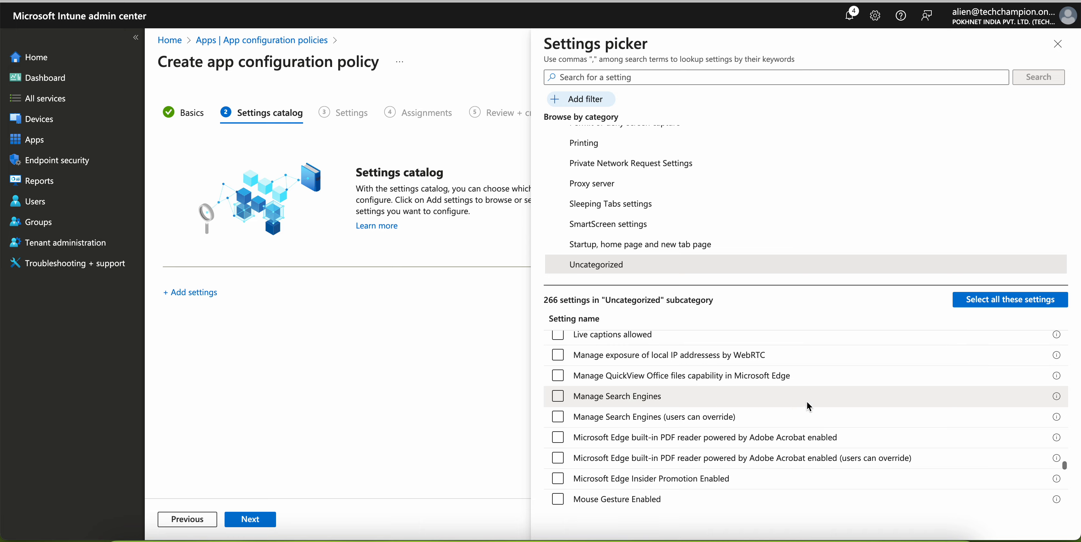
pyautogui.scroll(-10, 807, 400)
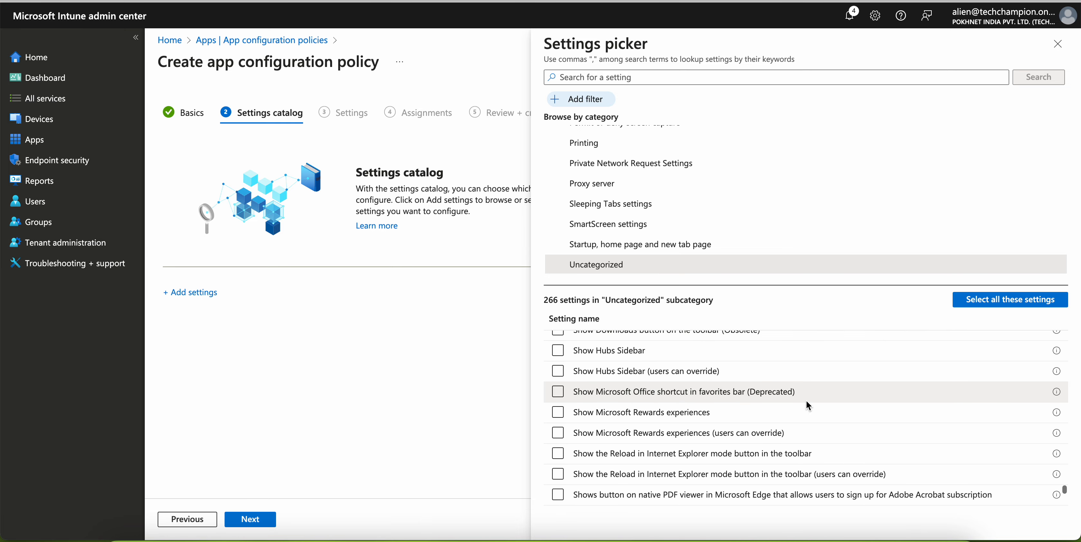
pyautogui.scroll(5, 806, 401)
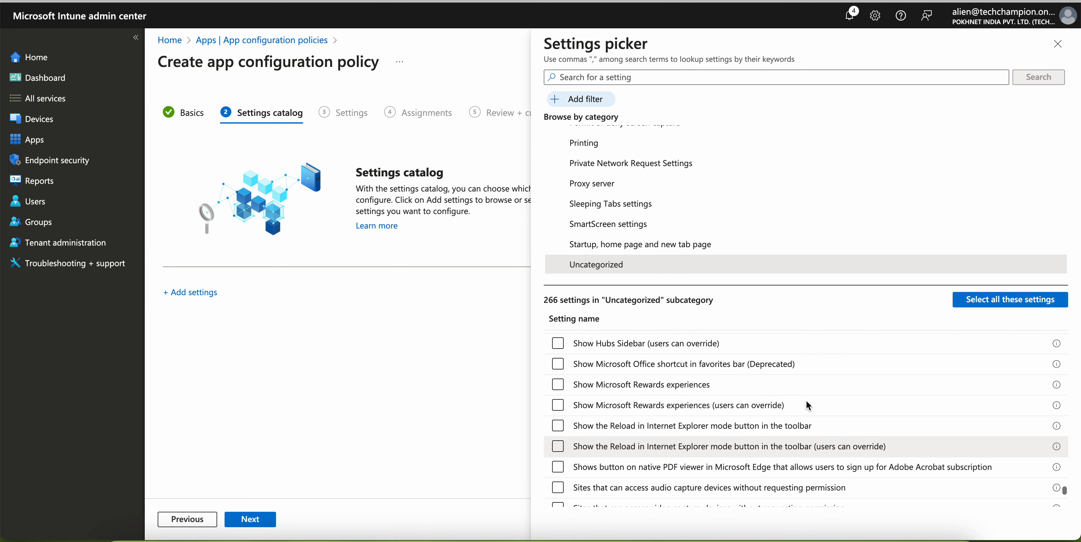
pyautogui.scroll(-7, 806, 399)
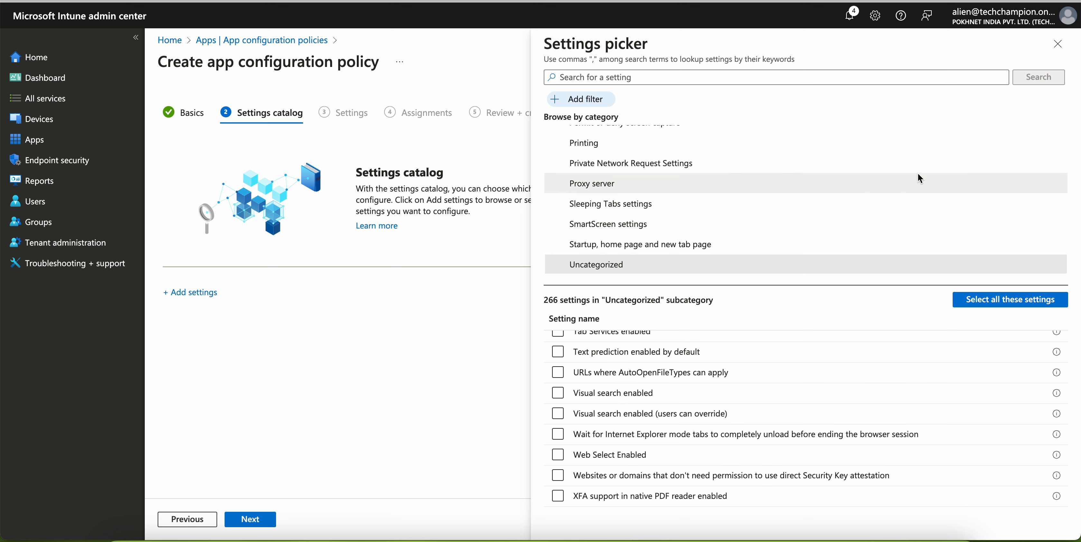
# Close the settings picker without adding any setting, recheck the policy basics and continue to the Settings page
pyautogui.click(1058, 43)
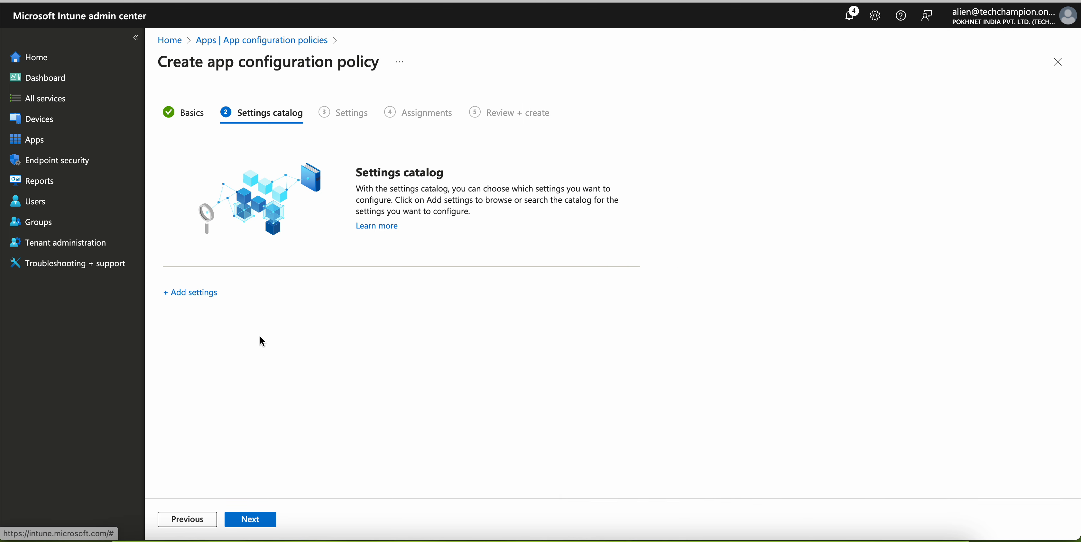
pyautogui.click(189, 520)
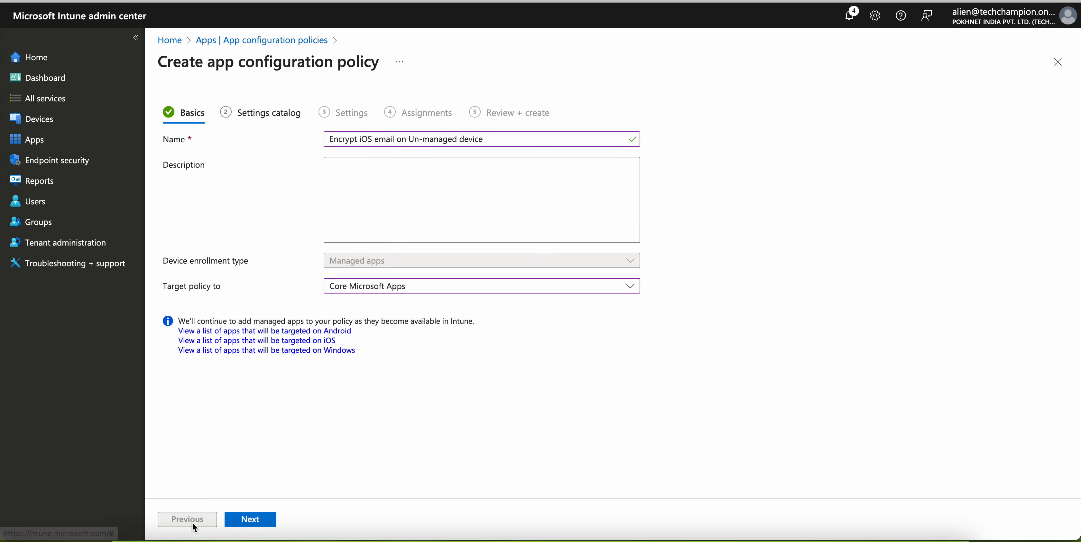
pyautogui.click(240, 520)
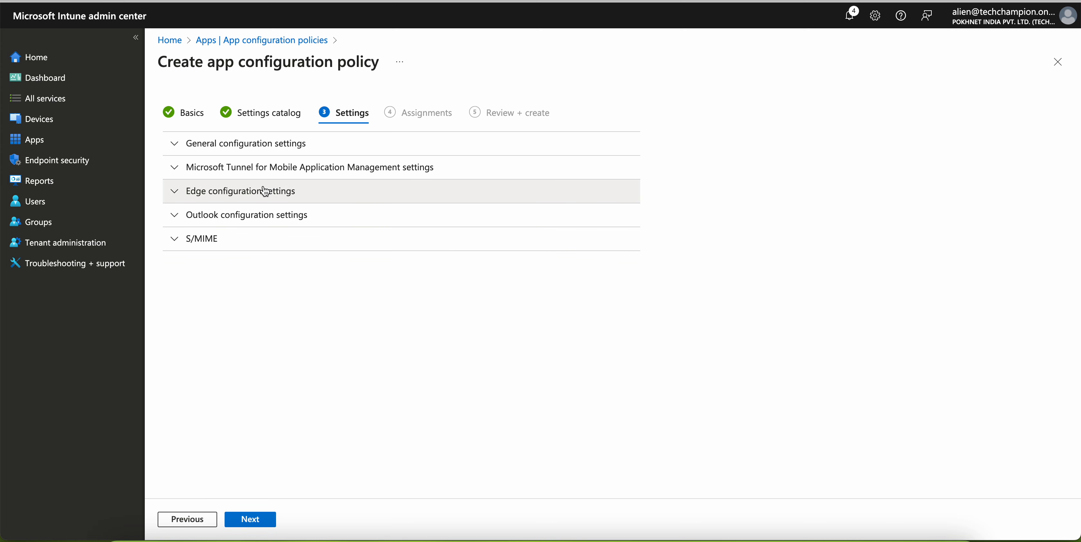
pyautogui.click(201, 522)
pyautogui.click(249, 520)
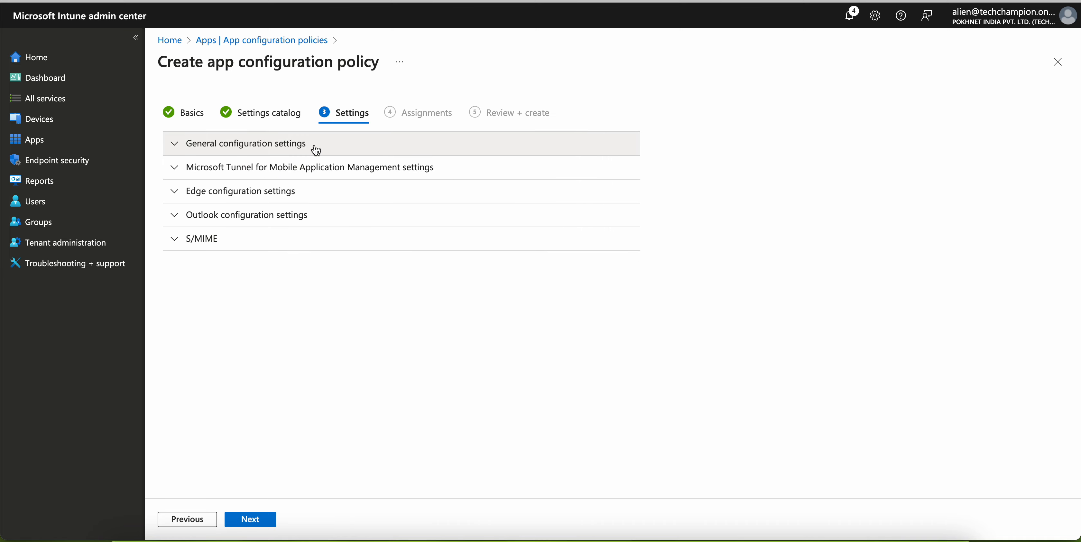
# In the policy's S/MIME section, set both Enable S/MIME and Encrypt all emails to Yes
pyautogui.click(245, 242)
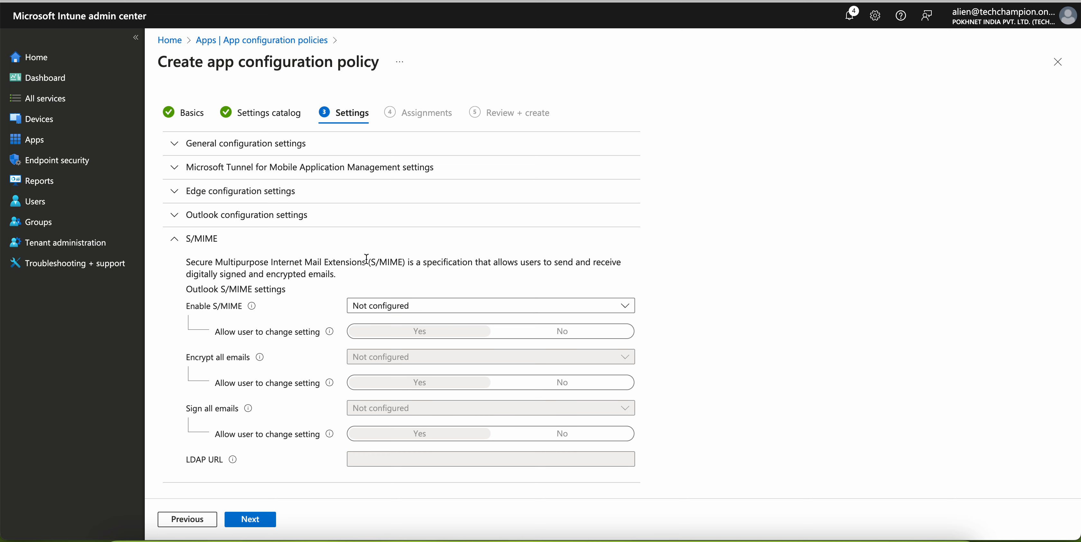
pyautogui.click(449, 309)
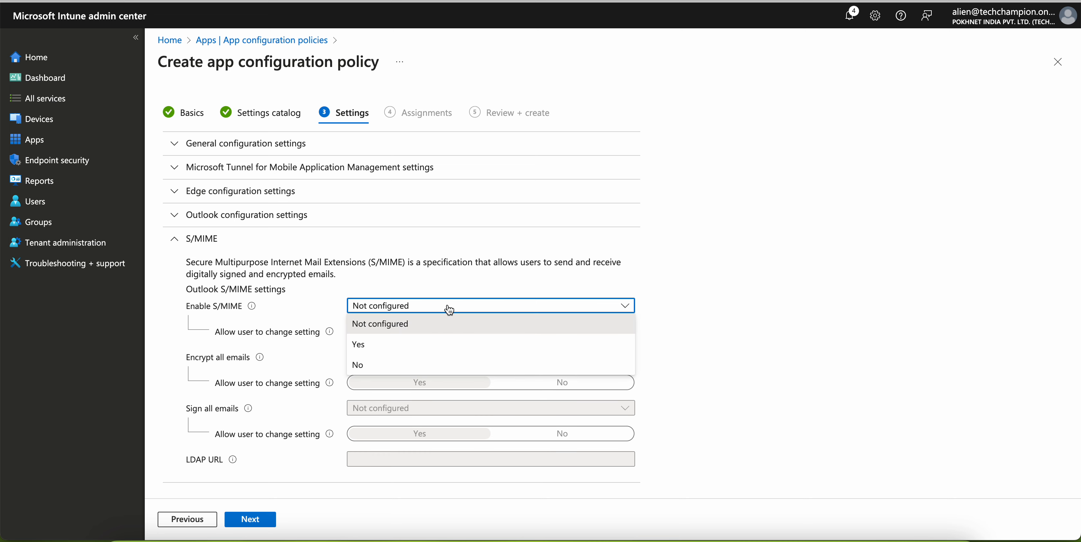
pyautogui.click(419, 341)
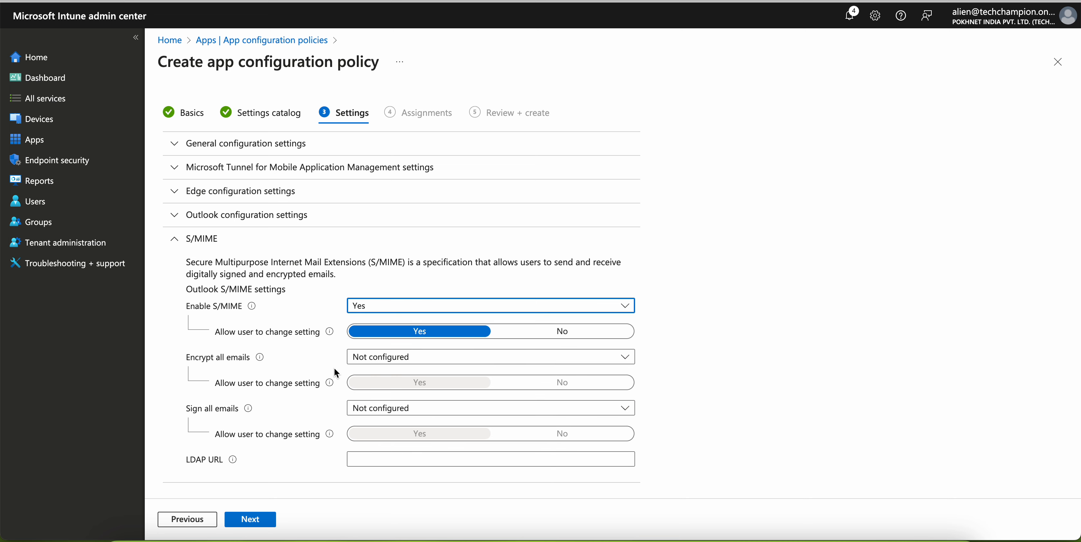
pyautogui.click(393, 361)
pyautogui.click(390, 396)
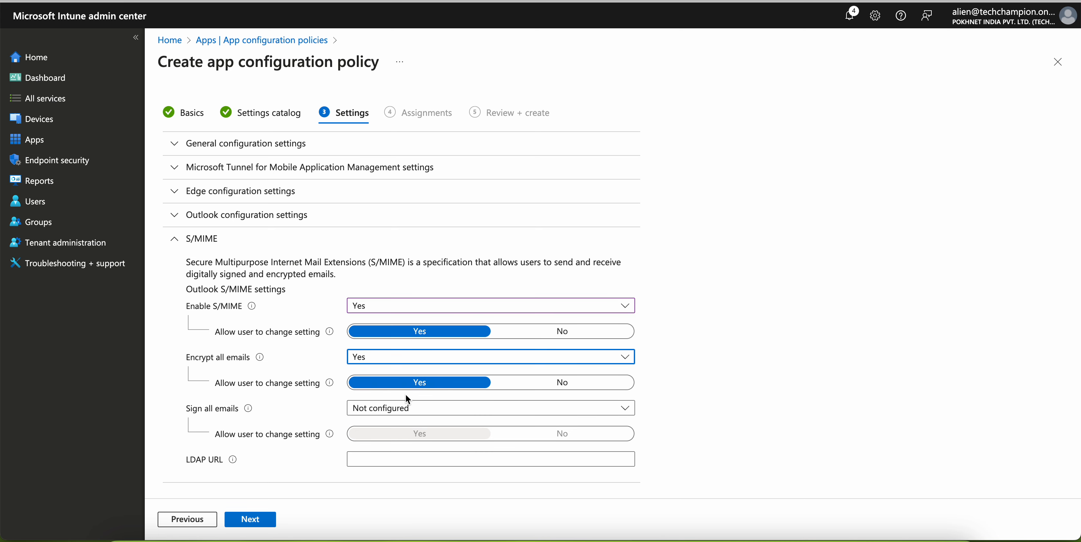
# Set Sign all emails to No and check the LDAP URL field, leaving it blank
pyautogui.scroll(-1, 451, 426)
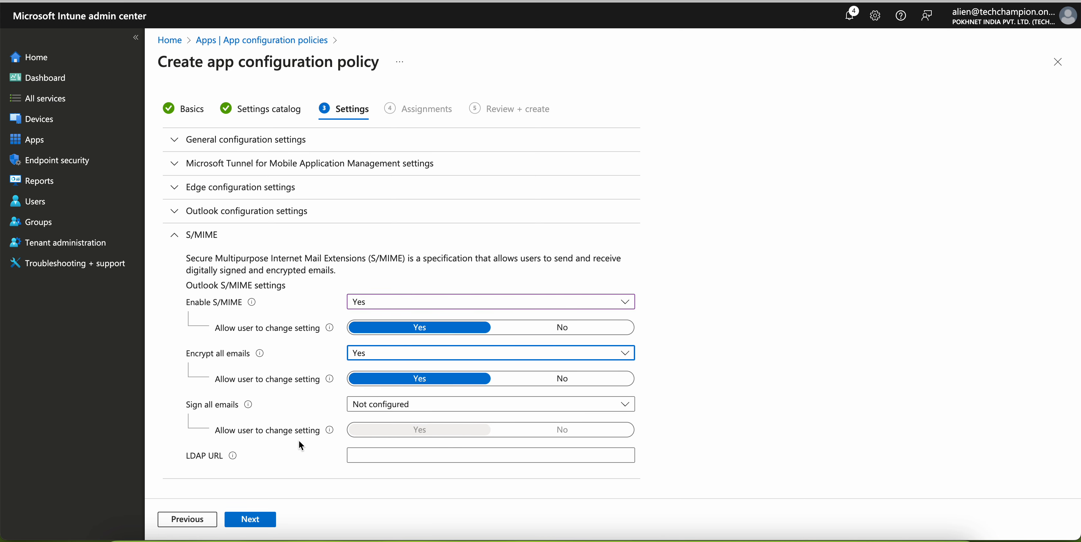
pyautogui.click(405, 405)
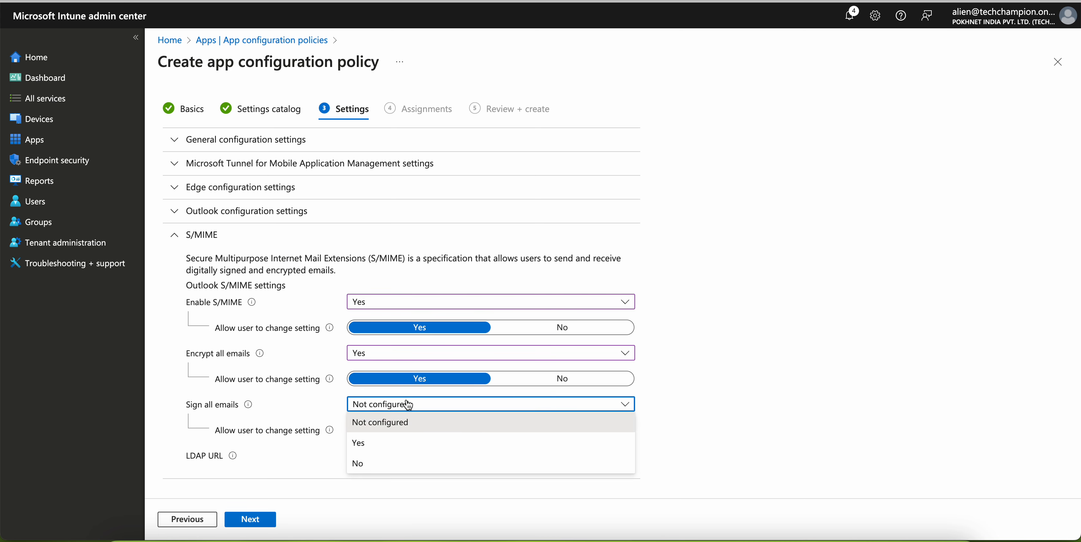
pyautogui.click(402, 459)
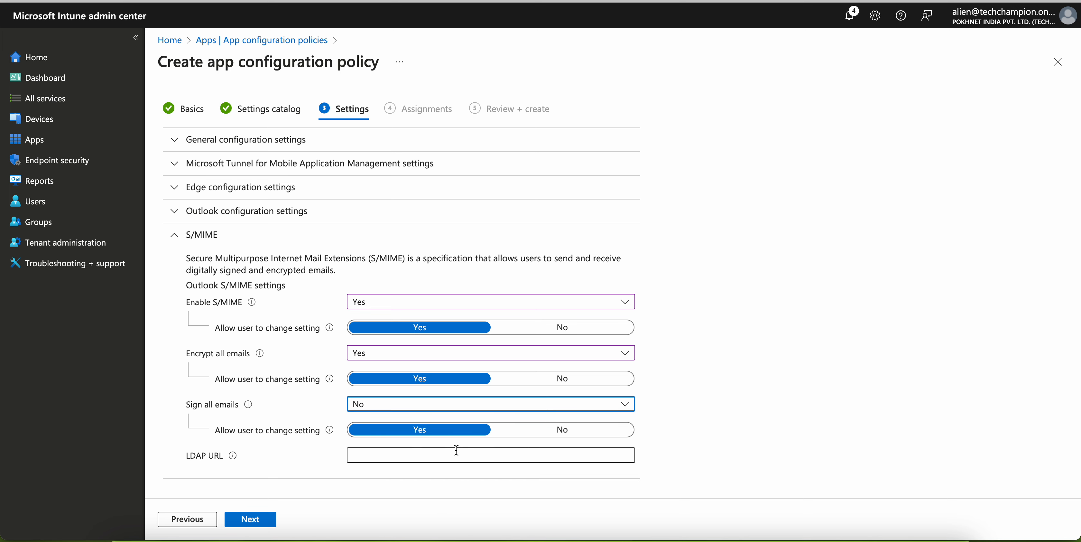
pyautogui.click(405, 454)
pyautogui.moveTo(232, 459)
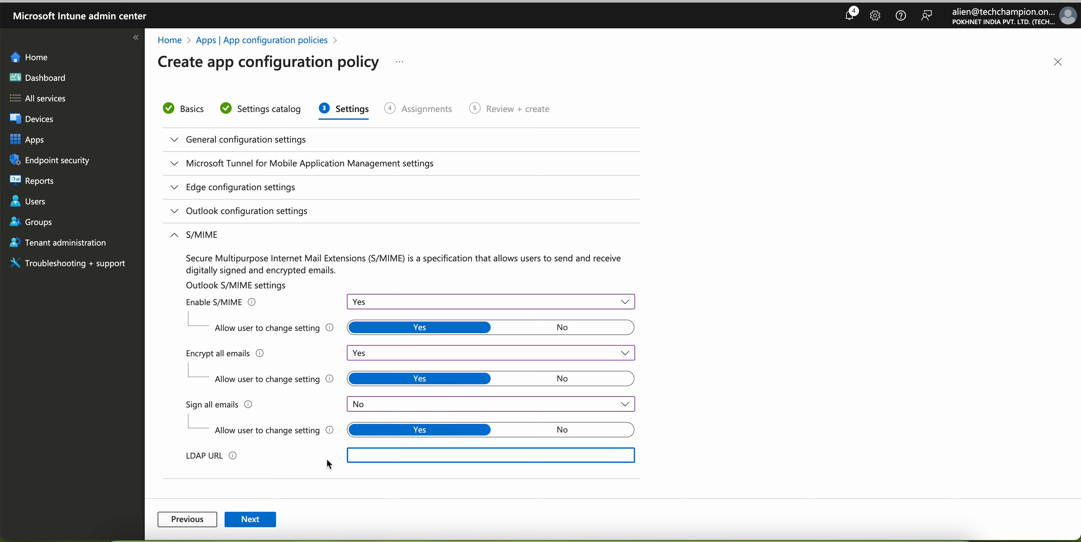
# Review the Outlook and General configuration settings for encryption options, then recheck the S/MIME section's Encrypt all emails setting
pyautogui.click(253, 220)
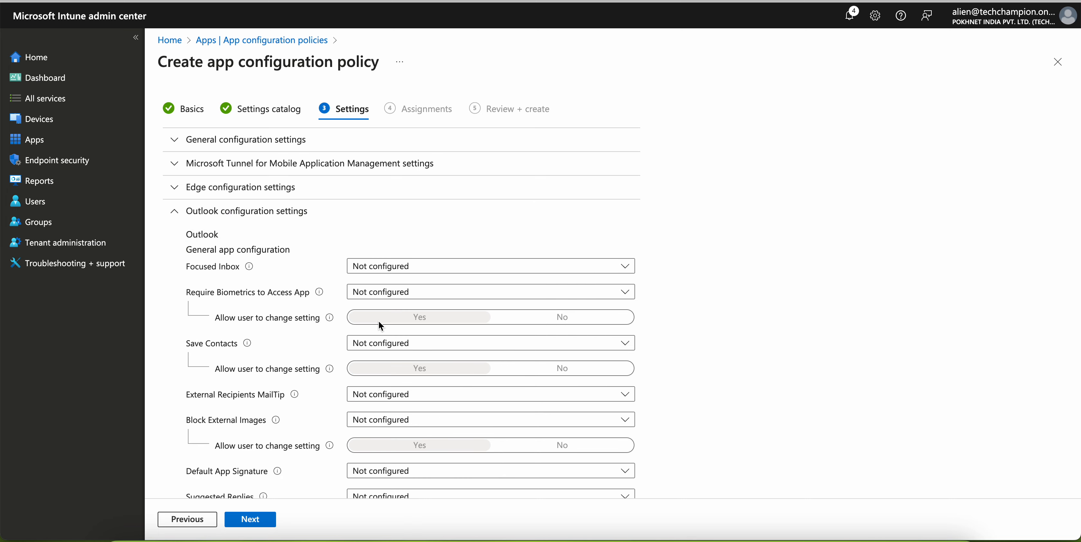
pyautogui.scroll(-3, 473, 312)
pyautogui.scroll(3, 473, 313)
pyautogui.scroll(-10, 474, 317)
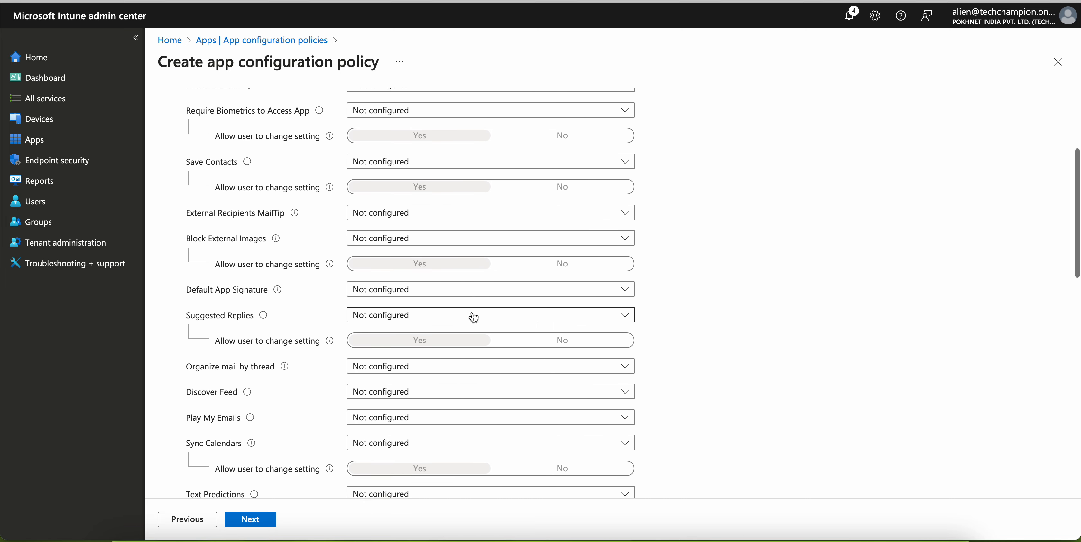
pyautogui.scroll(-3, 473, 314)
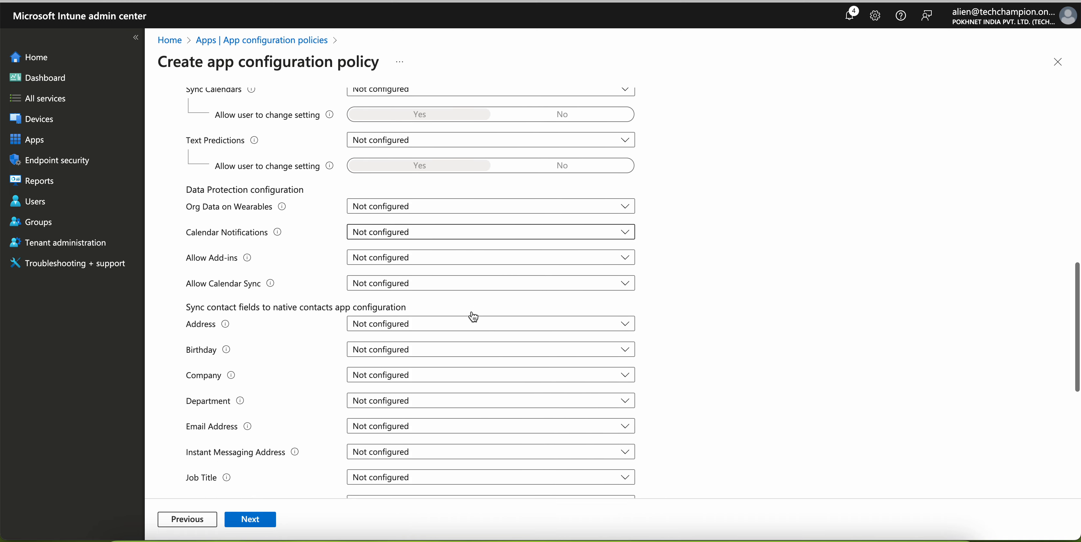
pyautogui.scroll(15, 472, 314)
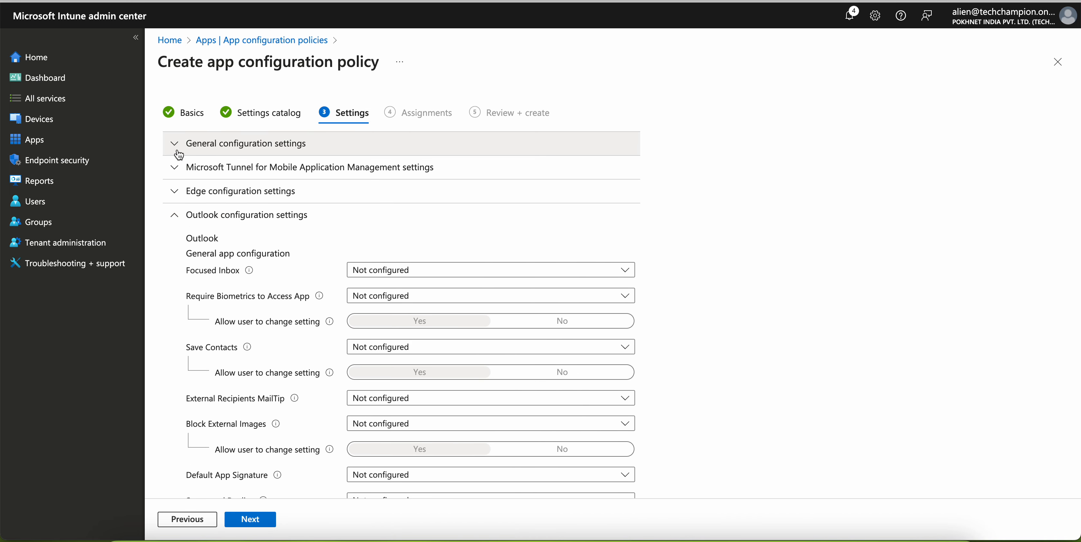
pyautogui.click(197, 148)
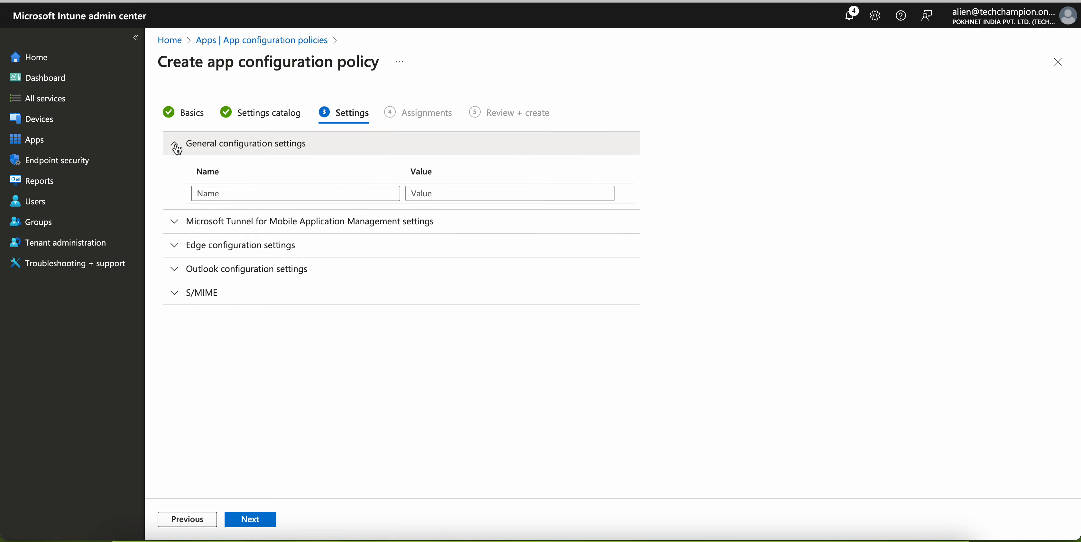
pyautogui.click(175, 293)
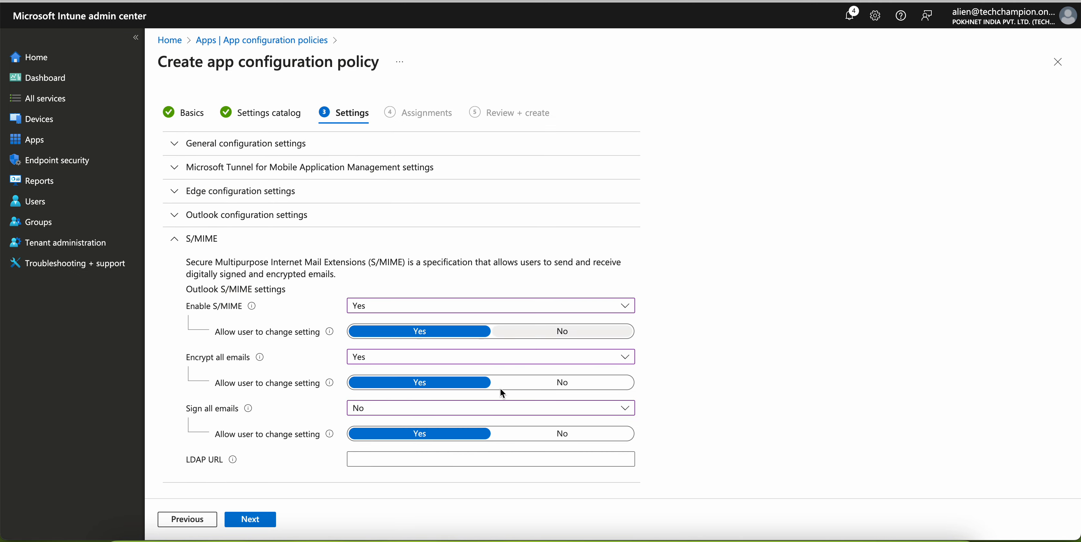
pyautogui.moveTo(254, 362); pyautogui.dragTo(178, 363)
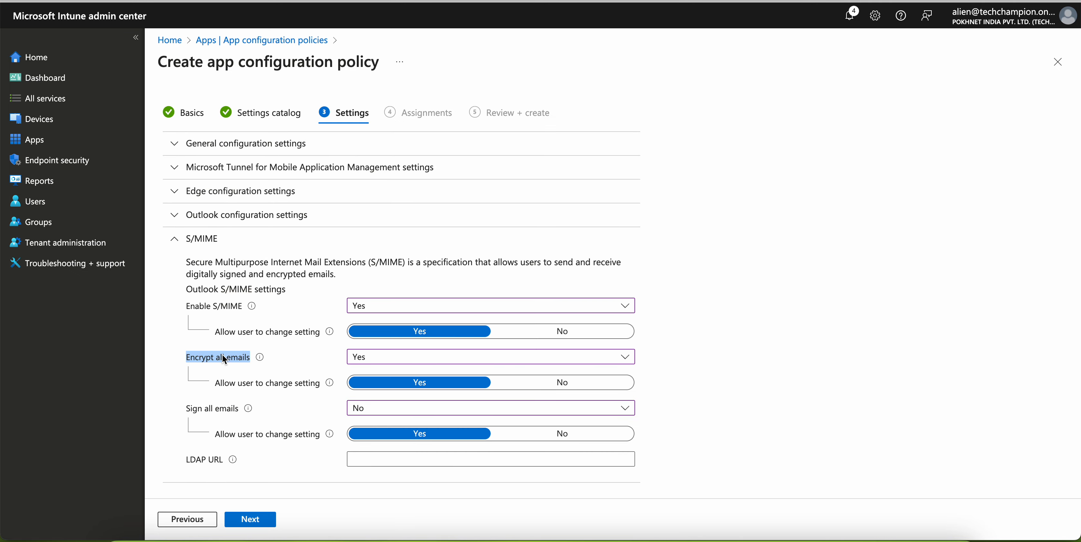
# Continue to Assignments, close the included-groups picker without selecting a group, and create the app configuration policy from the review page
pyautogui.click(260, 524)
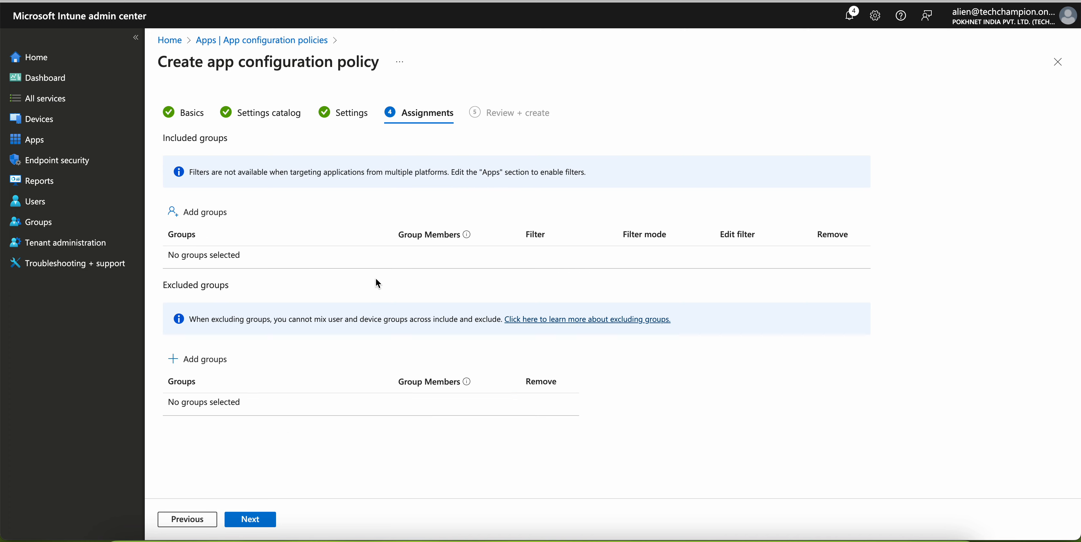
pyautogui.click(212, 212)
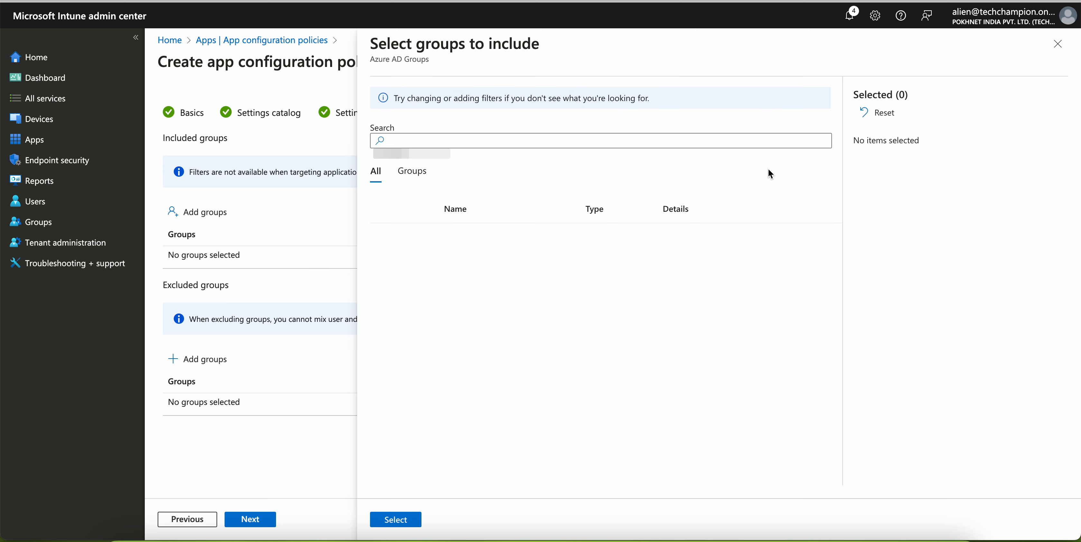
pyautogui.click(1051, 50)
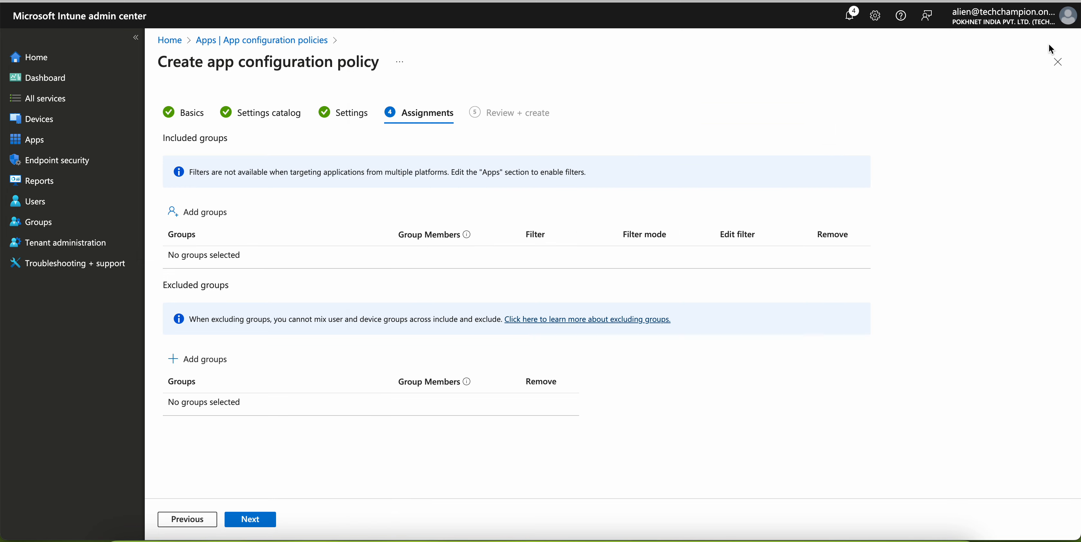
pyautogui.click(249, 524)
pyautogui.click(250, 514)
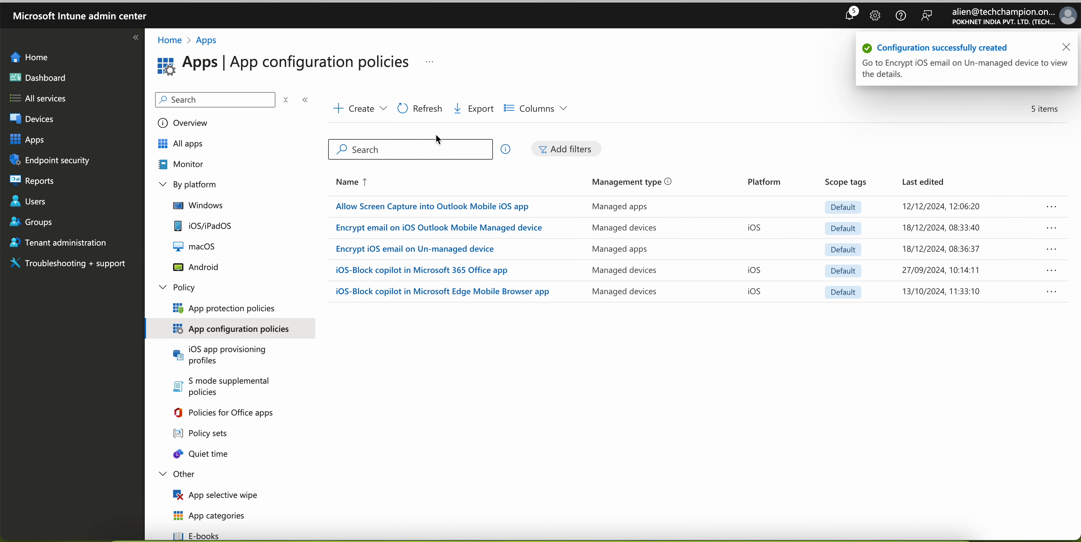
# Refresh the app configuration policies list, compare the management types of the two encryption policies and search the list for them
pyautogui.click(430, 114)
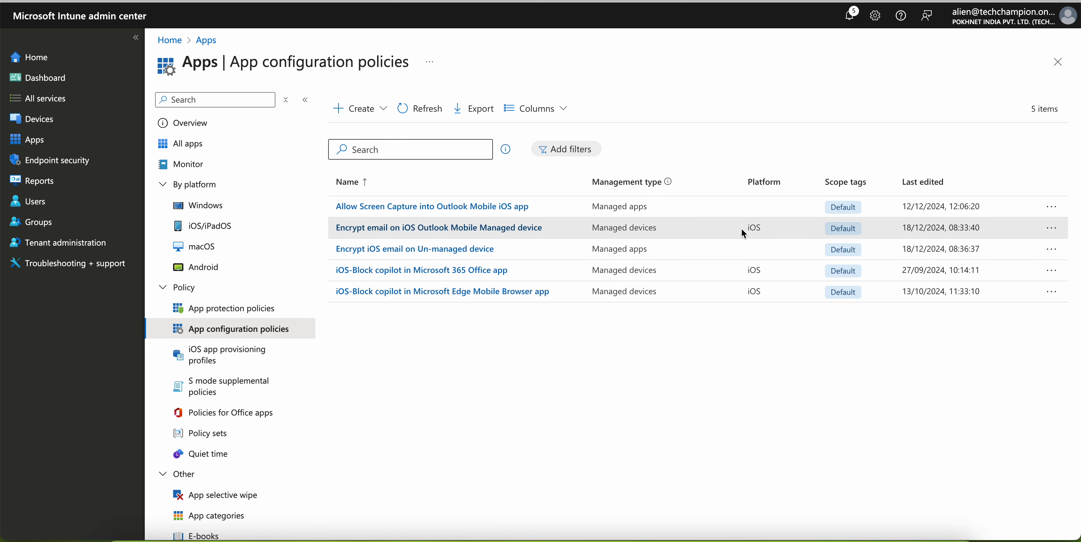
pyautogui.moveTo(673, 249); pyautogui.dragTo(593, 229)
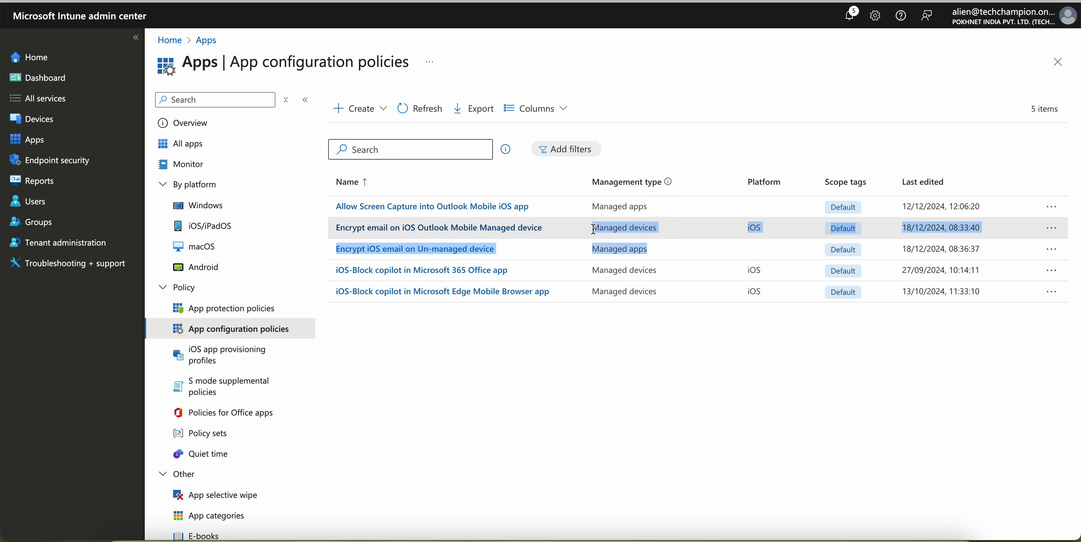
pyautogui.click(441, 150)
pyautogui.write('encrp')
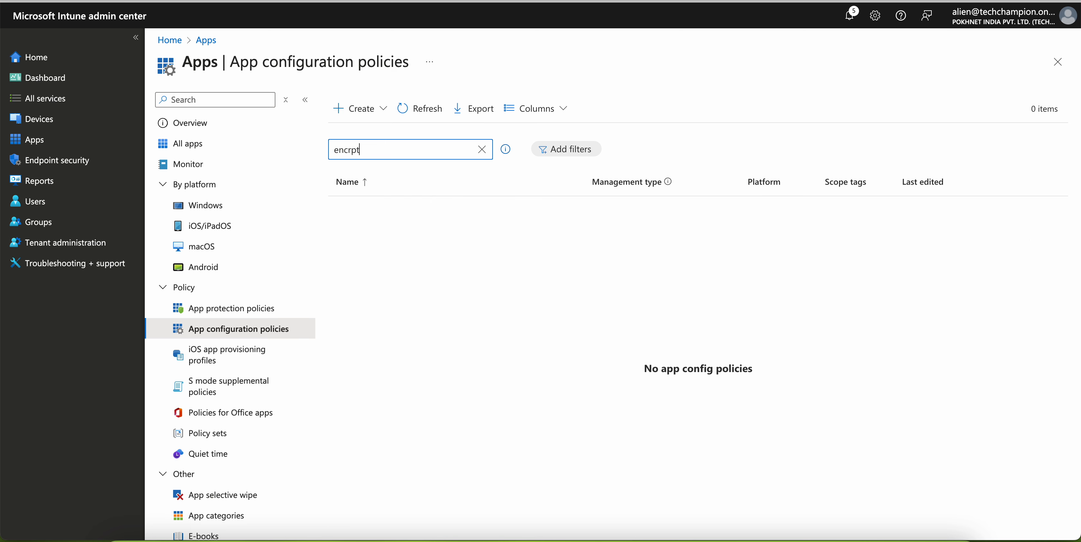
pyautogui.press('BackSpace')
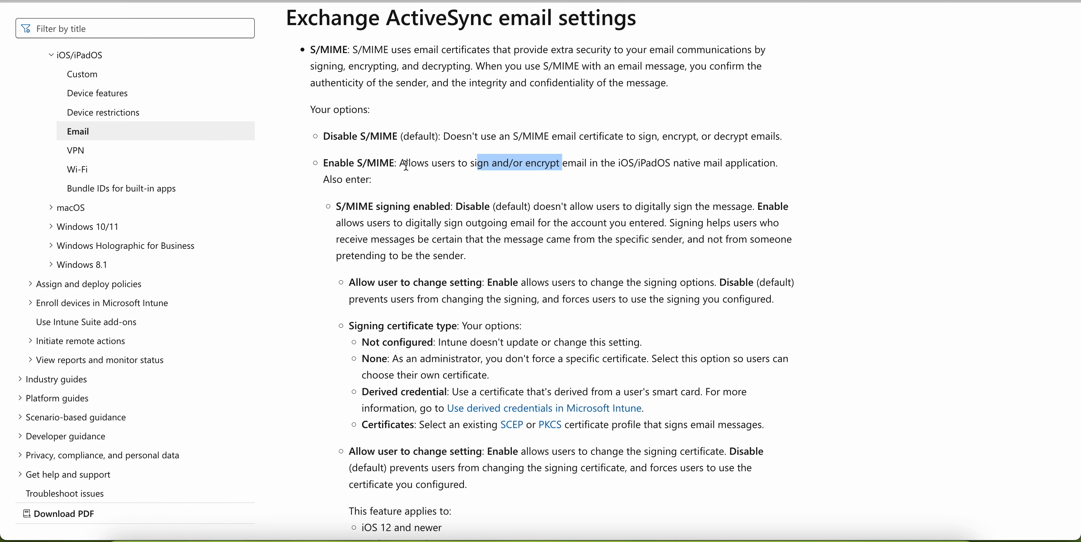
# Switch to the Intune iOS/iPadOS Email settings documentation and read what Enable S/MIME does in the native mail application
pyautogui.moveTo(404, 163); pyautogui.dragTo(534, 165)
pyautogui.click(547, 164)
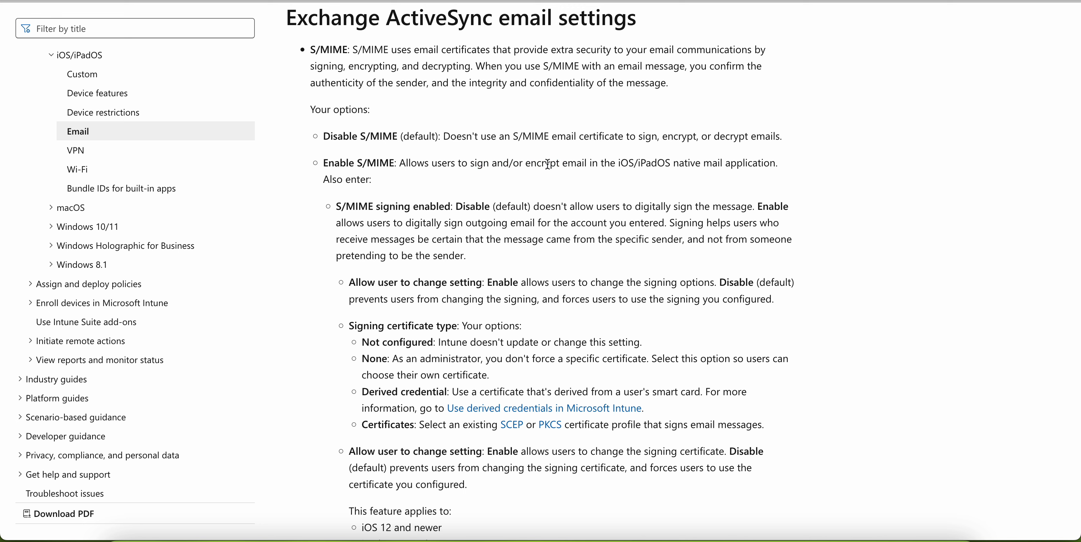
pyautogui.moveTo(603, 163); pyautogui.dragTo(769, 164)
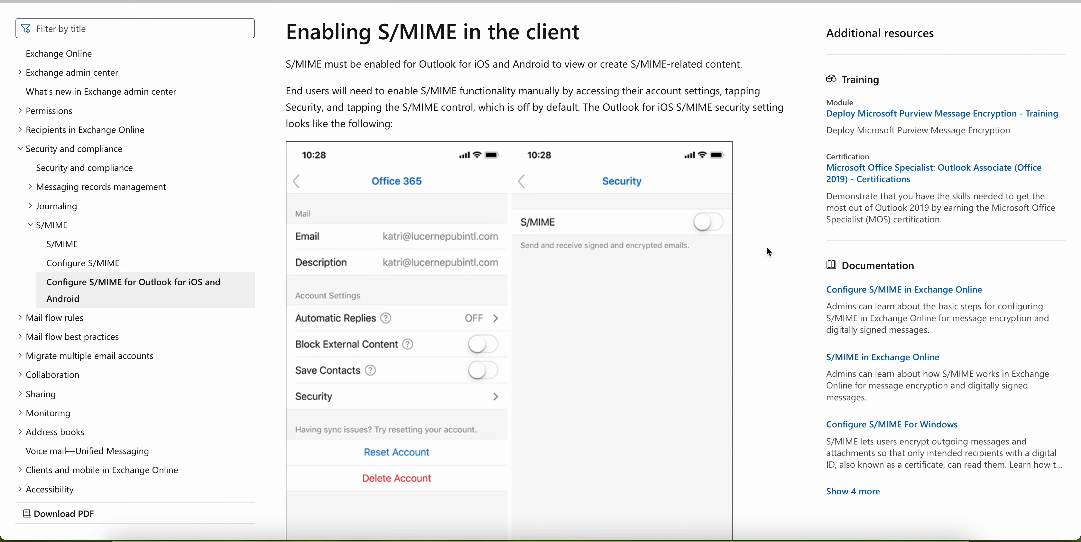
# In the Exchange Online article on S/MIME for Outlook mobile, read how users enable S/MIME in the client and view installed certificates
pyautogui.moveTo(307, 63); pyautogui.dragTo(522, 82)
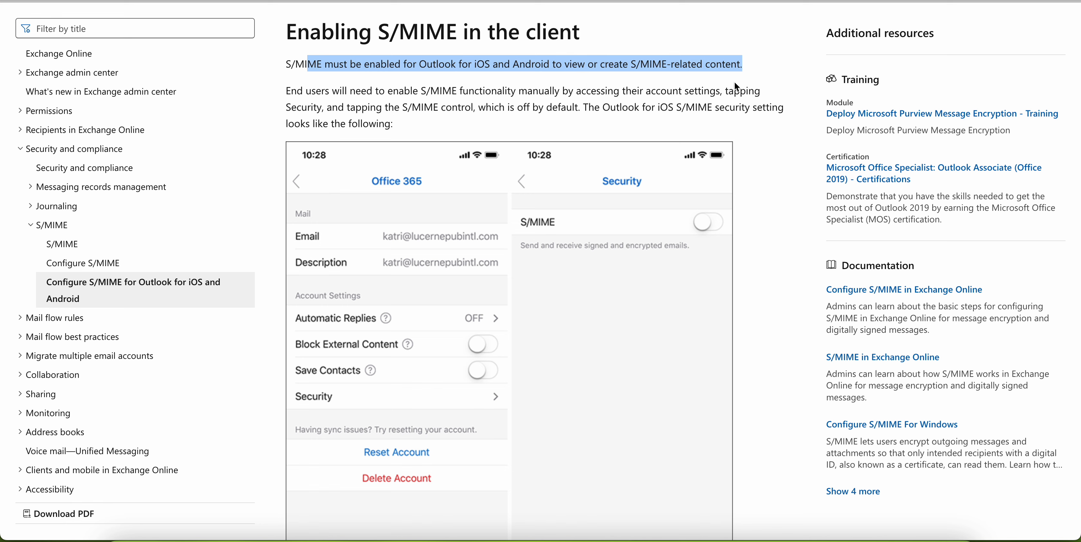
pyautogui.moveTo(303, 91); pyautogui.dragTo(483, 98)
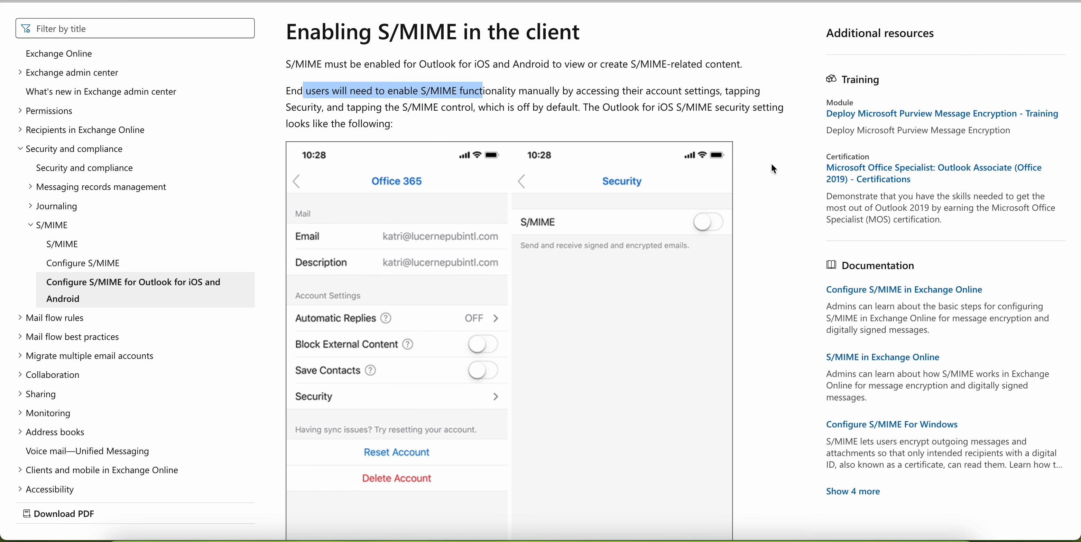
pyautogui.scroll(-2, 772, 166)
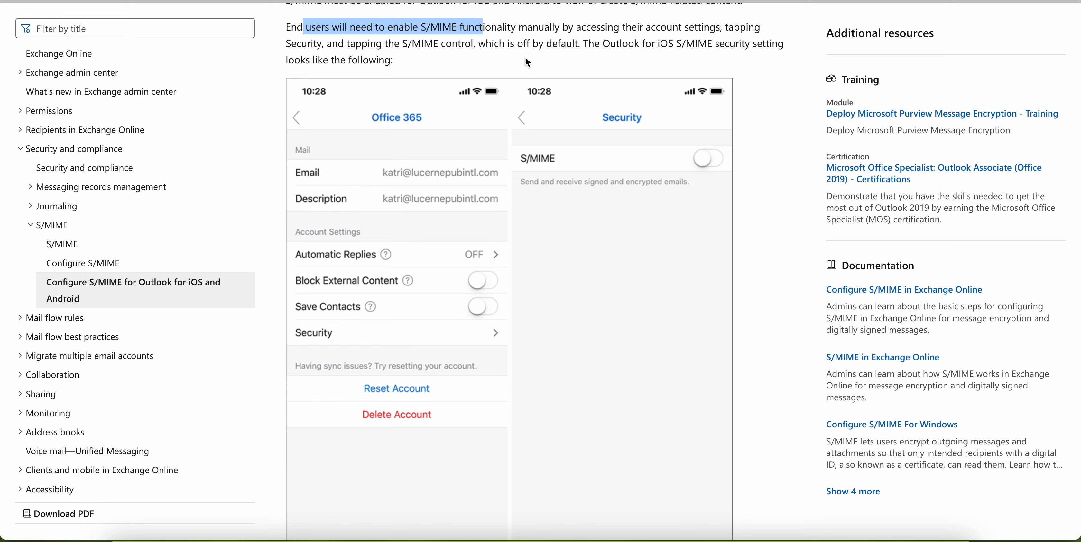
pyautogui.moveTo(487, 44); pyautogui.dragTo(778, 44)
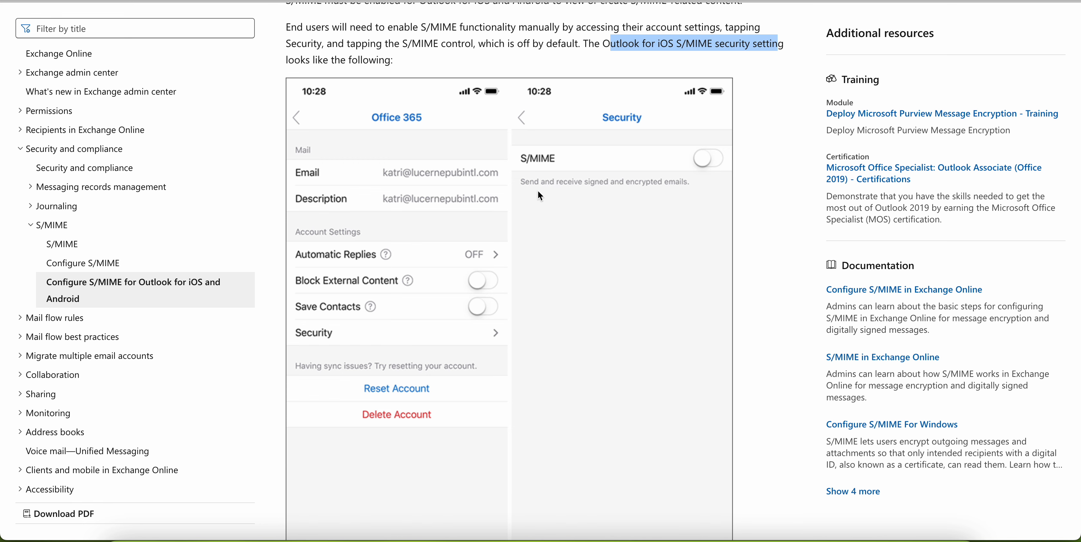
pyautogui.scroll(-10, 693, 190)
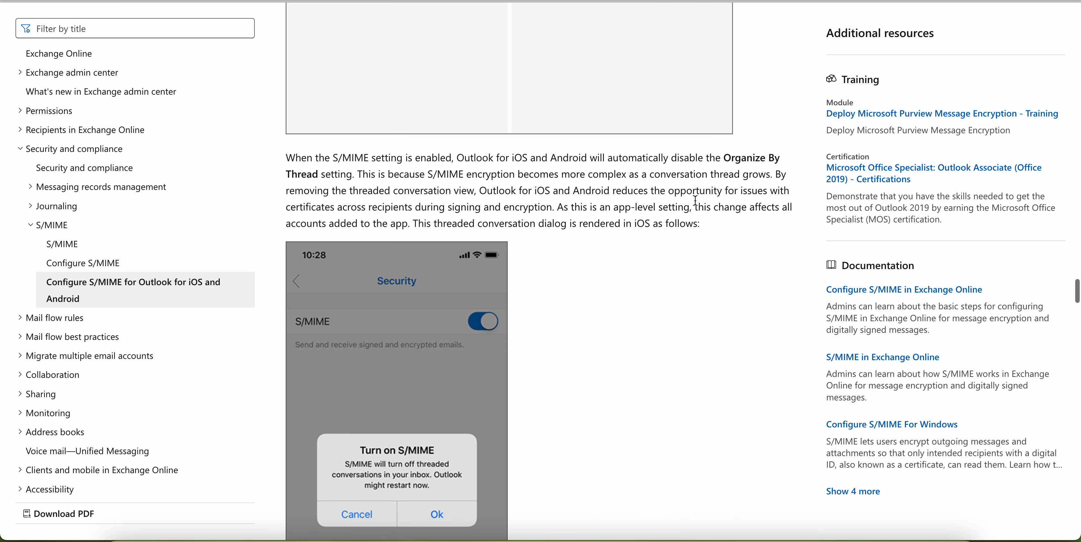
pyautogui.scroll(-2, 705, 282)
pyautogui.scroll(-1, 704, 279)
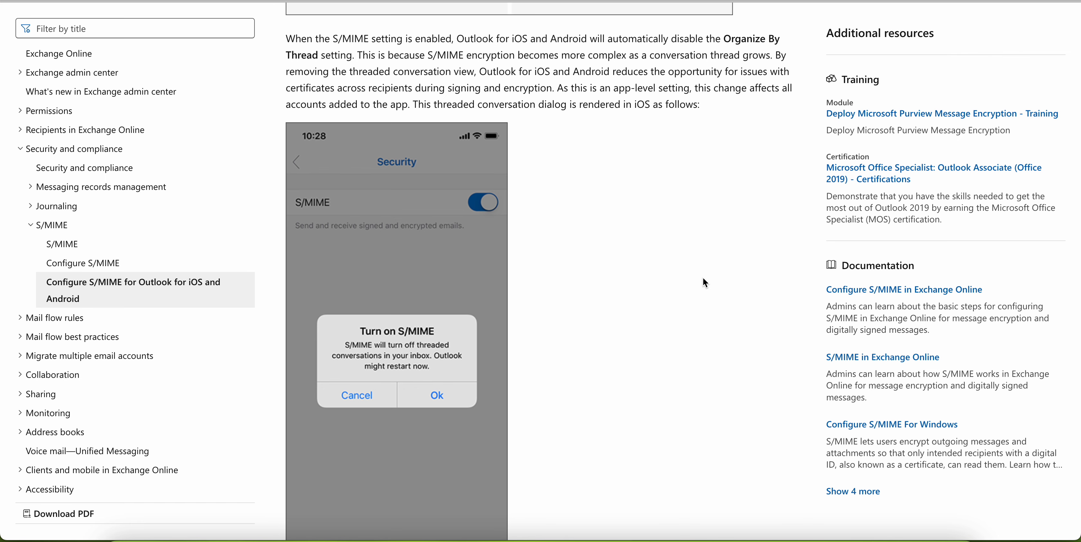
pyautogui.scroll(-2, 705, 283)
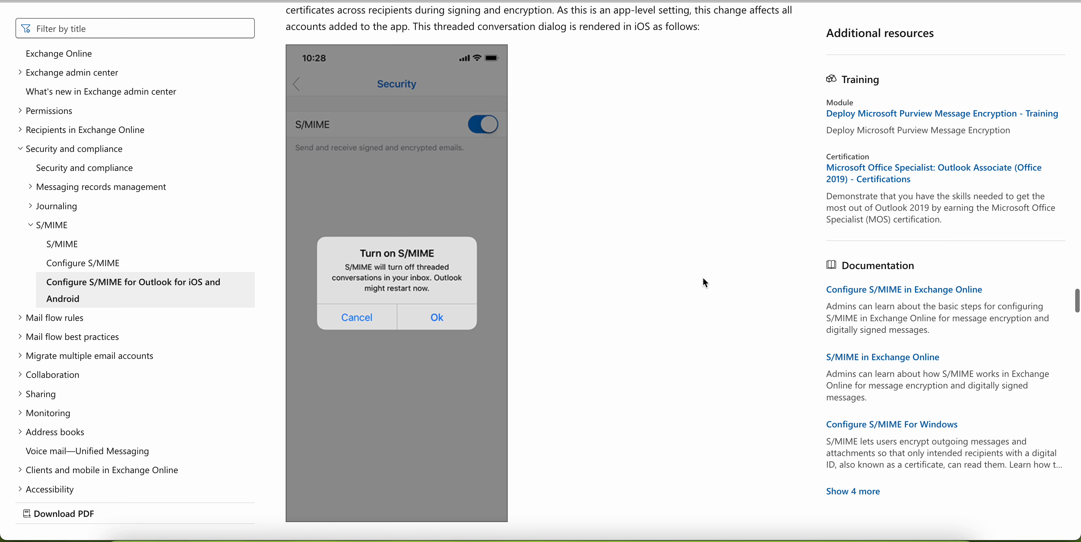
pyautogui.scroll(-5, 704, 284)
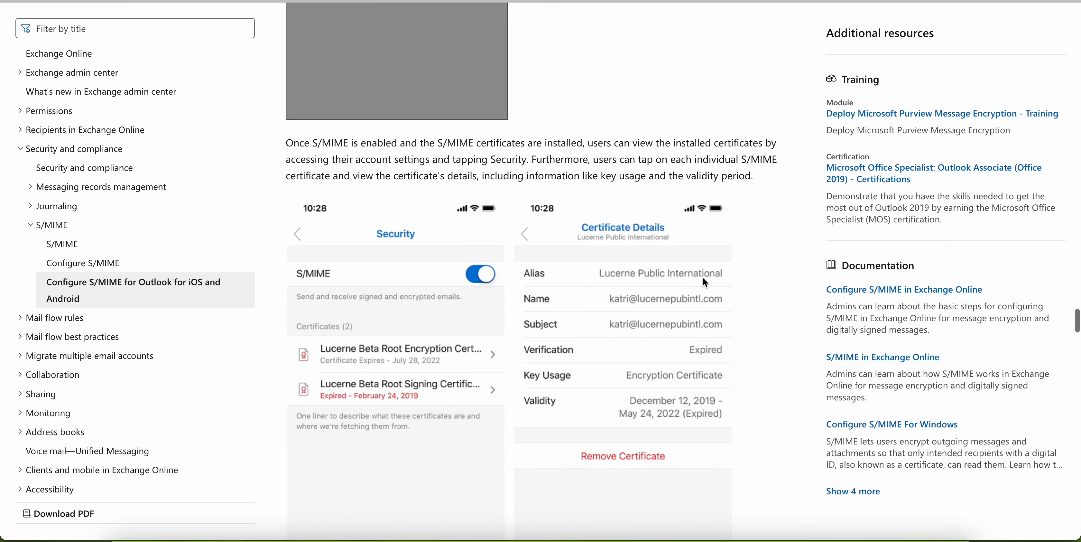
pyautogui.scroll(-2, 705, 284)
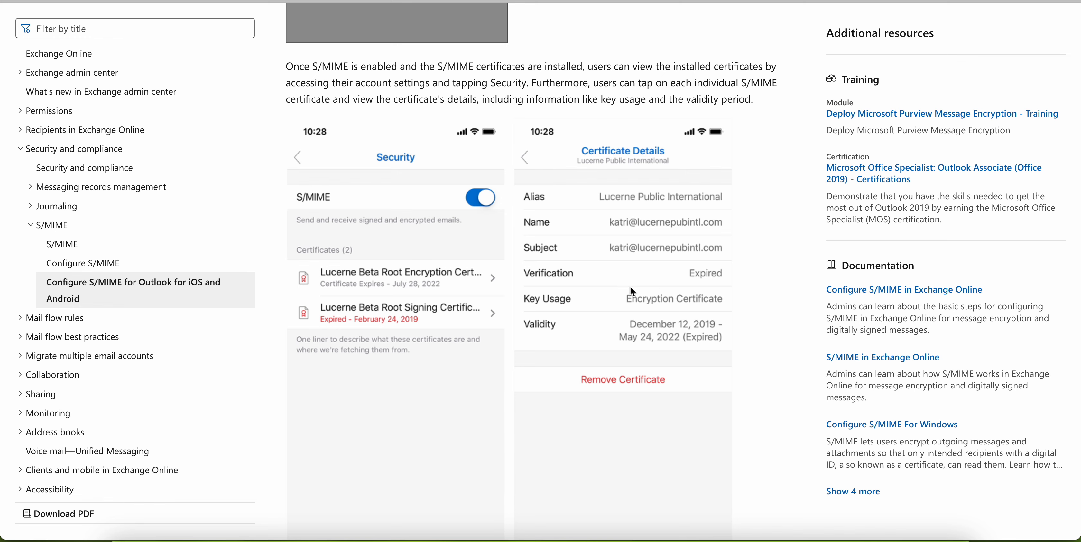
pyautogui.scroll(-5, 727, 311)
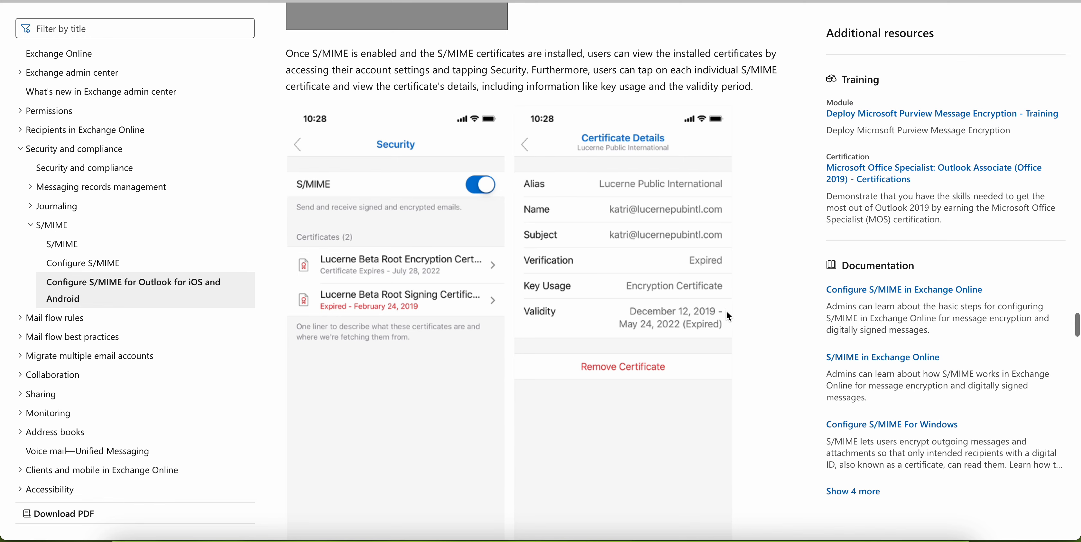
# Read the article's sections on LDAP support for certificate lookup, viewing S/MIME messages and installing a sender's public certificate key
pyautogui.scroll(-8, 726, 313)
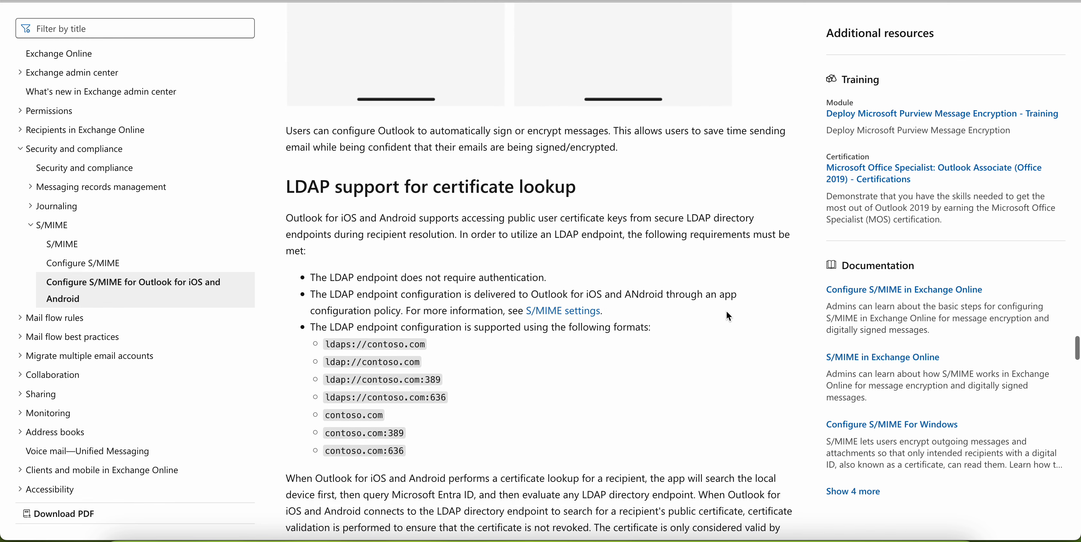
pyautogui.scroll(3, 726, 311)
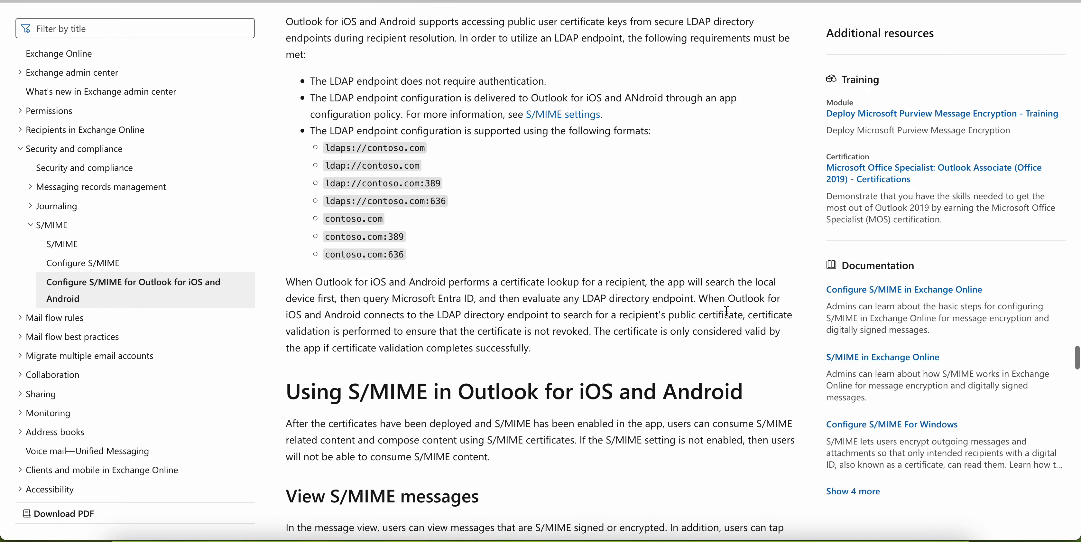
pyautogui.scroll(-1, 726, 311)
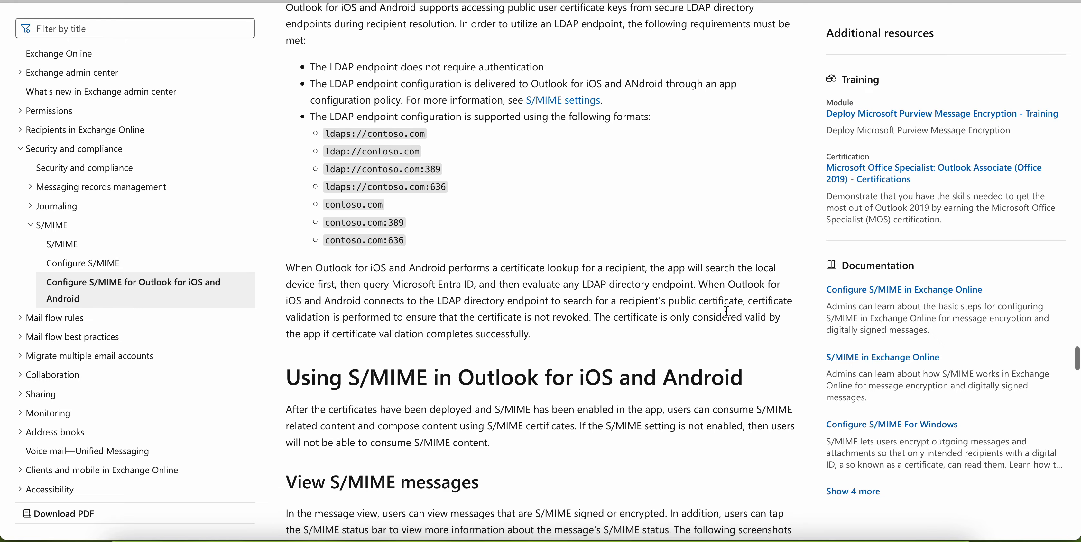
pyautogui.scroll(1, 727, 311)
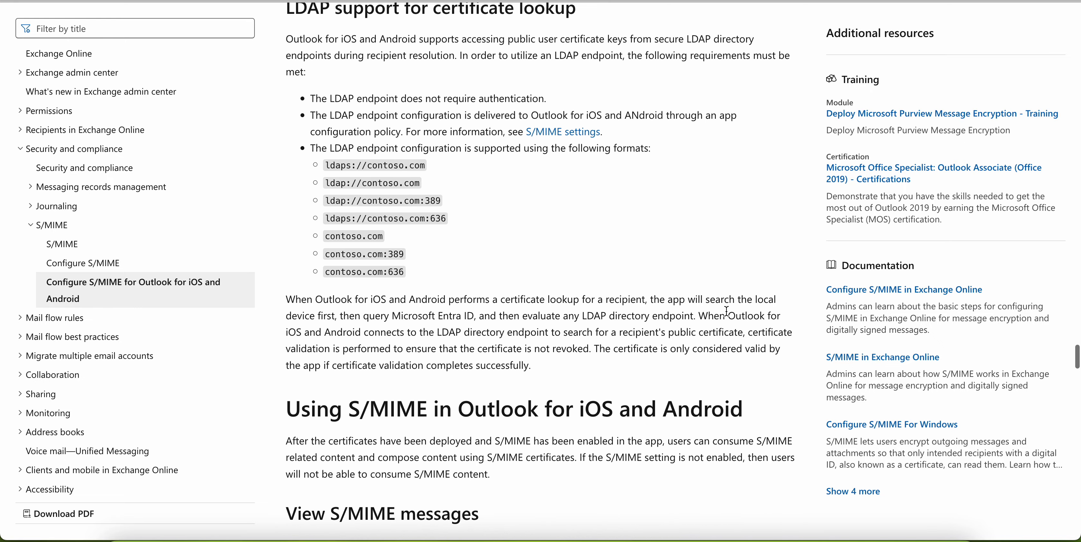
pyautogui.scroll(-4, 728, 316)
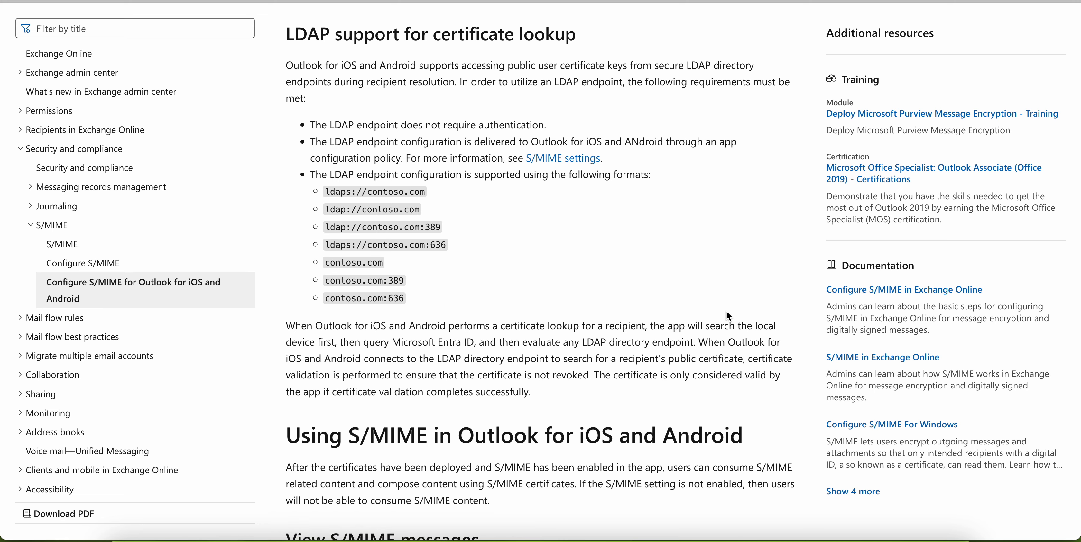
pyautogui.scroll(-4, 728, 315)
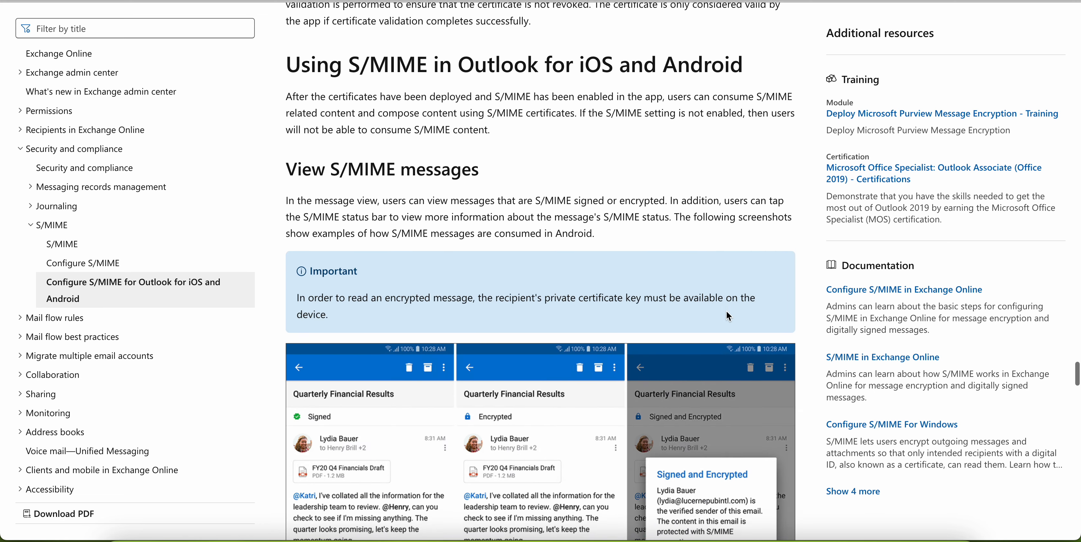
pyautogui.scroll(-1, 728, 315)
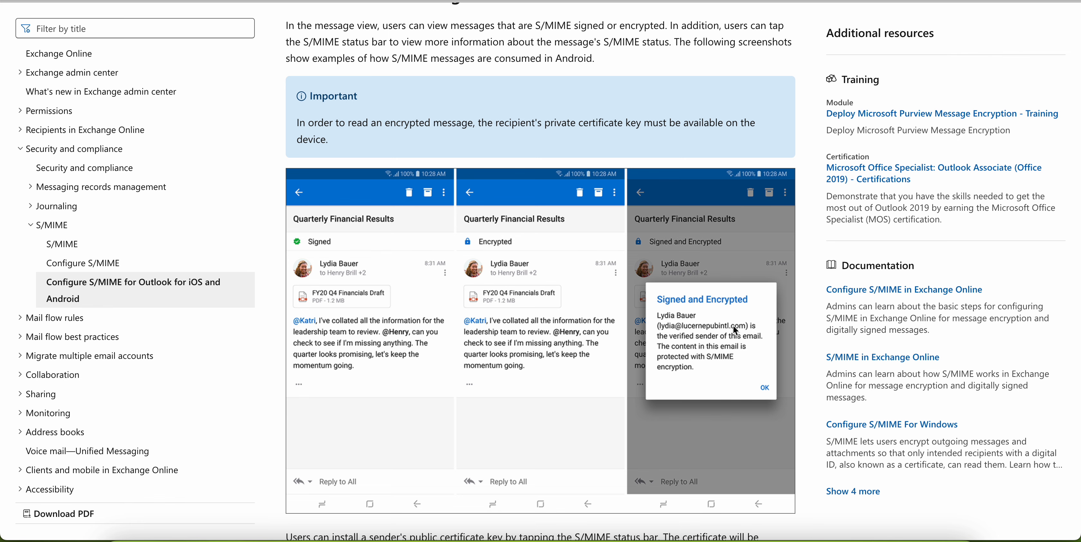
pyautogui.scroll(-9, 732, 334)
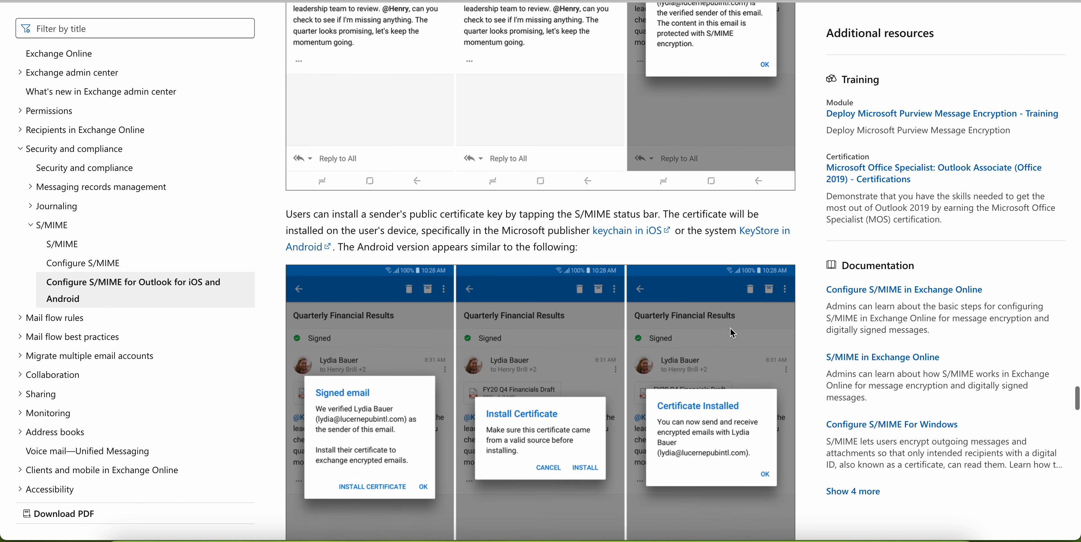
# Examine the article's examples of installing a sender's certificate and of the certificate error warnings in Outlook mobile
pyautogui.scroll(-2, 732, 333)
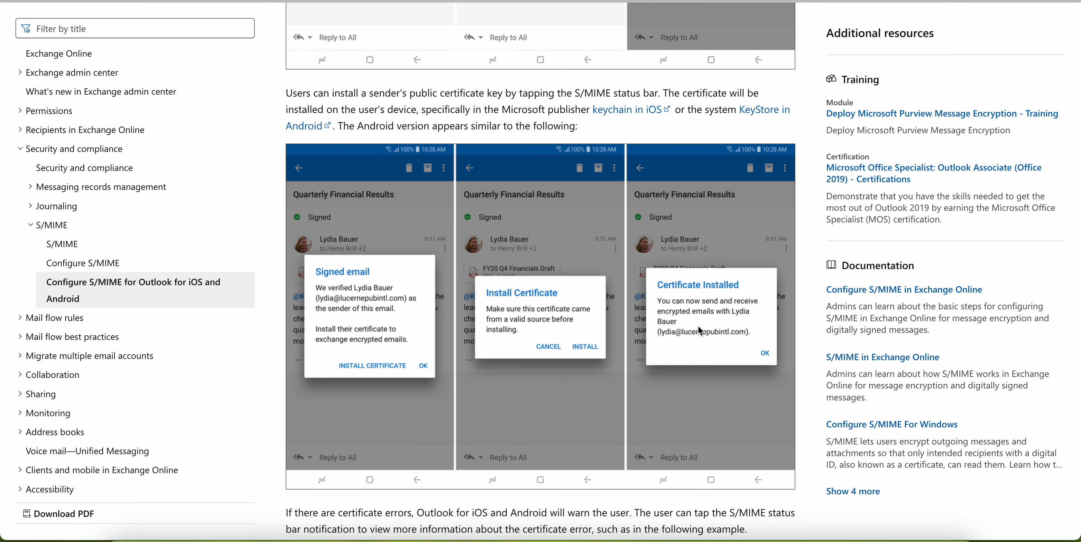
pyautogui.scroll(-8, 718, 328)
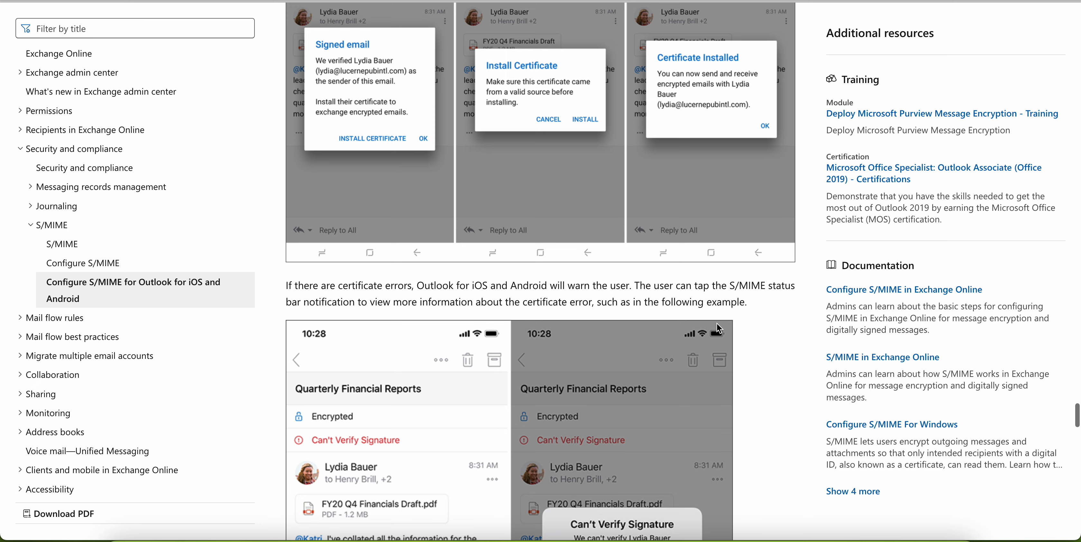
pyautogui.scroll(-1, 717, 323)
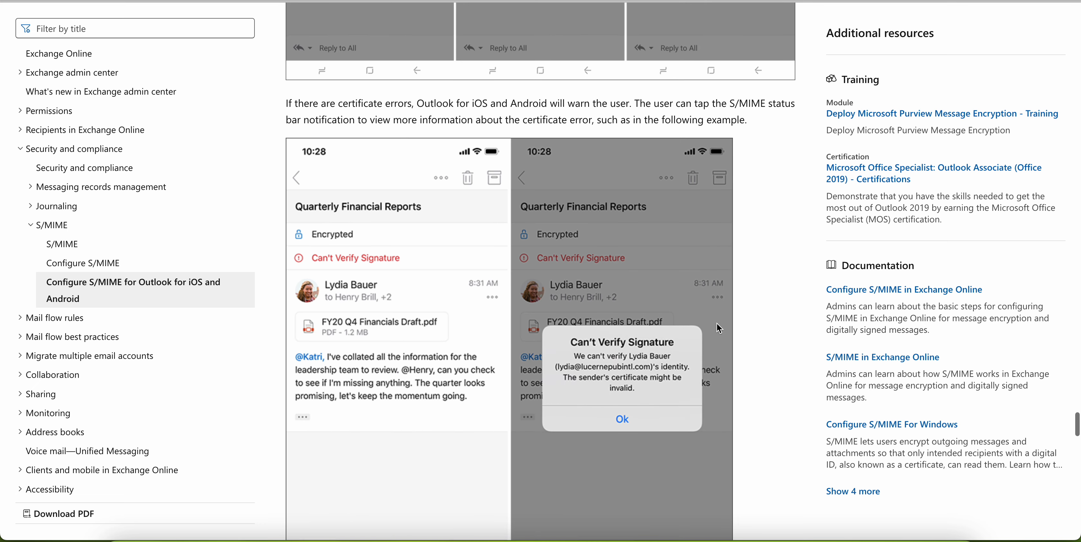
pyautogui.scroll(-1, 719, 329)
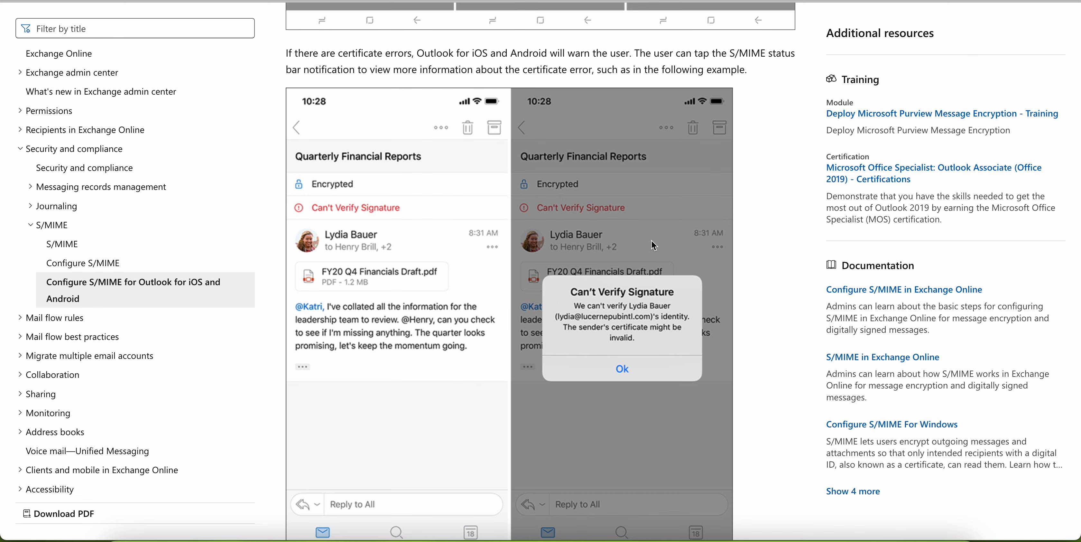
# Read the Create S/MIME messages section on certificate validity checks, the Sign and Encrypt options and the handling of invalid recipients
pyautogui.scroll(-10, 694, 329)
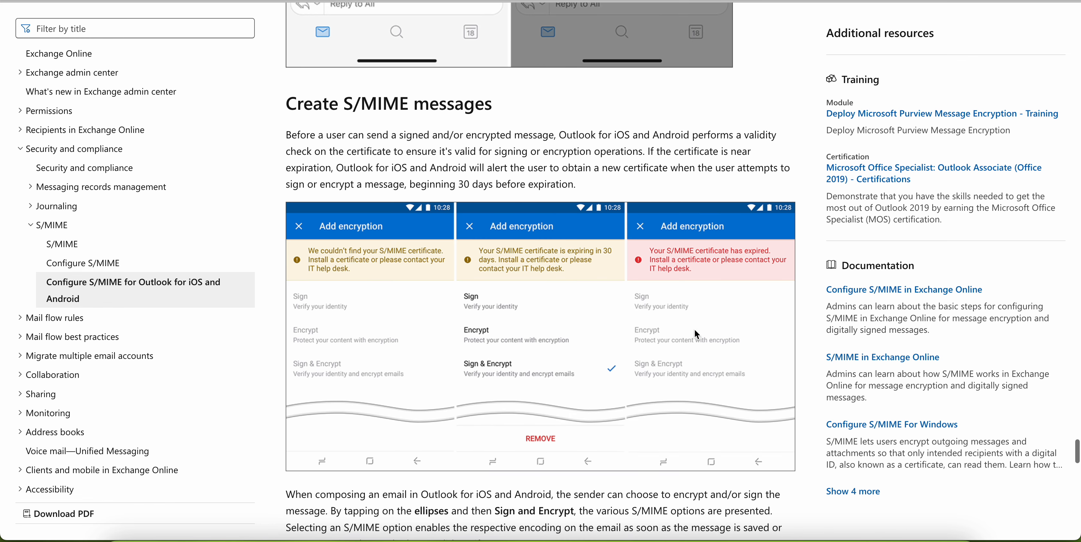
pyautogui.scroll(-1, 695, 330)
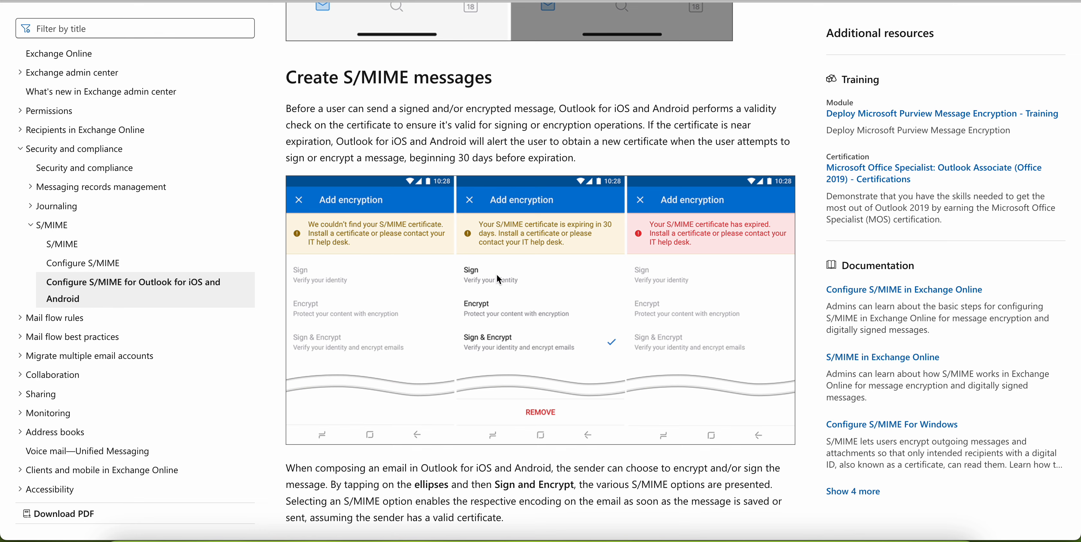
pyautogui.scroll(-8, 698, 304)
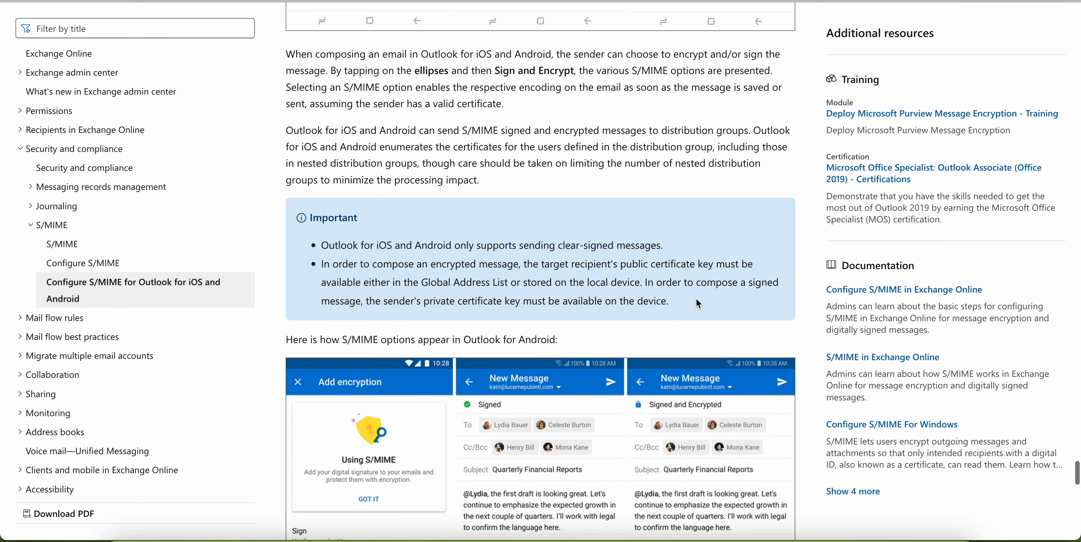
pyautogui.scroll(-5, 698, 304)
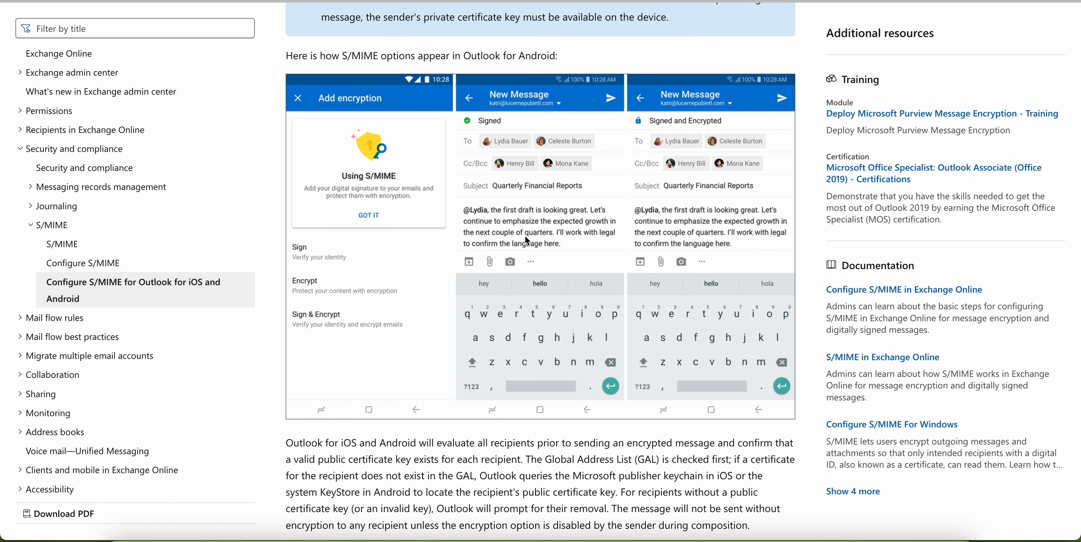
pyautogui.scroll(-8, 673, 295)
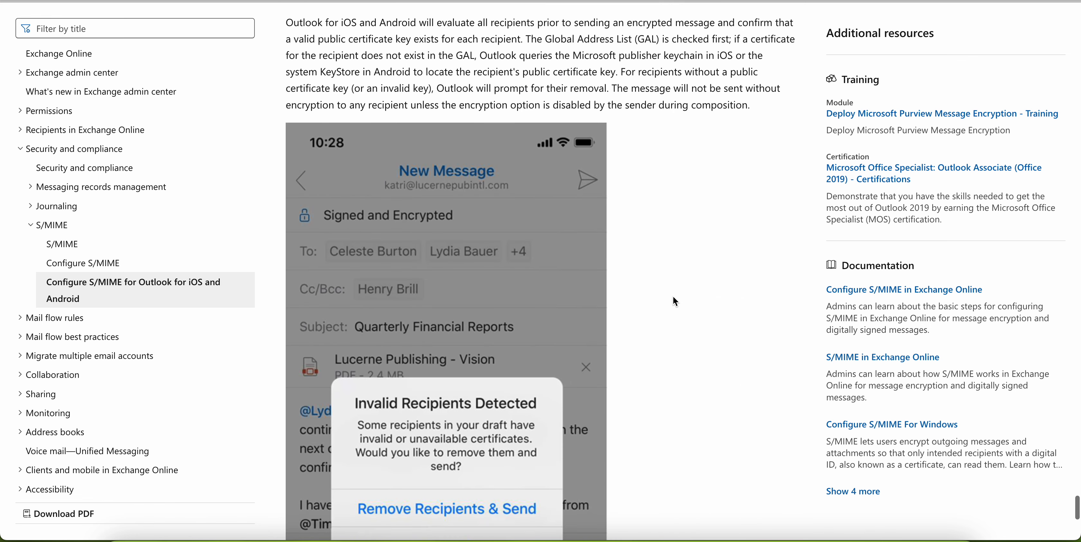
pyautogui.scroll(-2, 674, 299)
pyautogui.scroll(-5, 673, 296)
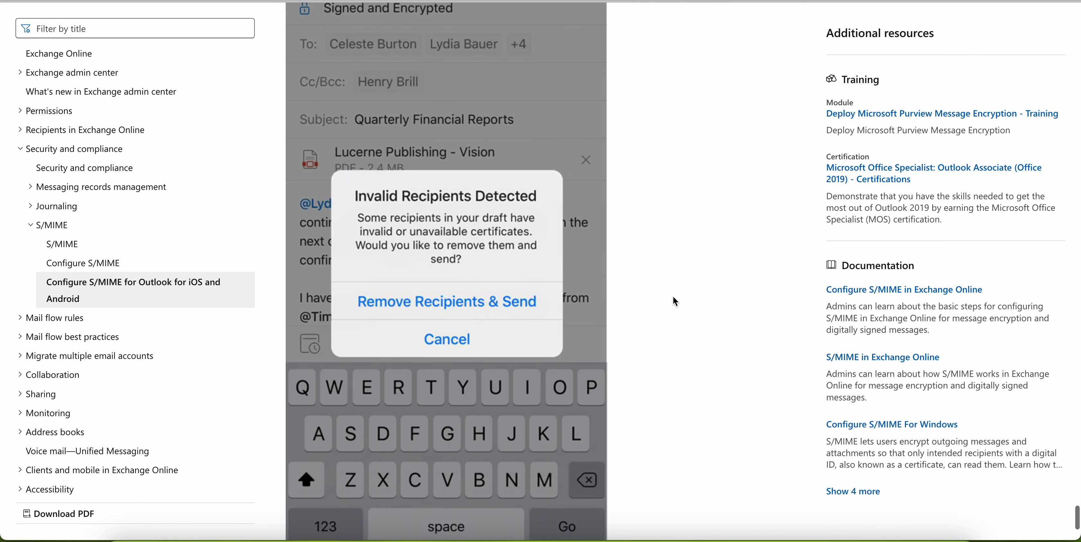
# Skim the open Intune articles on managing Outlook, using S/MIME to encrypt email and the iOS/iPadOS Exchange ActiveSync email settings
pyautogui.click(794, 1)
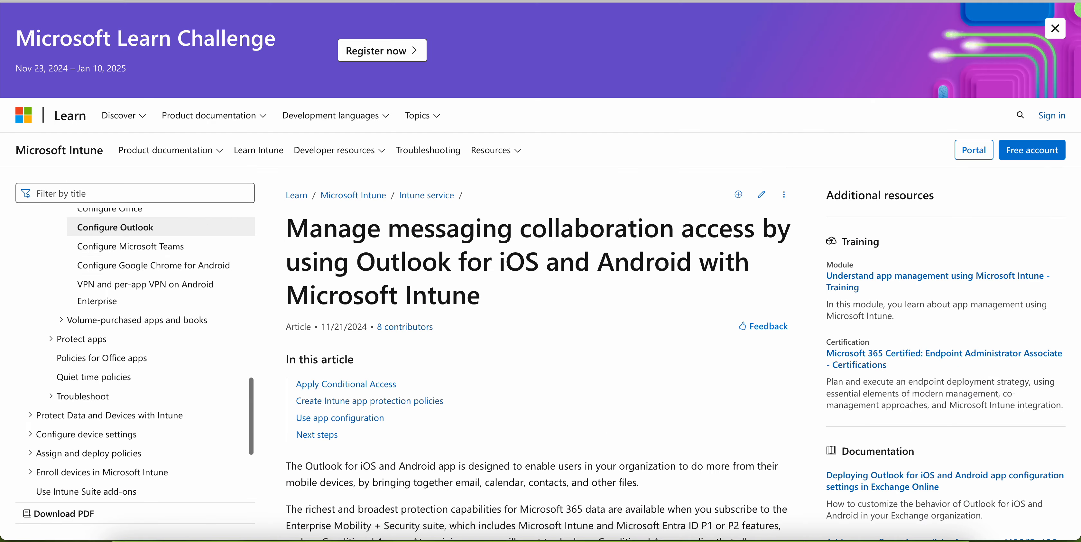
pyautogui.scroll(-15, 688, 345)
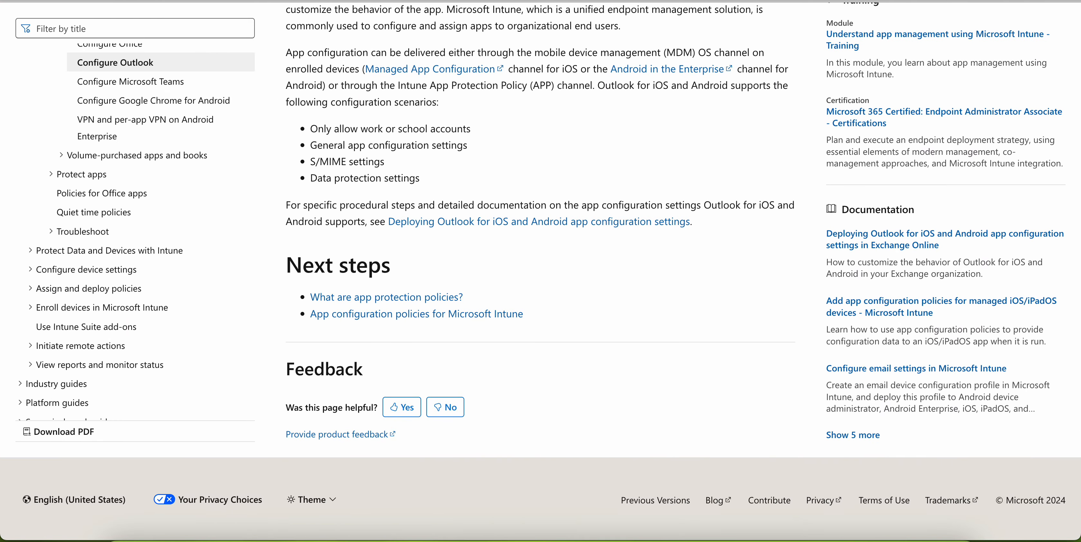
pyautogui.click(672, 1)
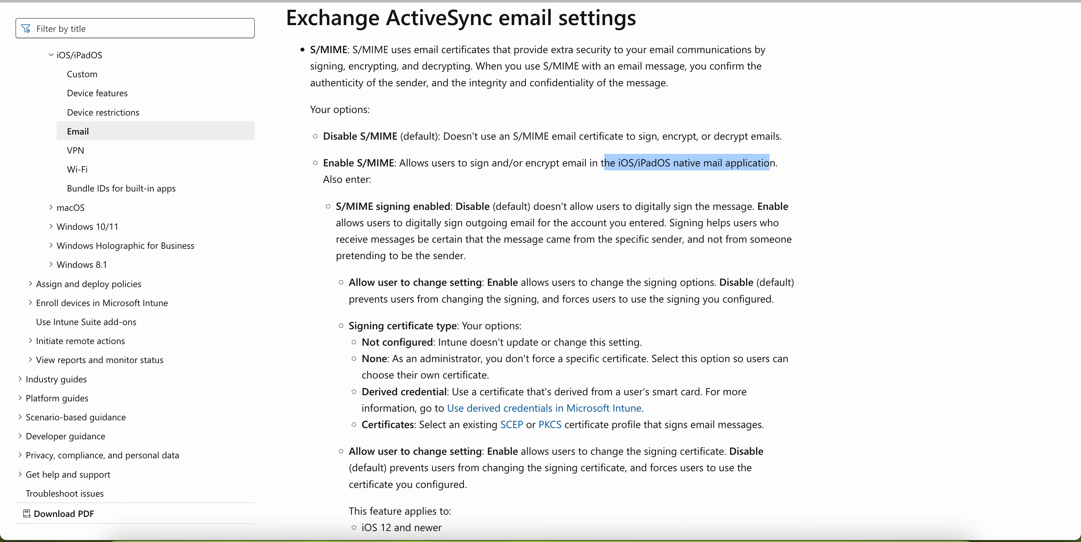
pyautogui.click(629, 1)
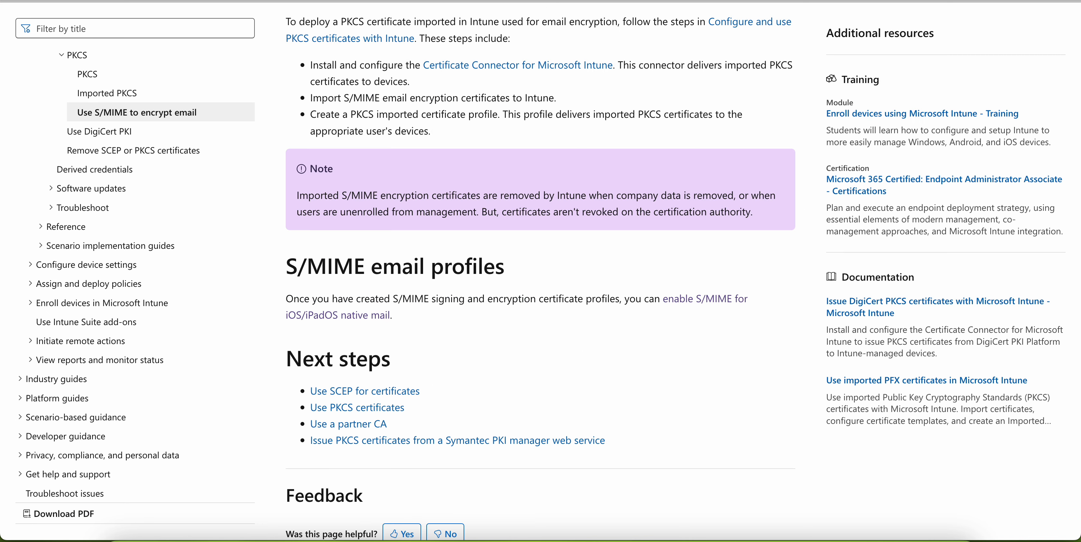
pyautogui.hotkey('ctrl', 'Tab')
pyautogui.scroll(-4, 856, 250)
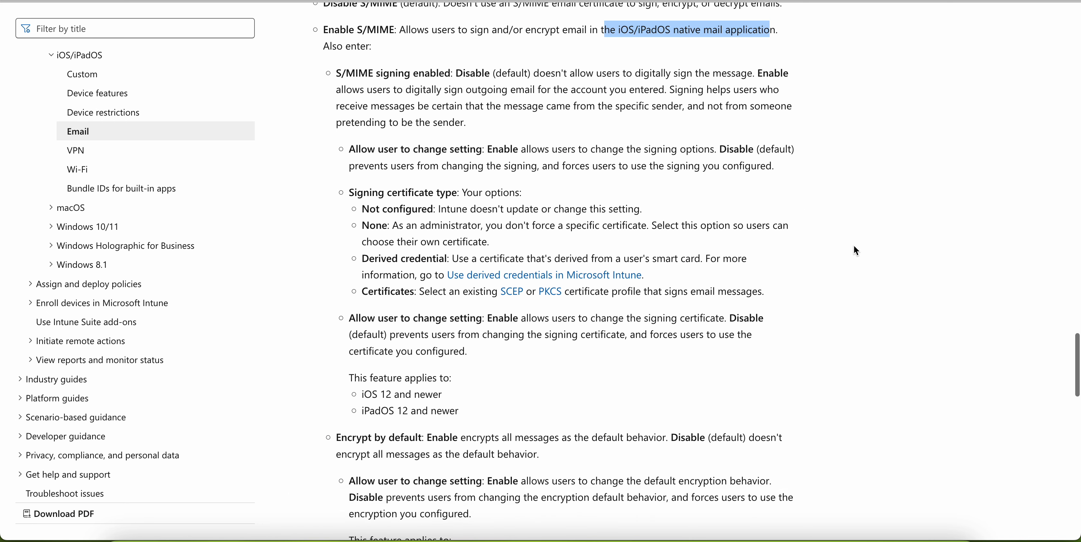
pyautogui.scroll(-14, 850, 233)
pyautogui.scroll(-14, 848, 227)
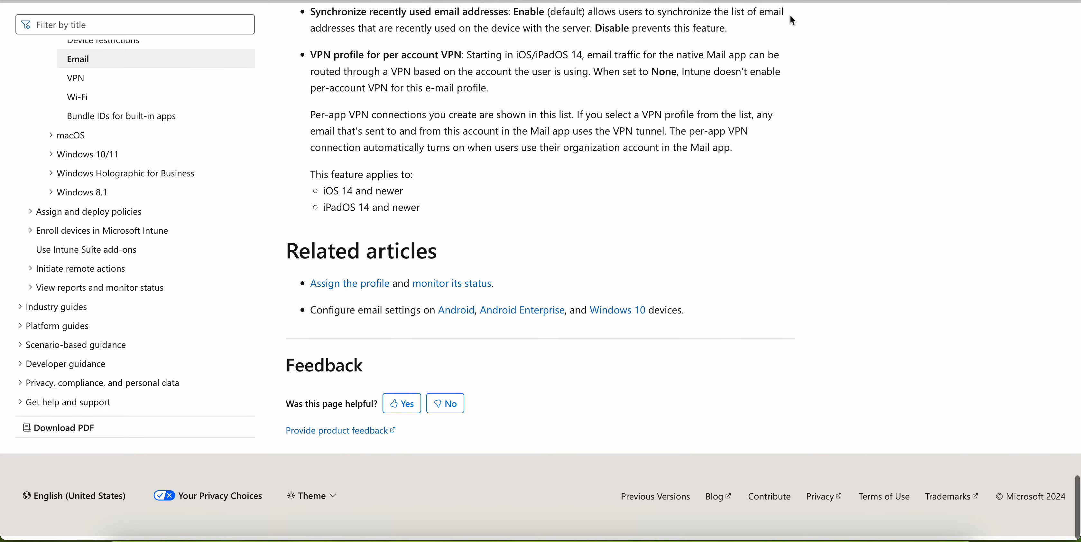
# Return to the Exchange Online article on S/MIME for Outlook mobile and review its introduction, S/MIME prerequisites and manual certificate delivery
pyautogui.click(714, 1)
pyautogui.scroll(20, 721, 258)
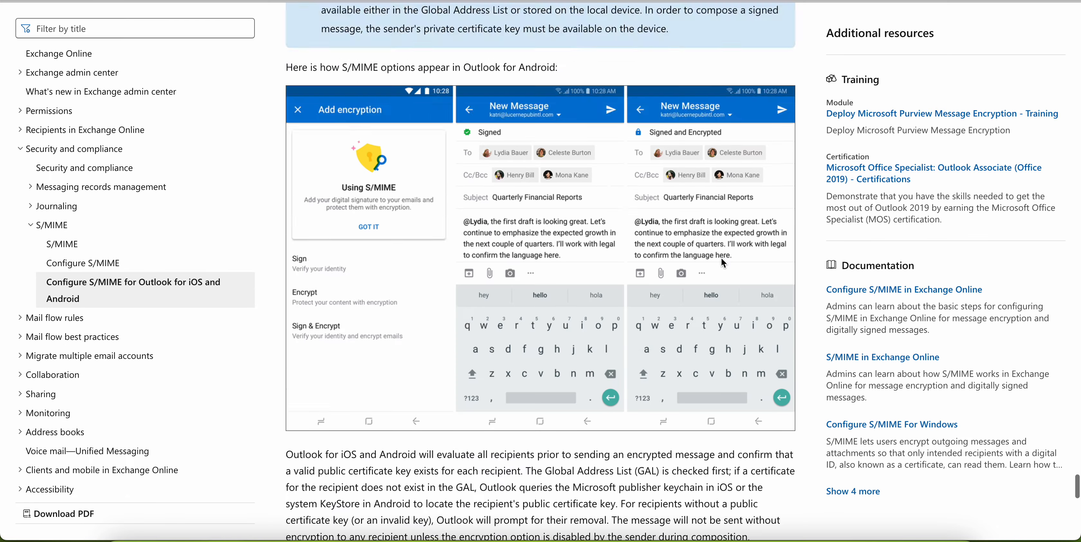
pyautogui.scroll(20, 722, 260)
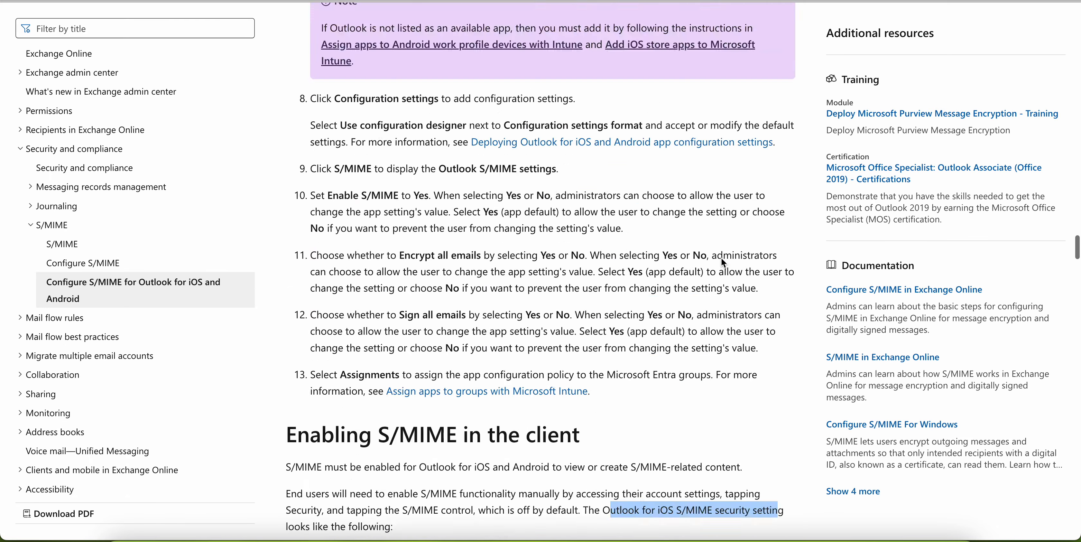
pyautogui.scroll(20, 723, 263)
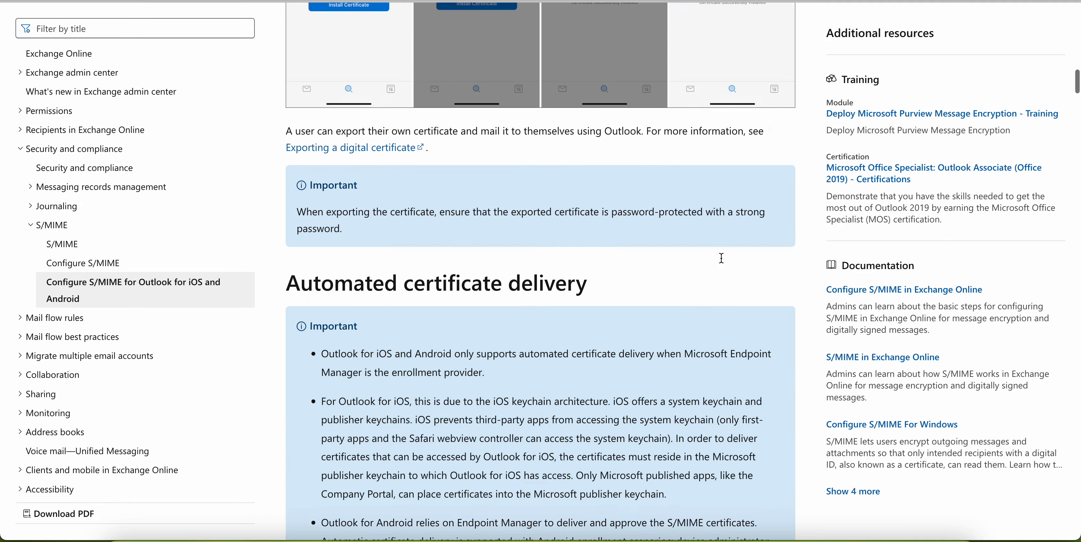
pyautogui.scroll(2, 721, 260)
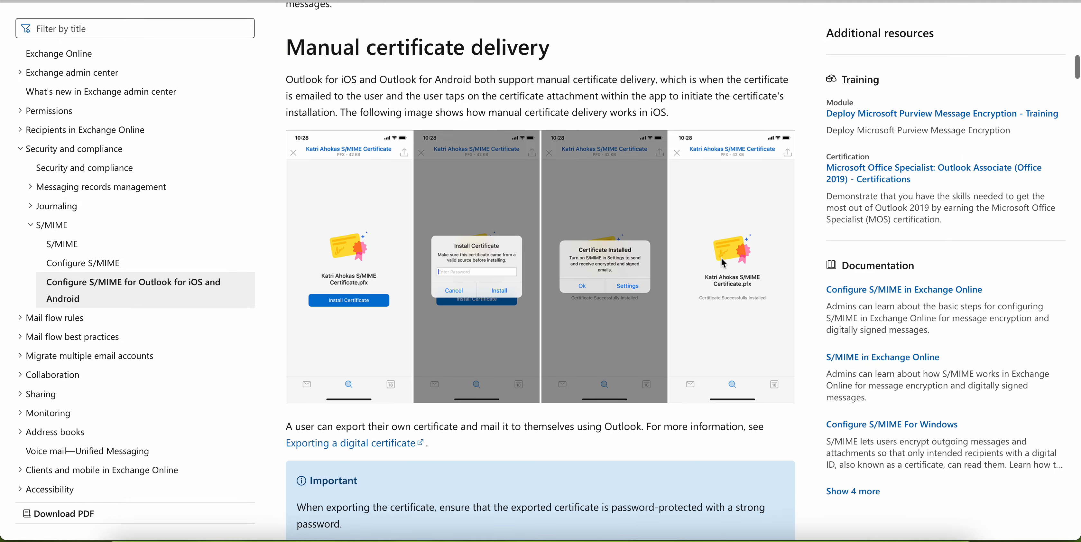
pyautogui.scroll(15, 722, 259)
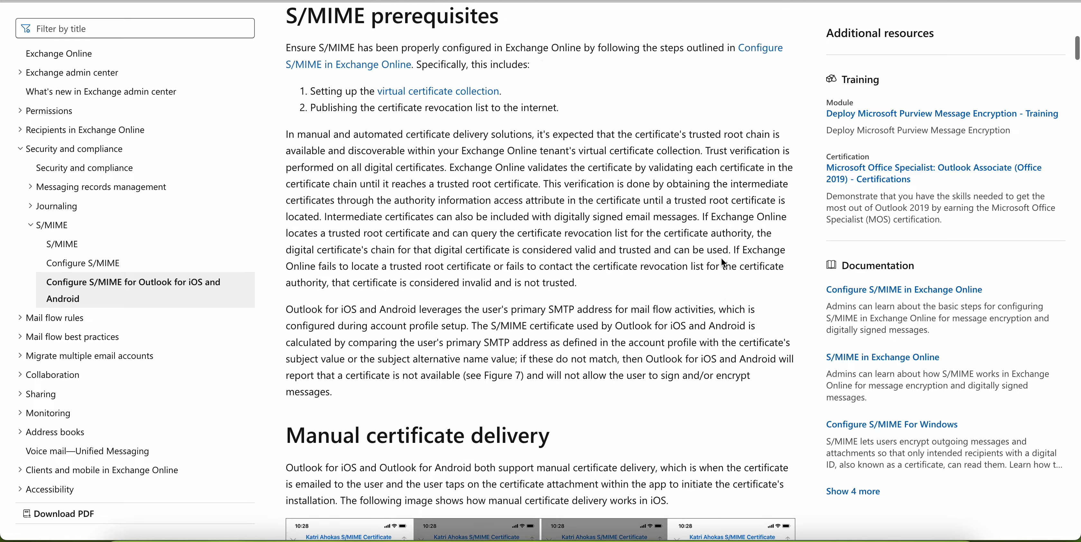
pyautogui.scroll(-10, 721, 259)
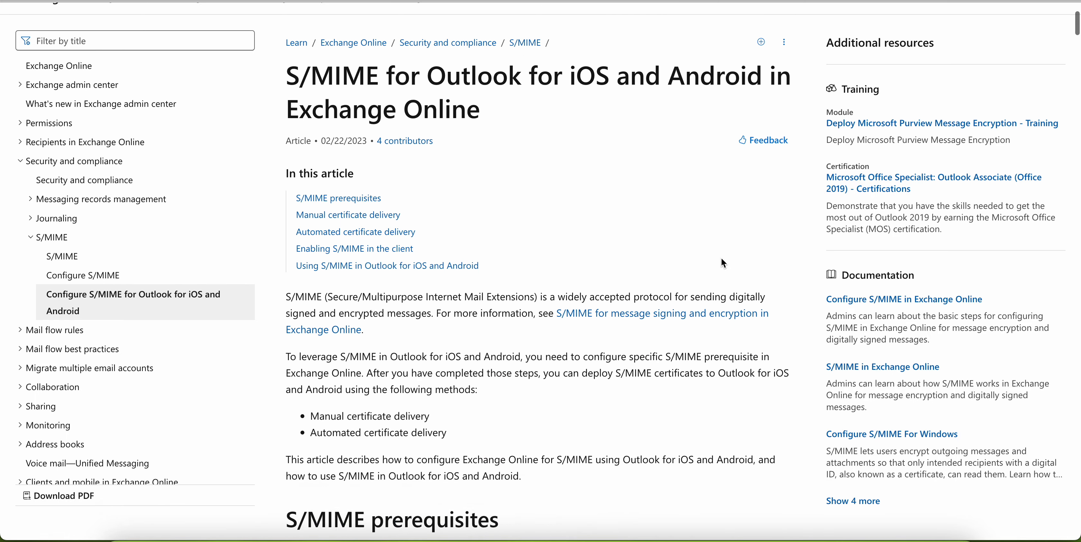
pyautogui.scroll(-1, 721, 258)
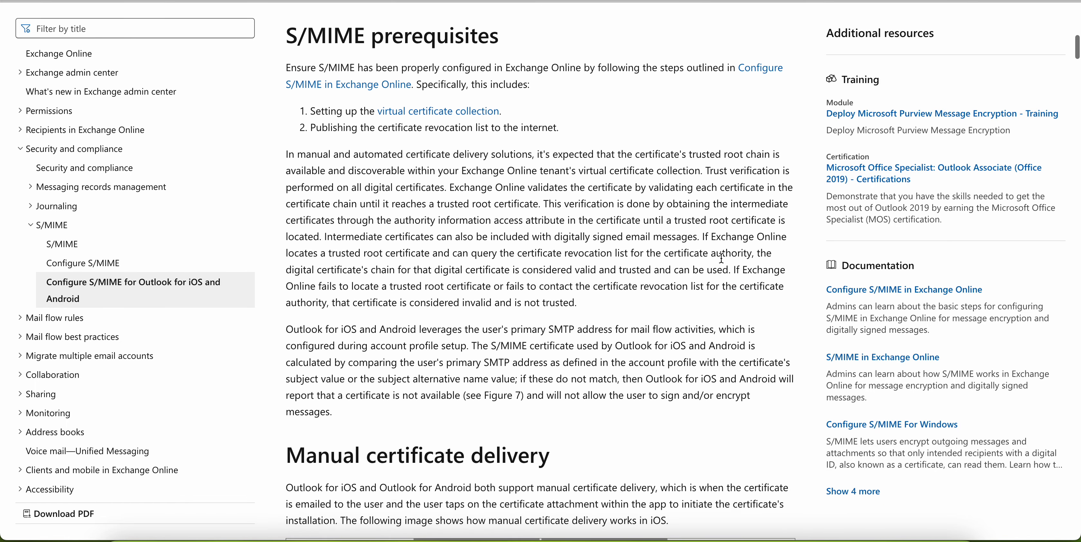
pyautogui.scroll(-1, 721, 257)
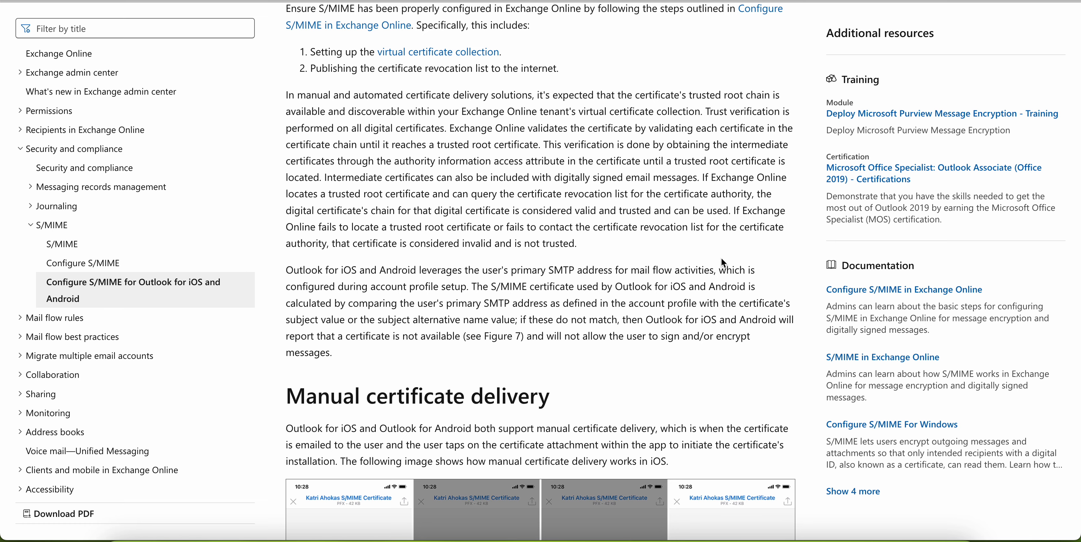
# Read the Automated certificate delivery section, including the iOS keychain notes and the prerequisites for delivering certificates to Outlook
pyautogui.scroll(-15, 721, 260)
pyautogui.scroll(-1, 721, 257)
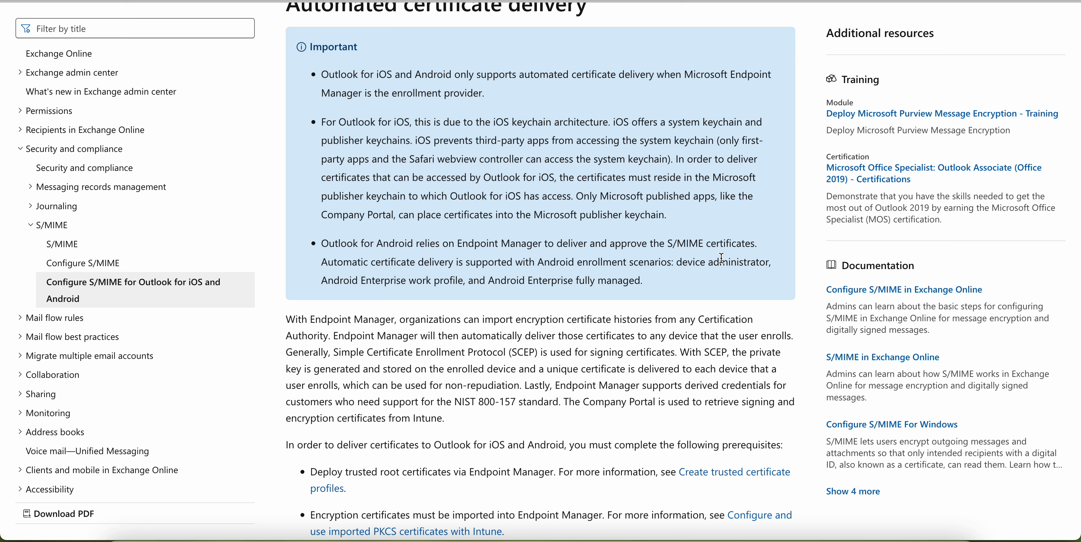
pyautogui.scroll(-4, 721, 257)
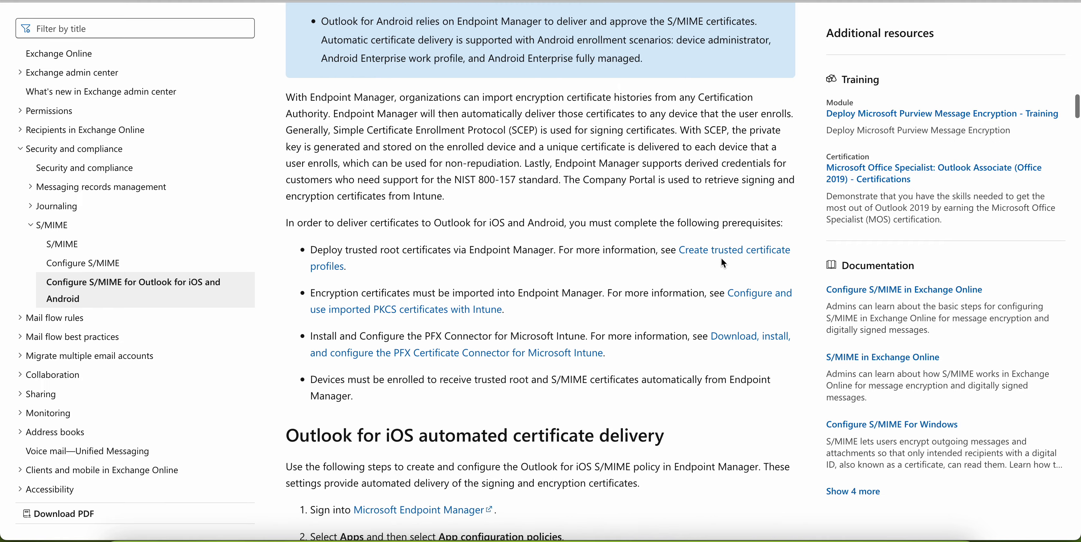
pyautogui.scroll(-1, 721, 259)
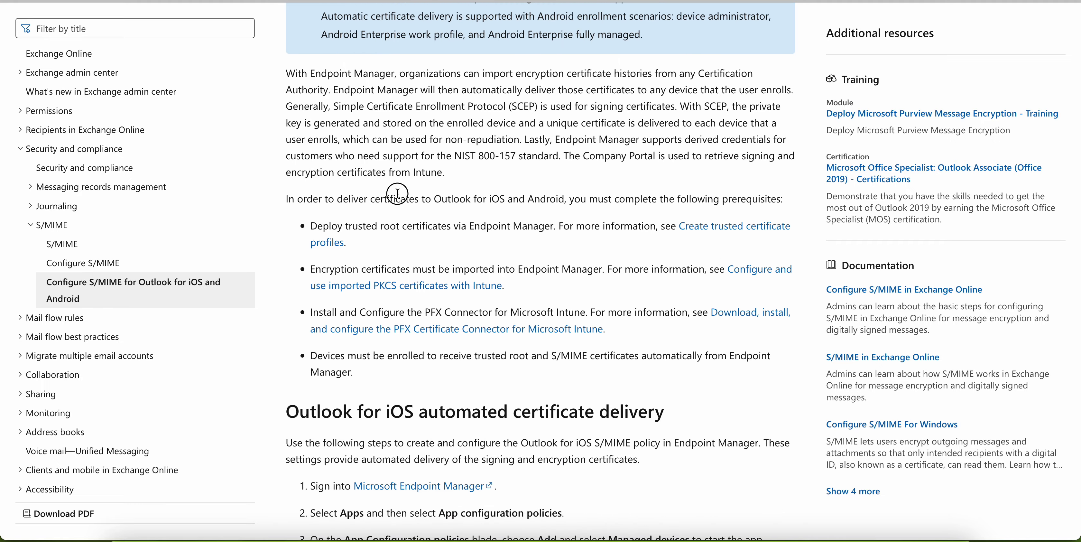
pyautogui.moveTo(397, 194); pyautogui.dragTo(545, 194)
# Read the Outlook for iOS automated certificate delivery procedure, covering the Outlook S/MIME settings and the signing certificate profile types
pyautogui.scroll(-4, 676, 275)
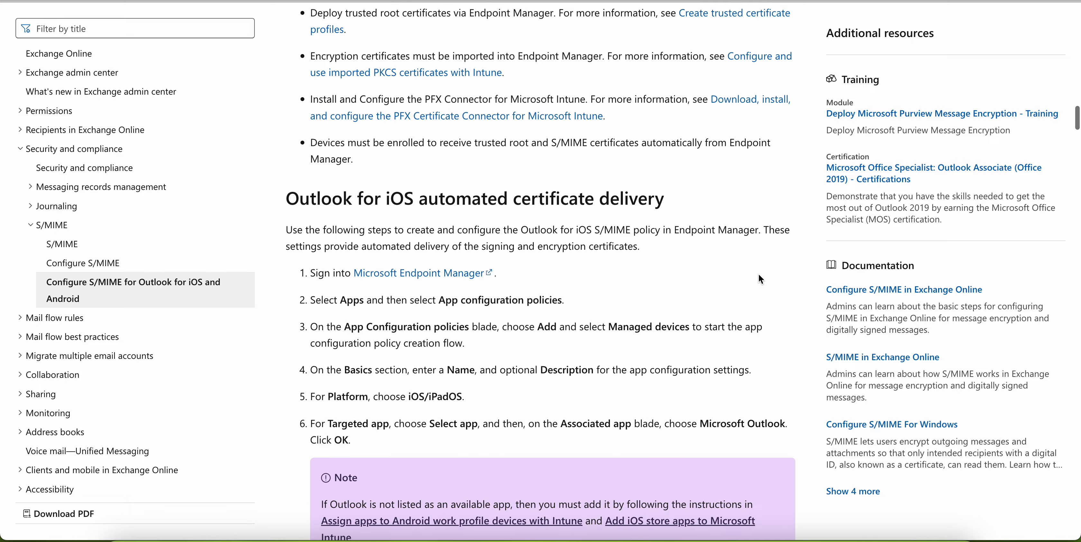
pyautogui.scroll(-10, 759, 275)
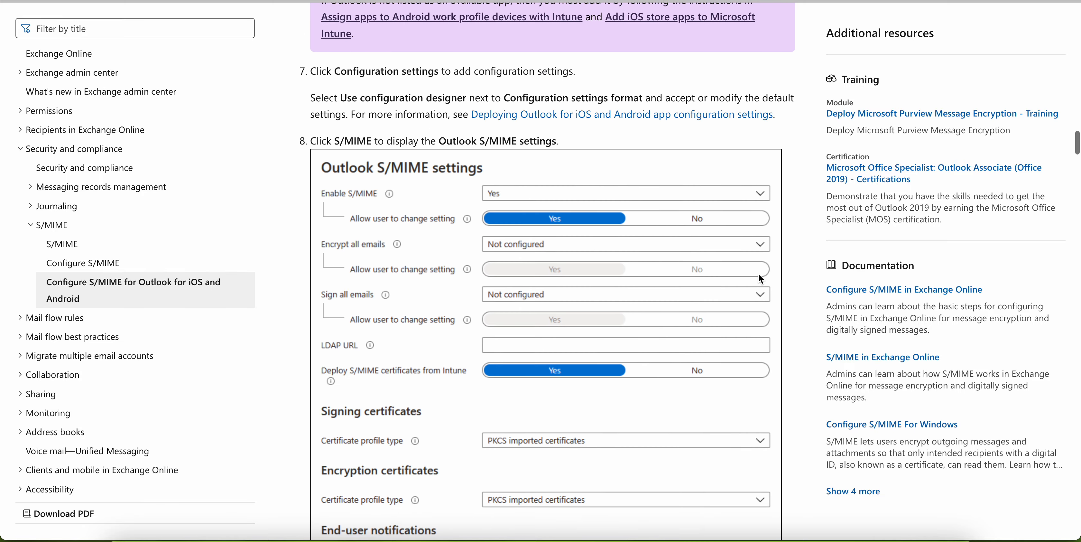
pyautogui.scroll(-9, 758, 275)
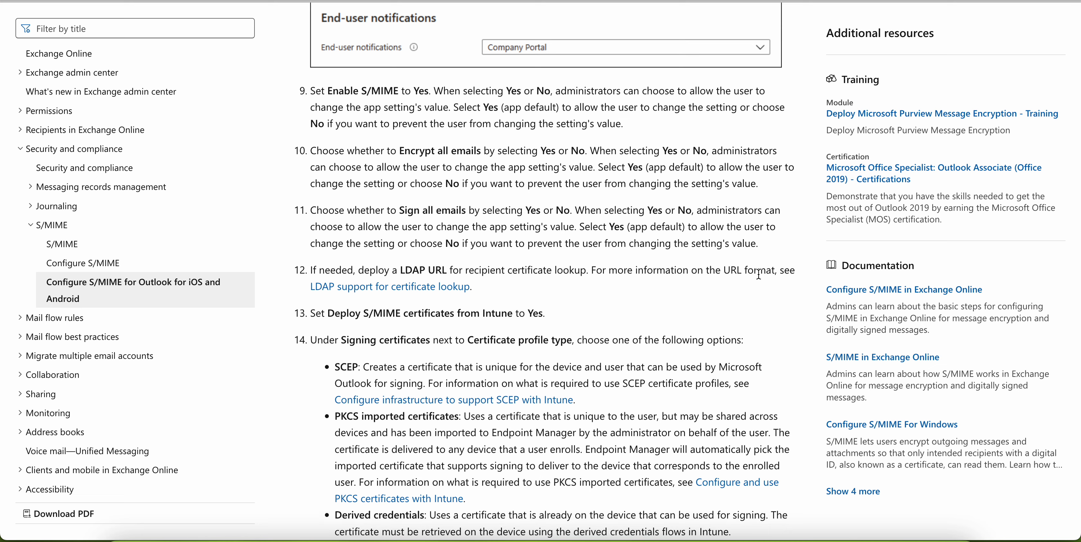
pyautogui.scroll(-1, 758, 275)
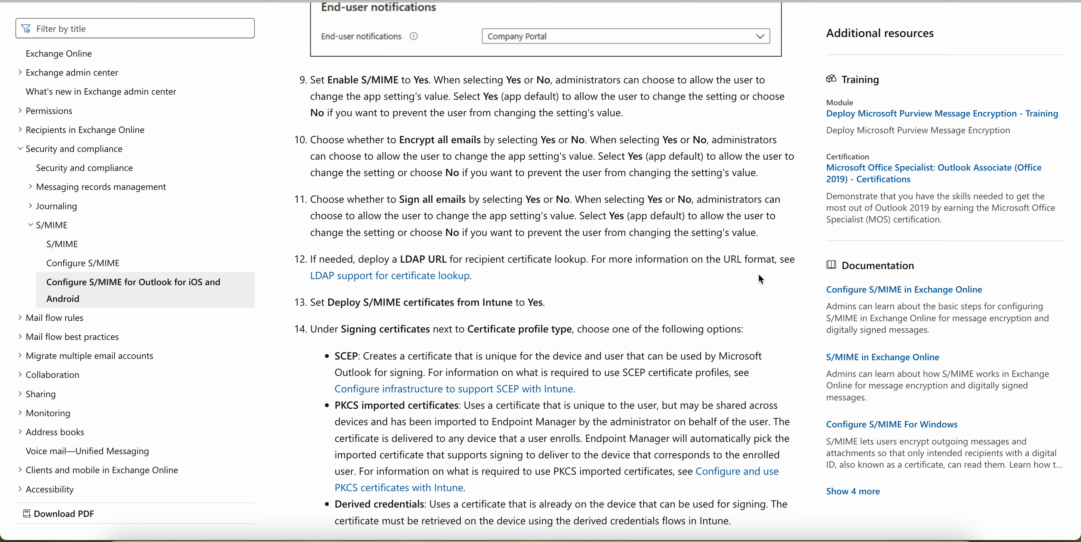